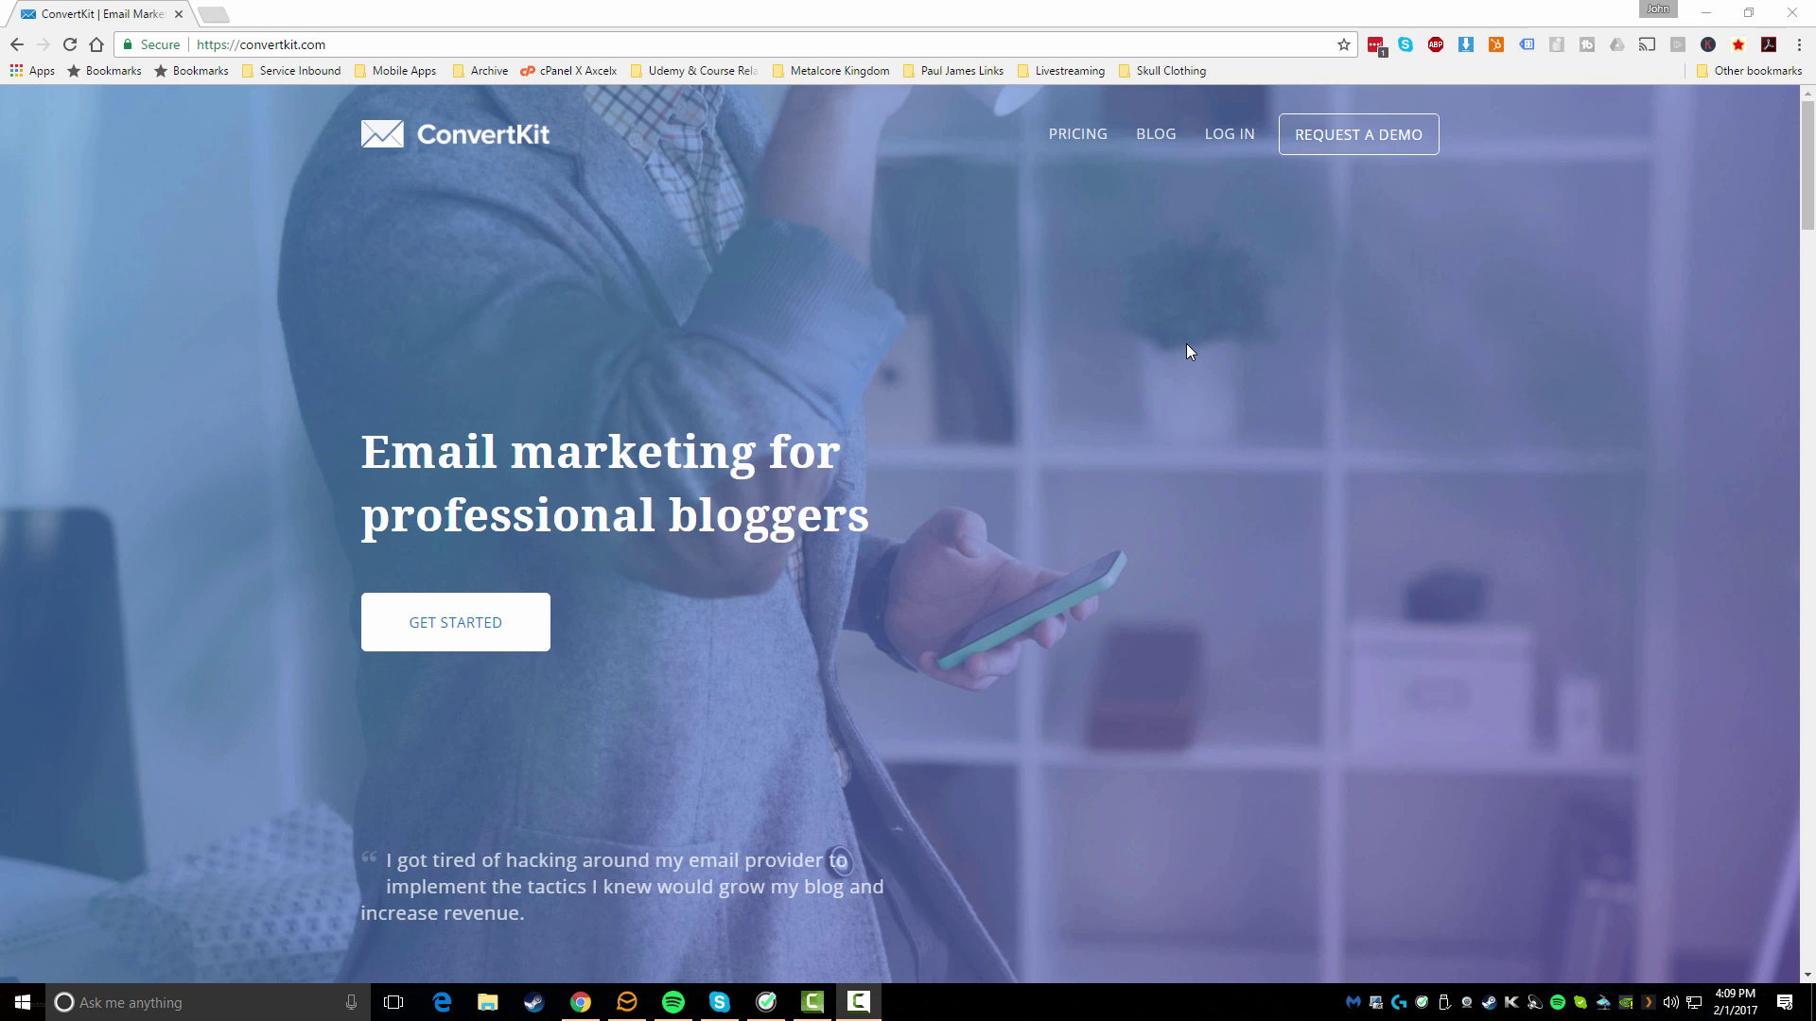
- Examine the ConvertKit homepage's introduction, from the headline through the trusted-by brands to the product video section
scroll(1093, 341, "down", 6)
scroll(1093, 343, "down", 4)
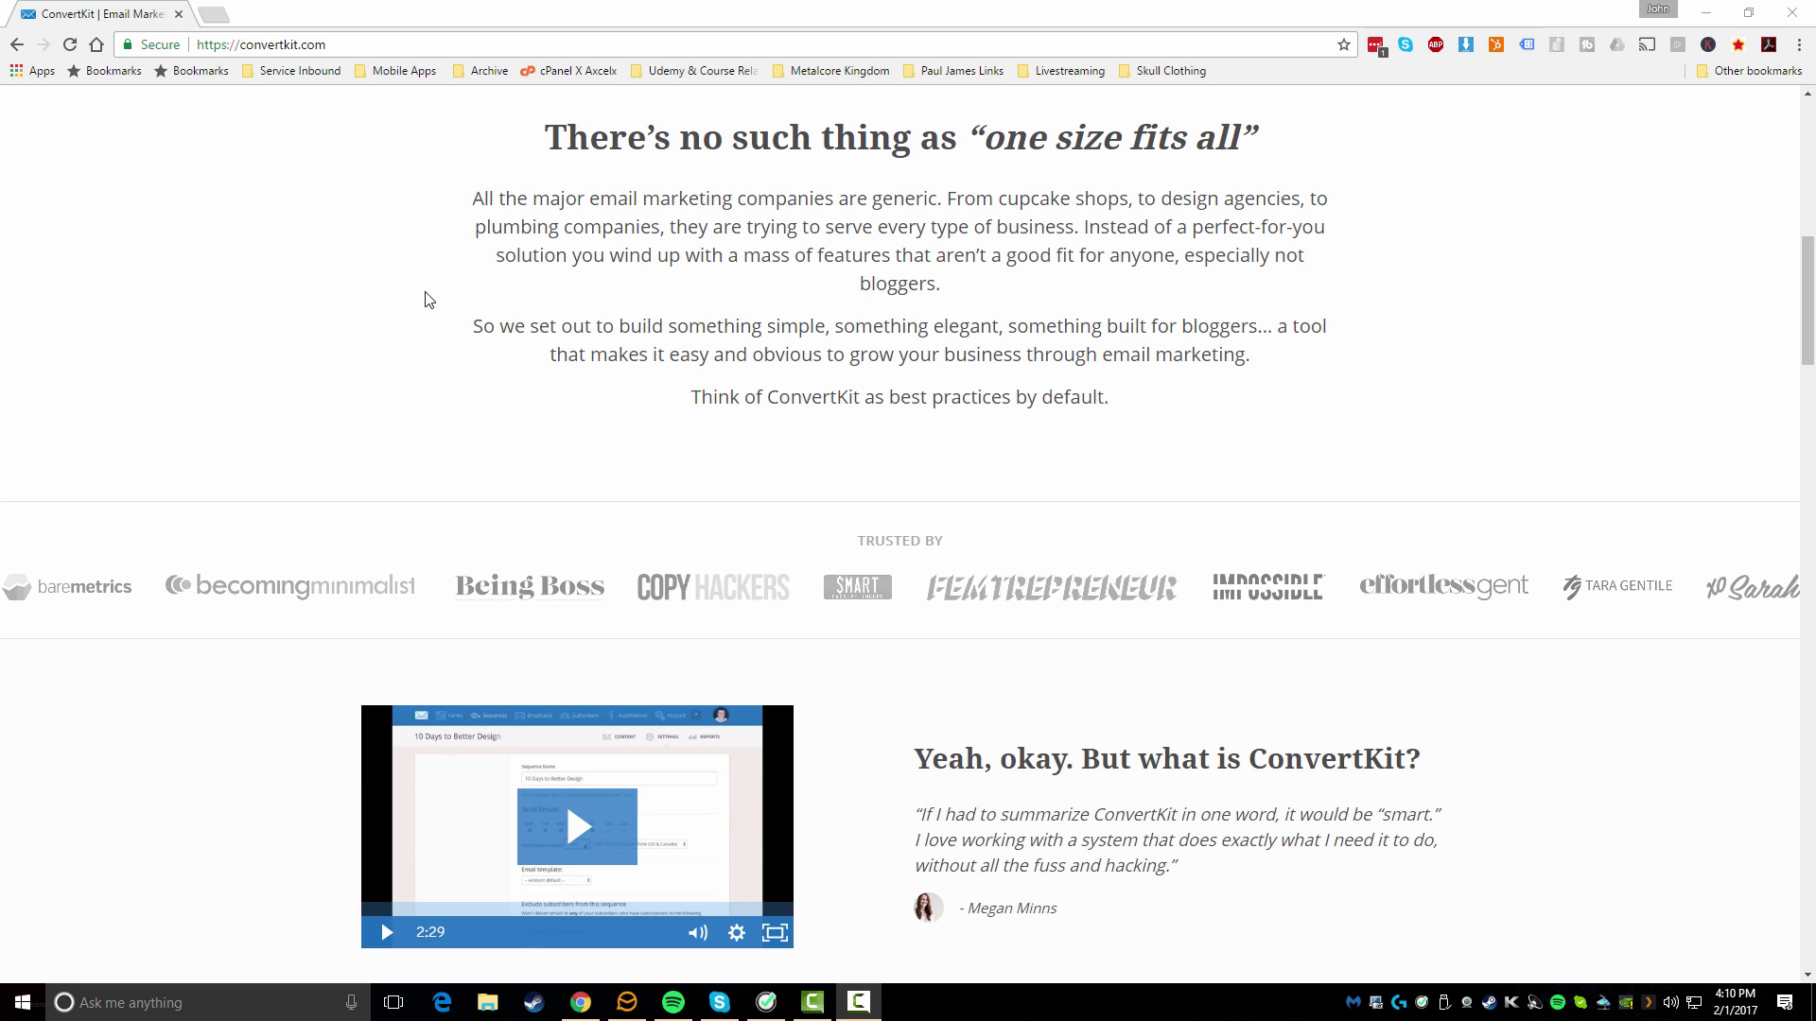
scroll(429, 300, "down", 5)
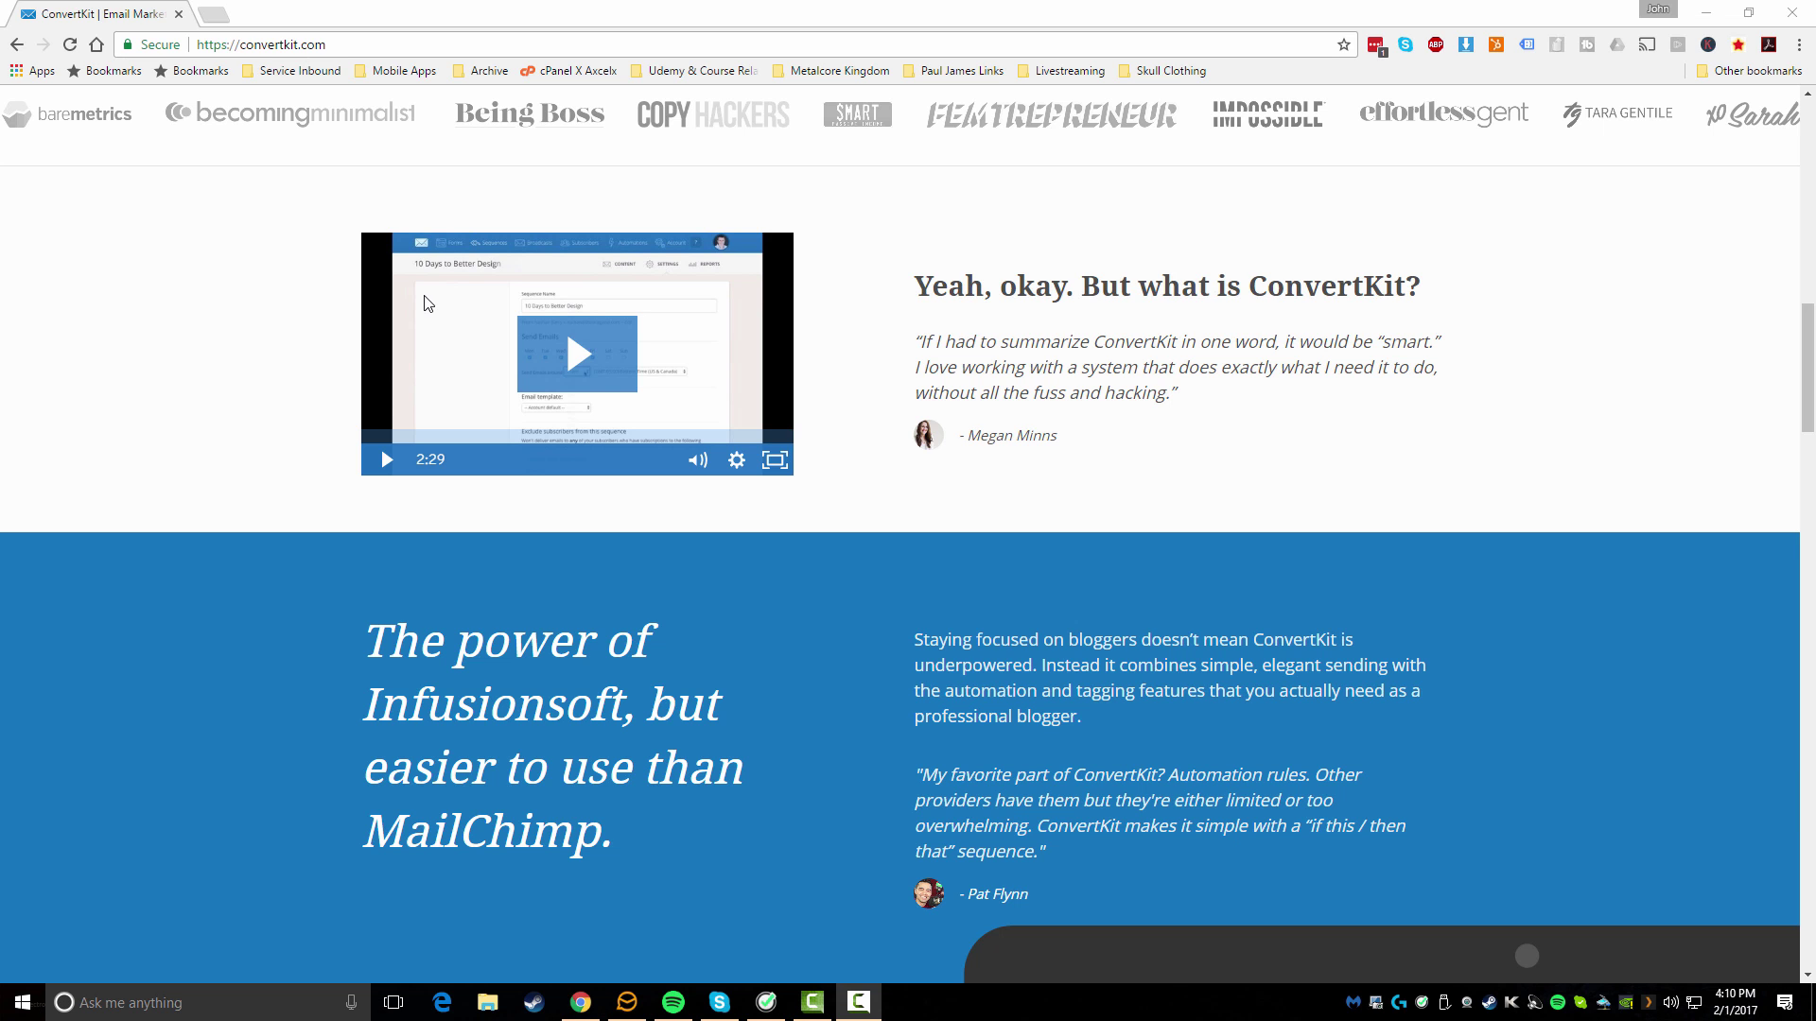
scroll(242, 599, "up", 9)
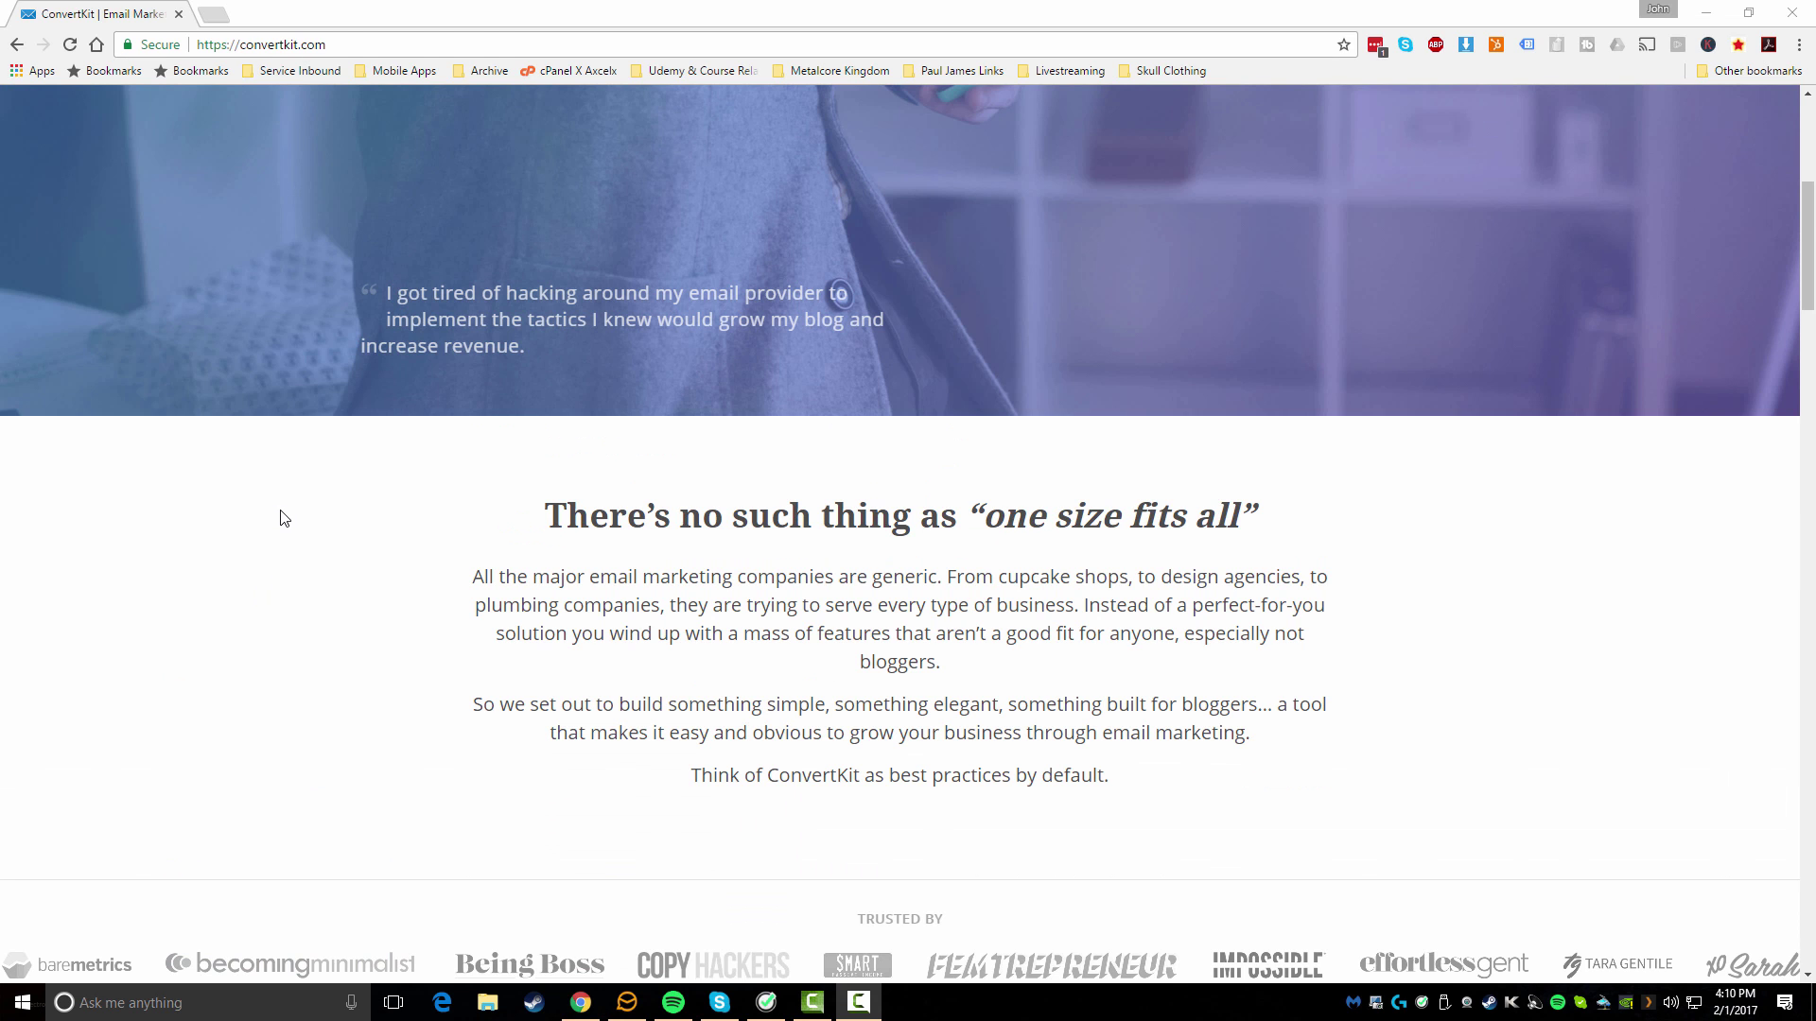
scroll(284, 518, "up", 6)
scroll(283, 518, "down", 6)
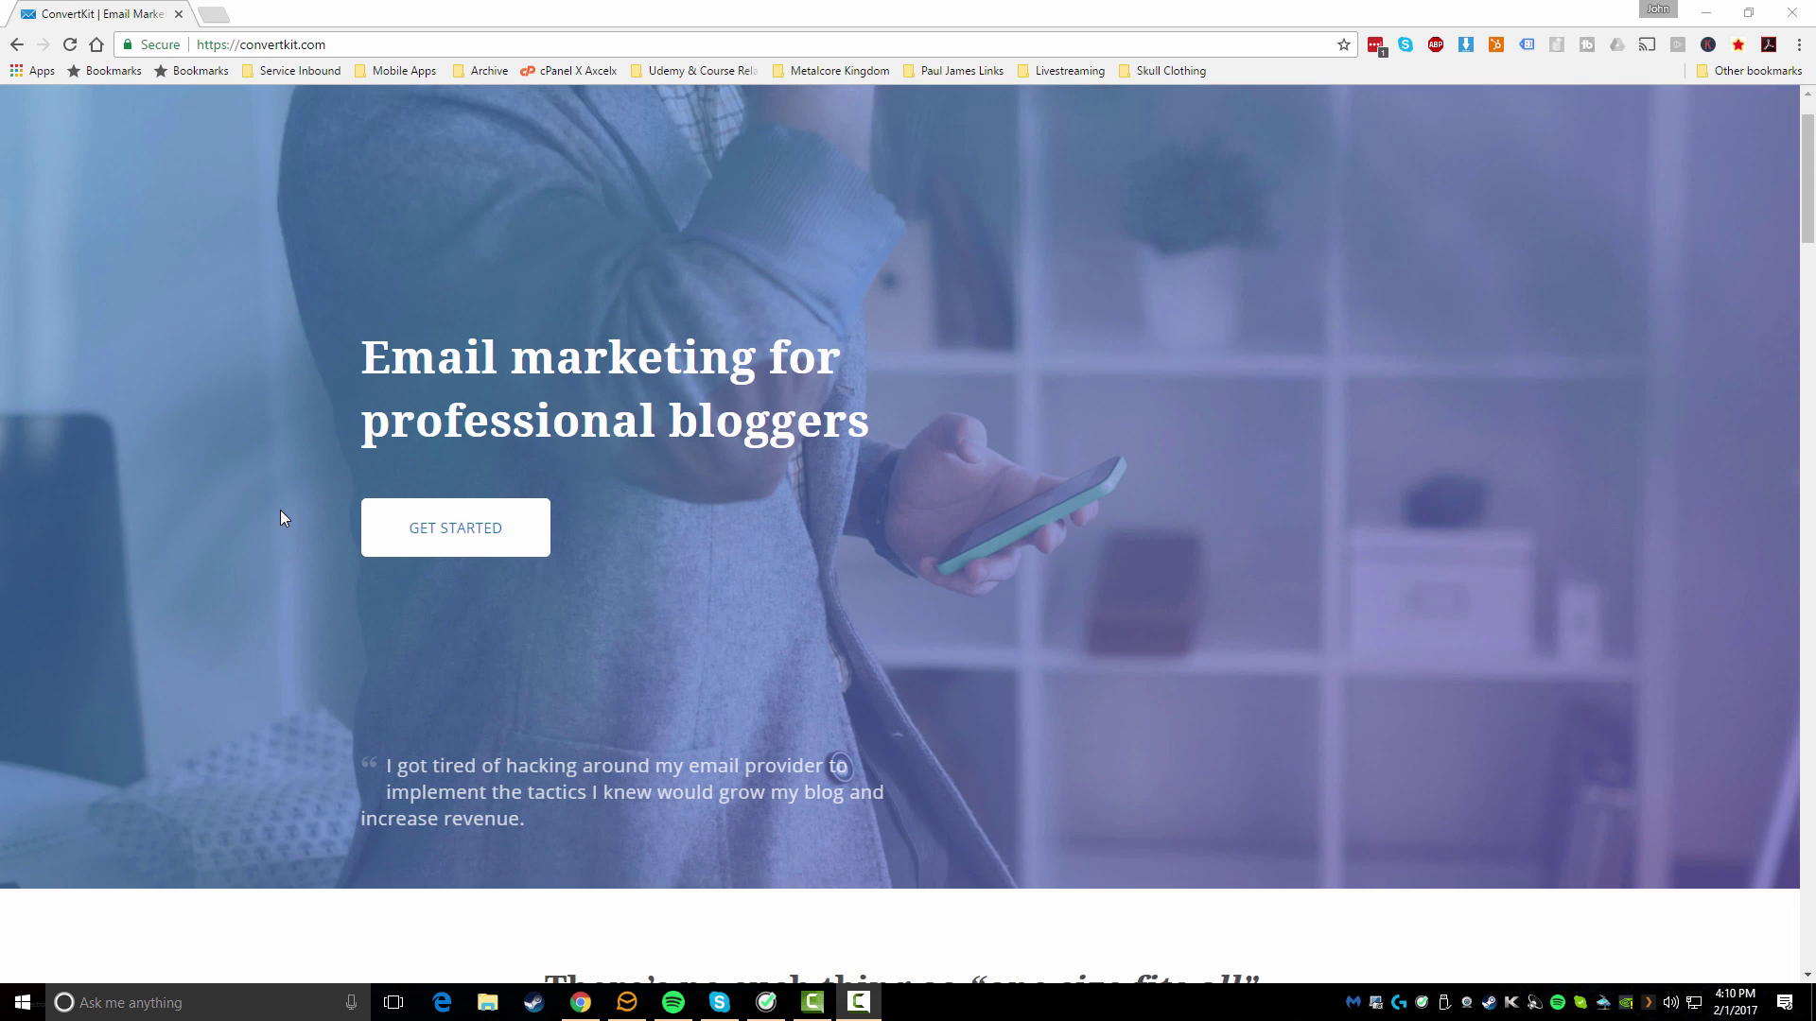
scroll(280, 519, "down", 6)
scroll(280, 518, "up", 3)
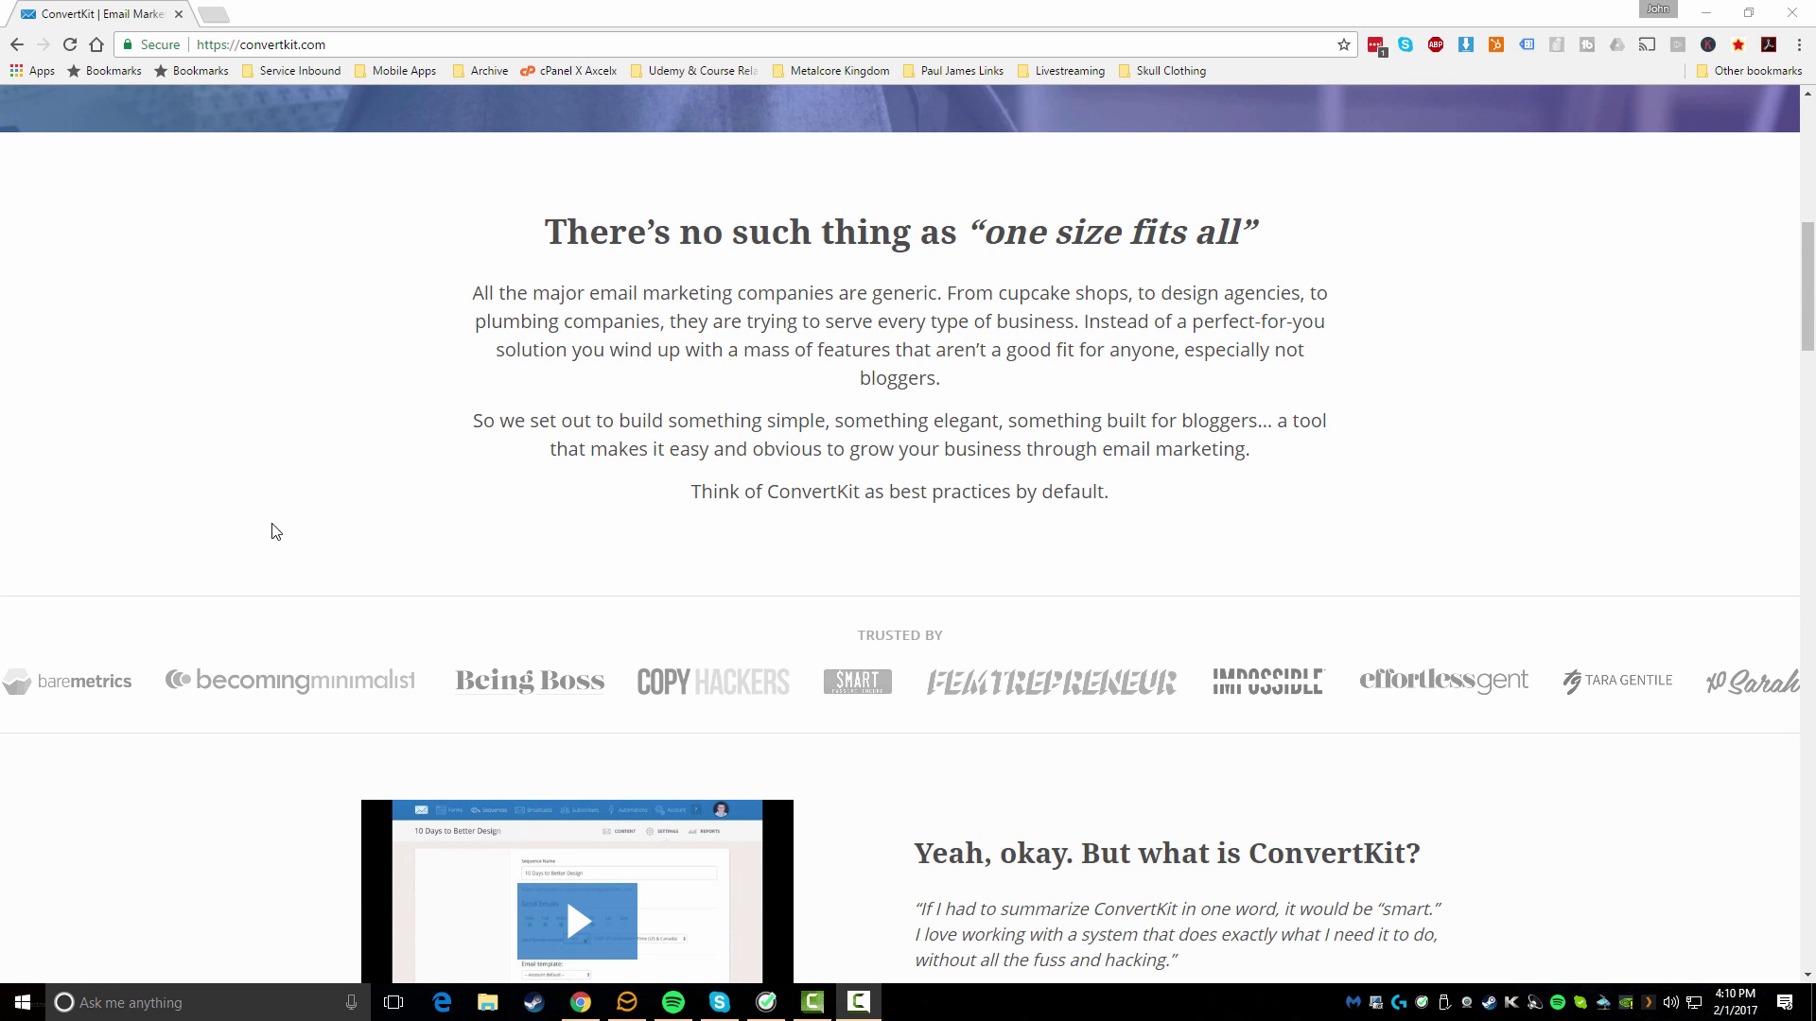
scroll(275, 530, "down", 5)
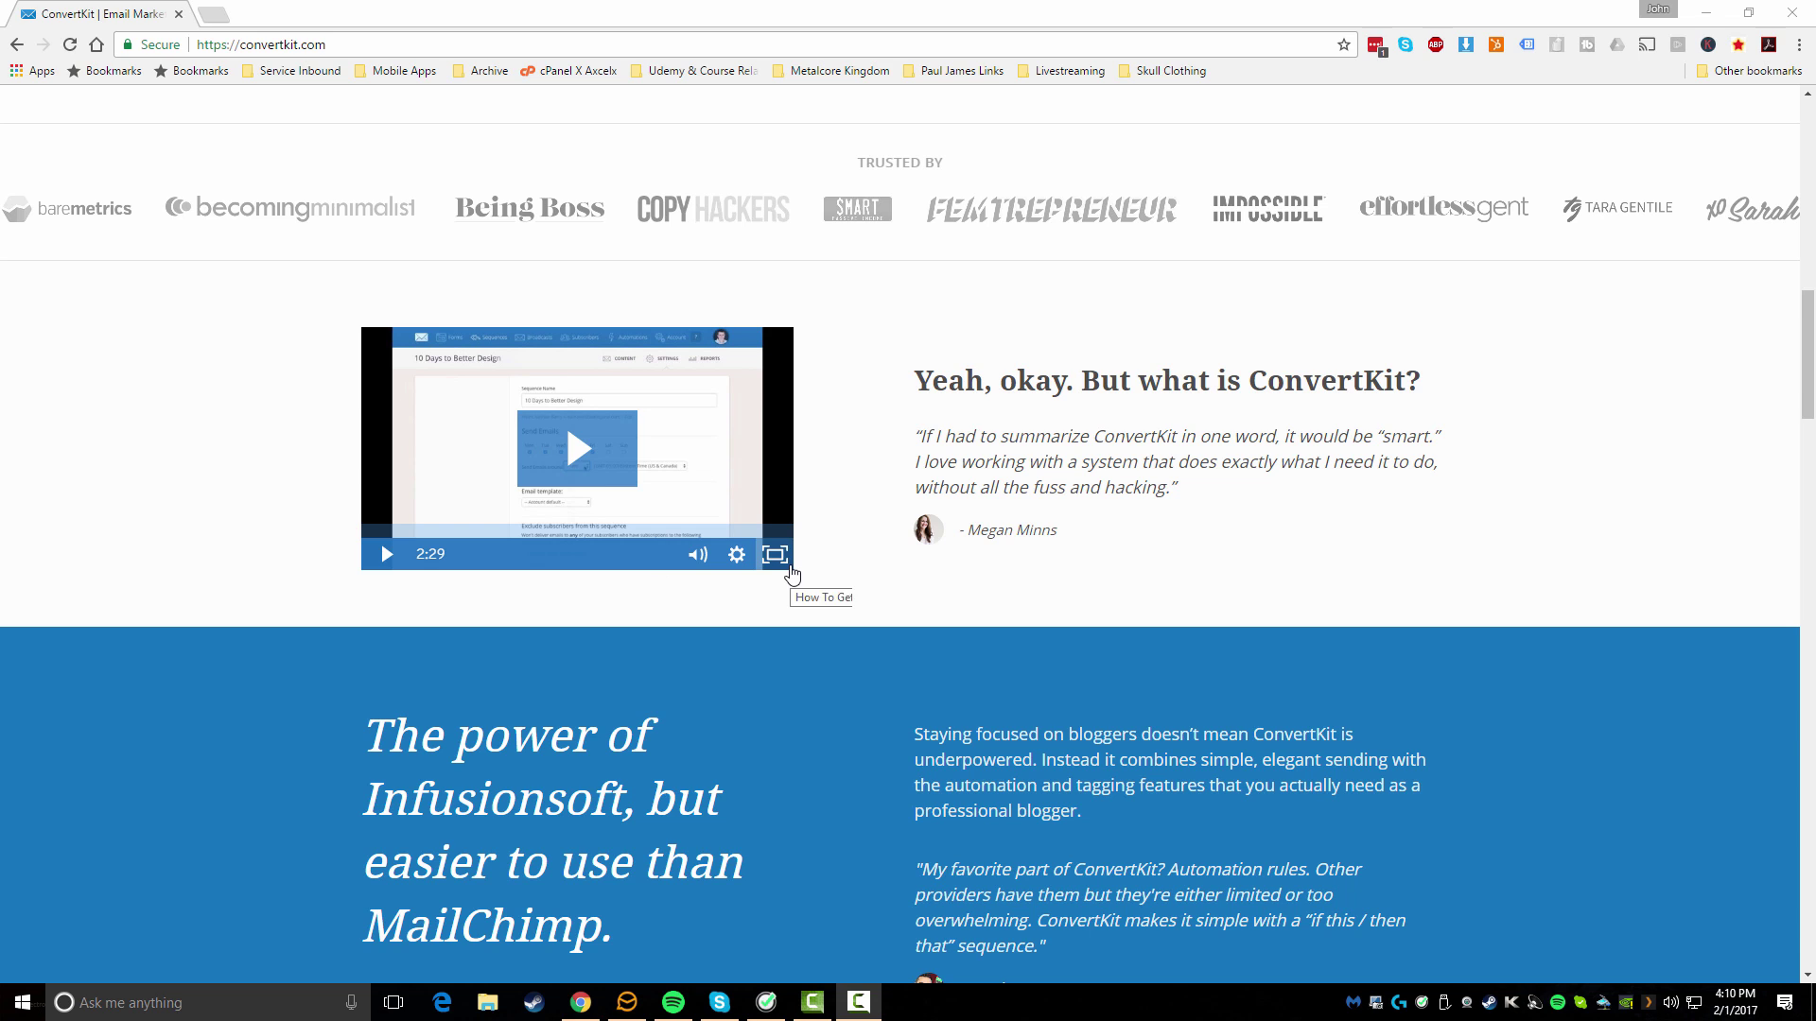
- Examine the homepage's automation rules testimonial, integrations and "Automation, made easy" sections down to the footer
scroll(792, 575, "down", 5)
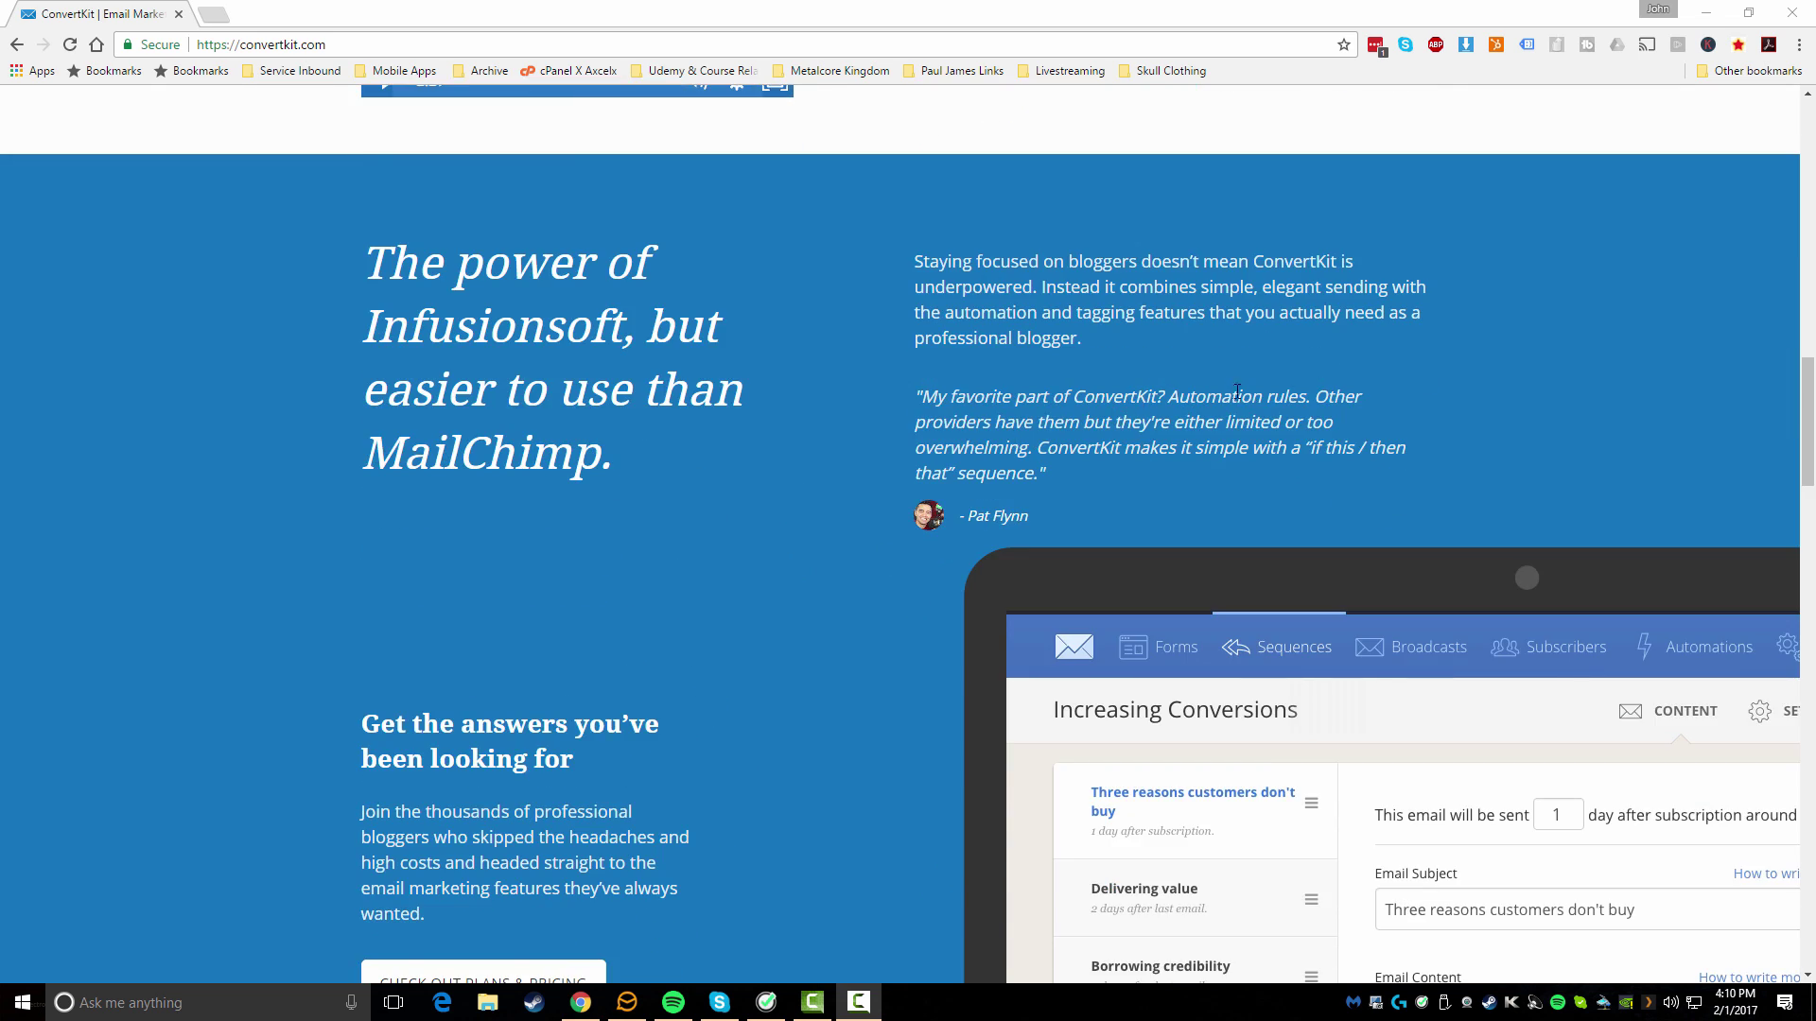
left_click_drag(1168, 398, 1307, 399)
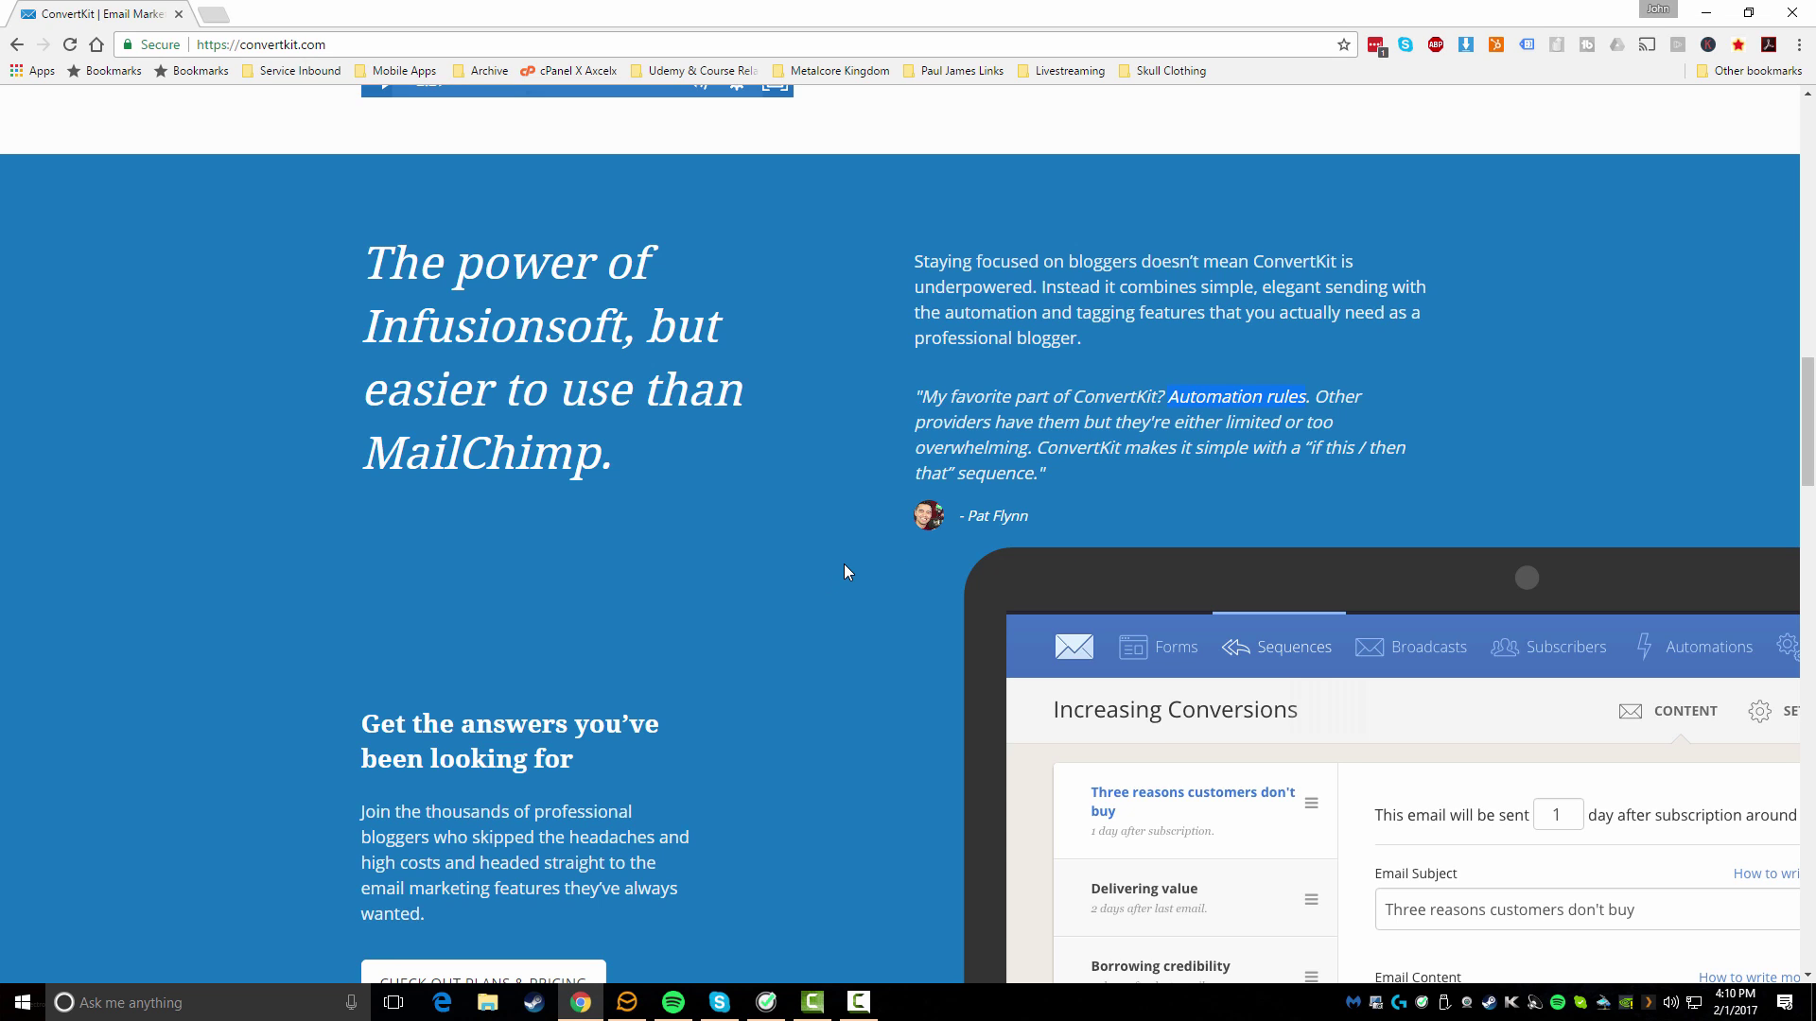
scroll(851, 548, "down", 4)
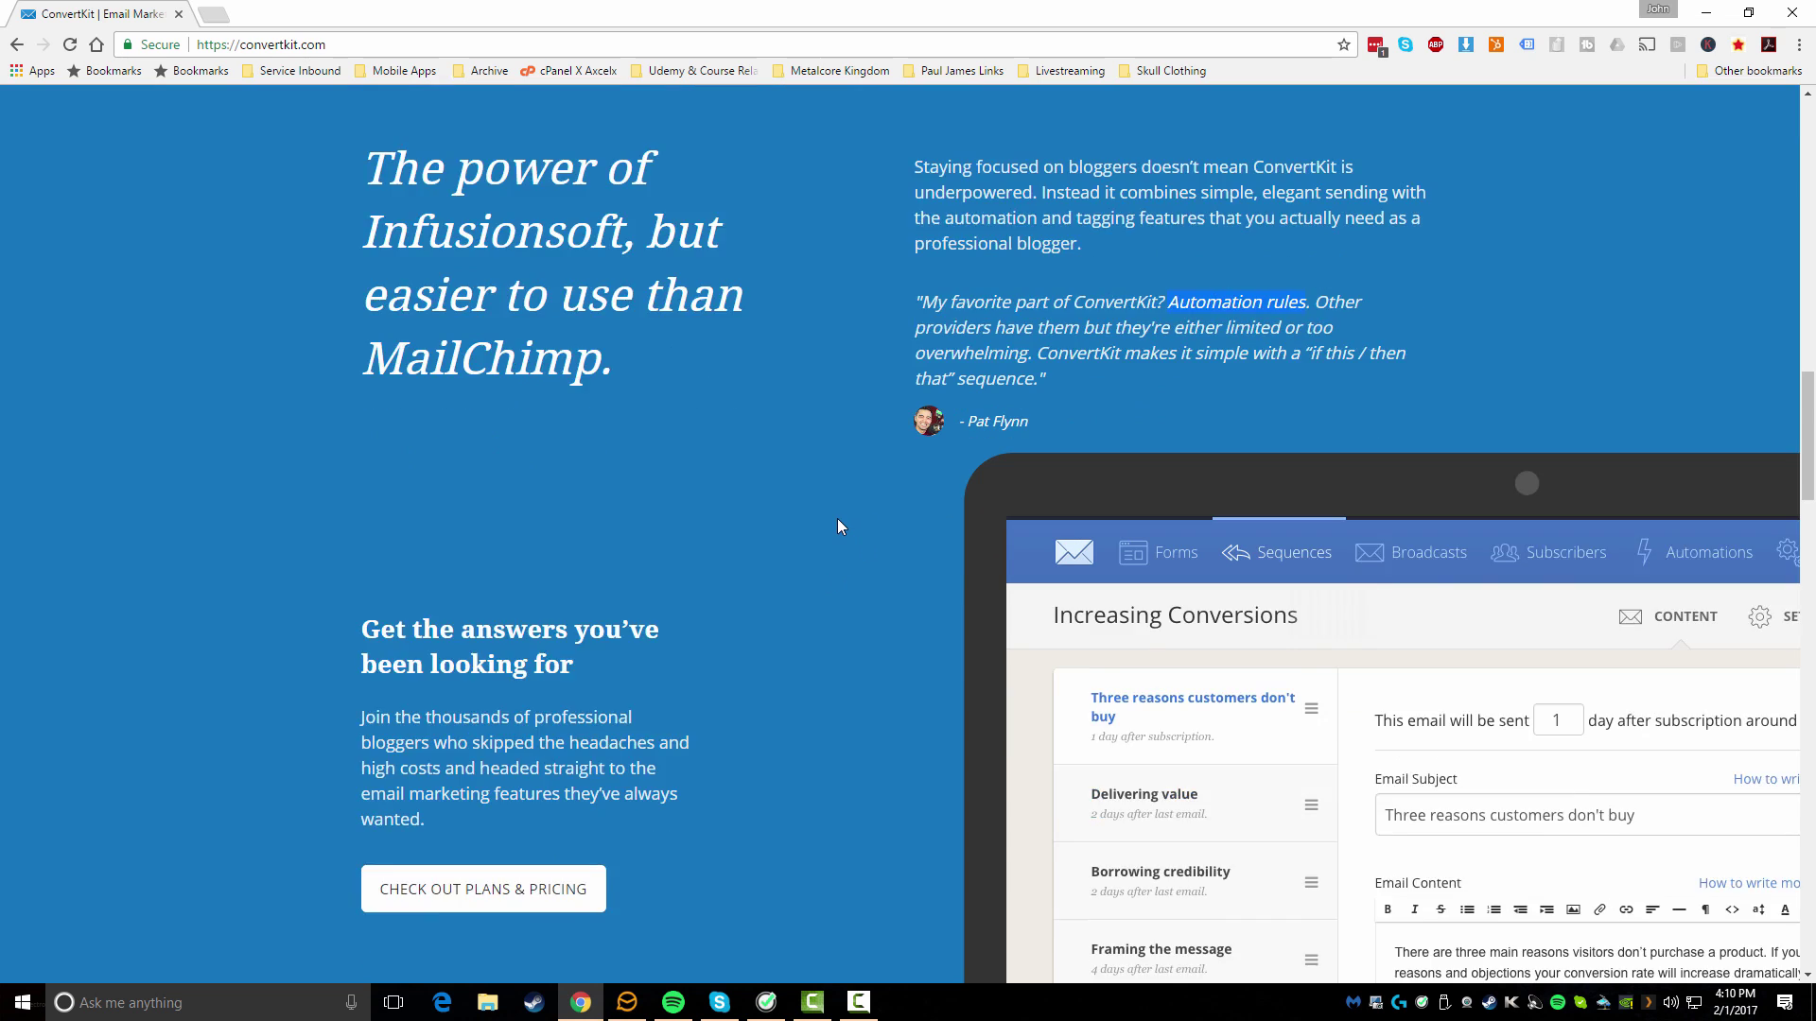
scroll(812, 519, "down", 6)
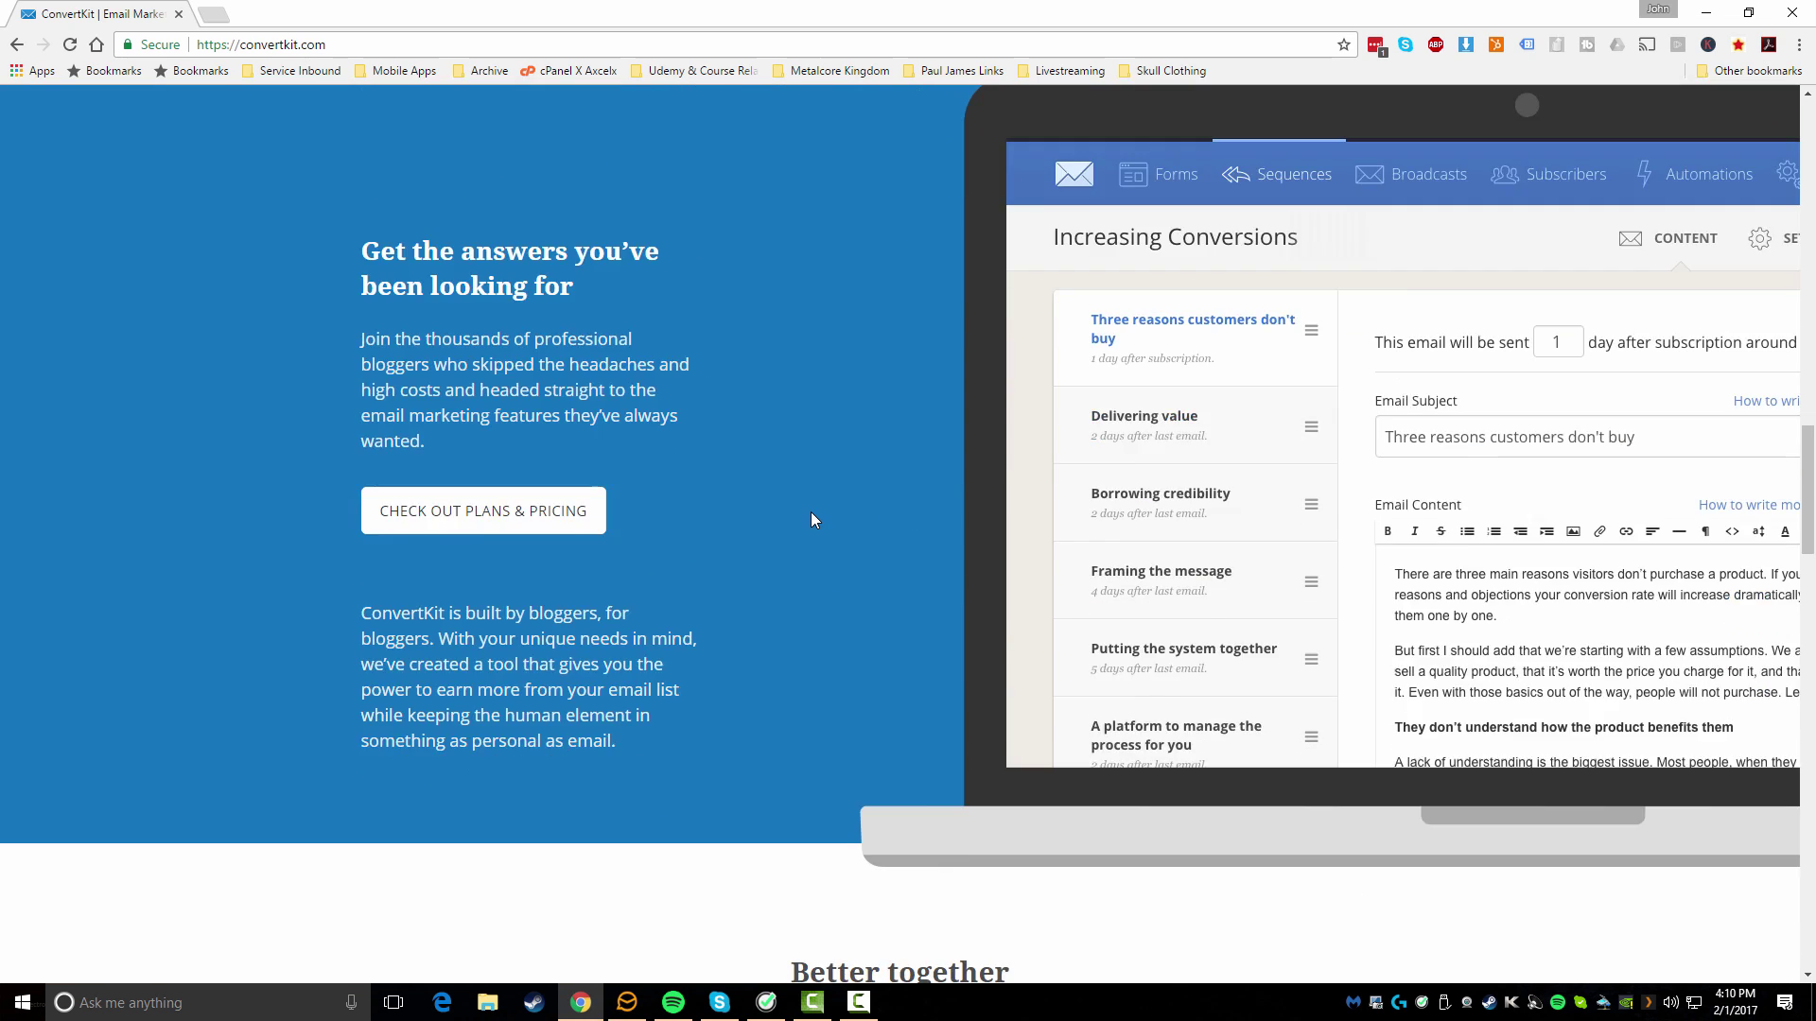
scroll(811, 519, "down", 4)
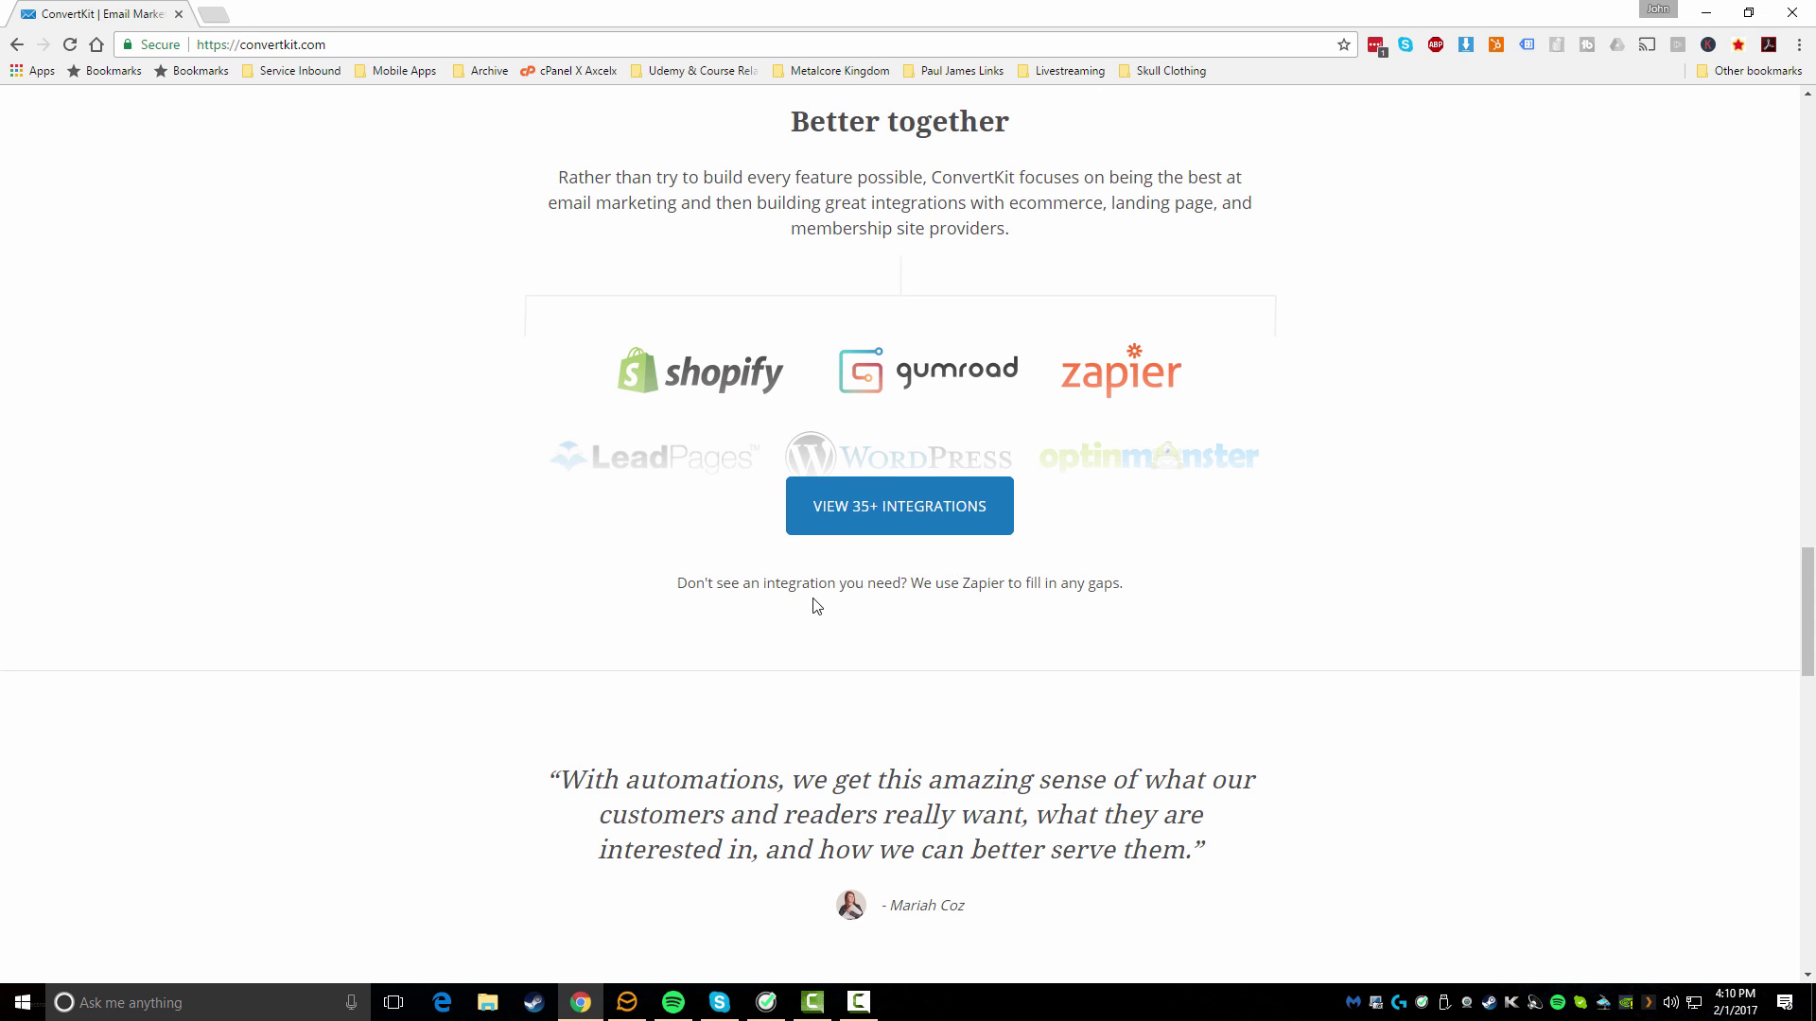
scroll(1080, 674, "down", 6)
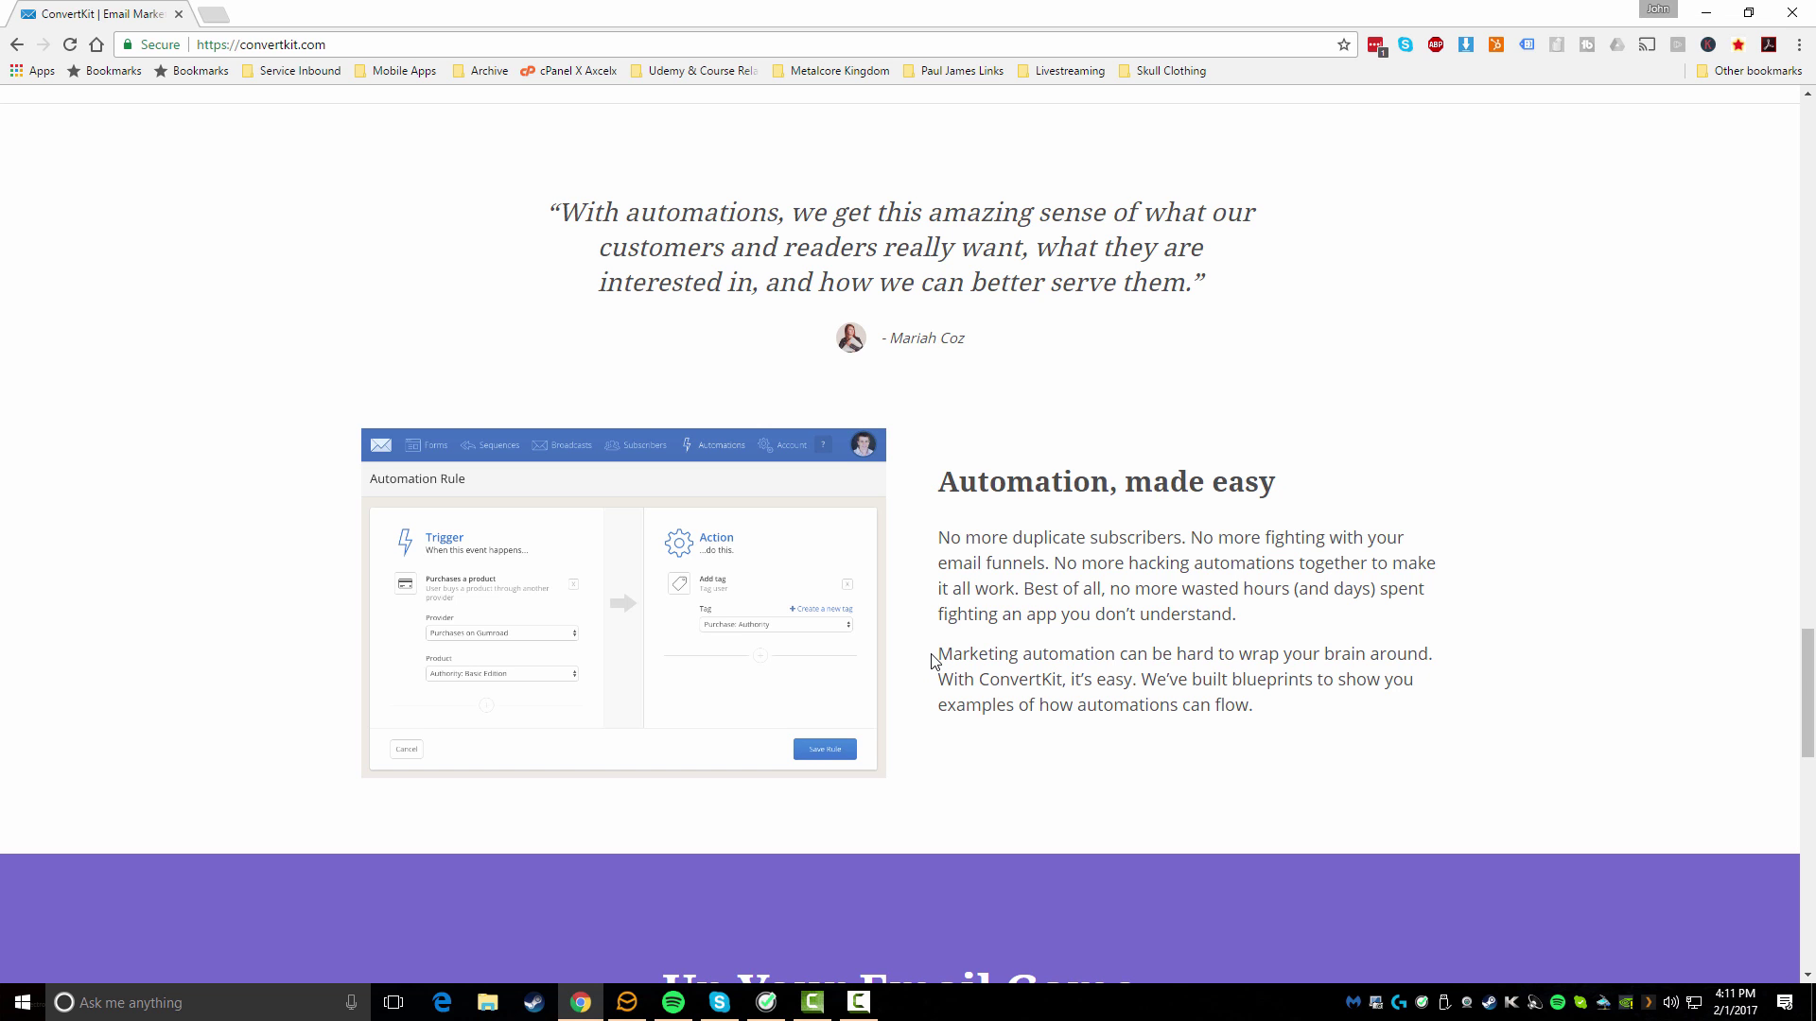
scroll(933, 659, "down", 15)
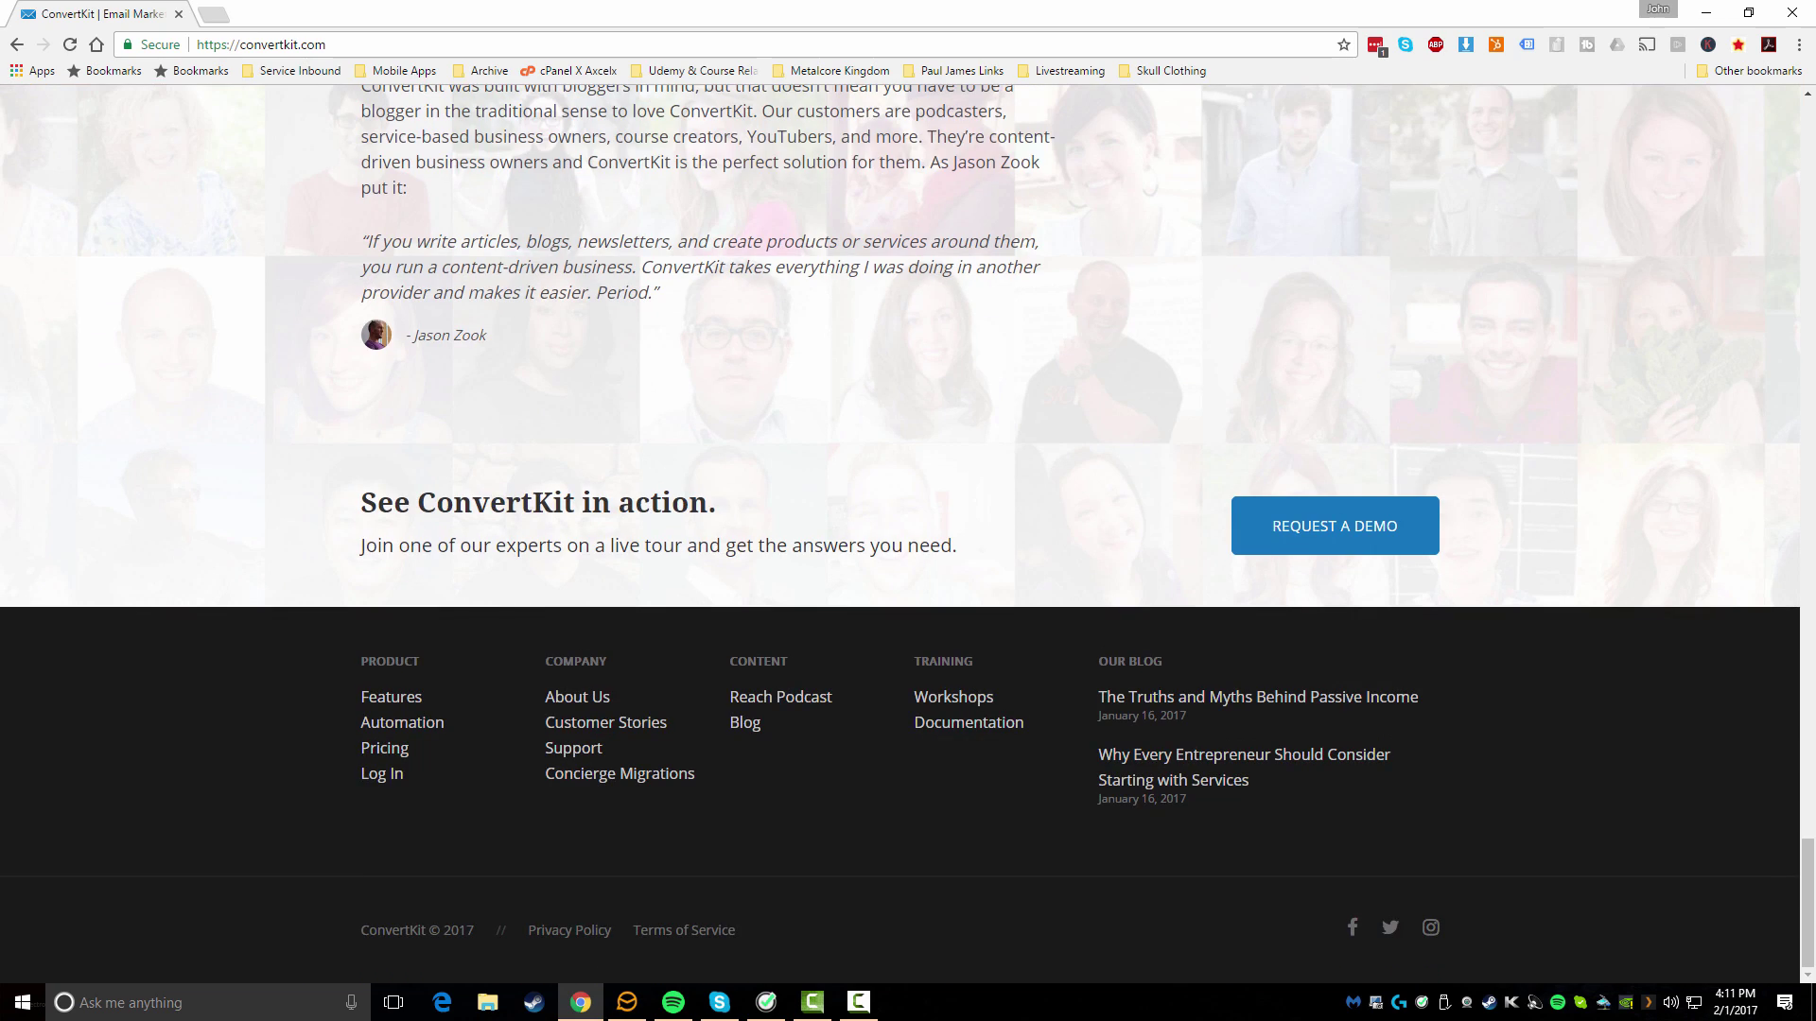
- Return to the start of the homepage and log in to the ConvertKit account
left_click_drag(1806, 932, 1758, 36)
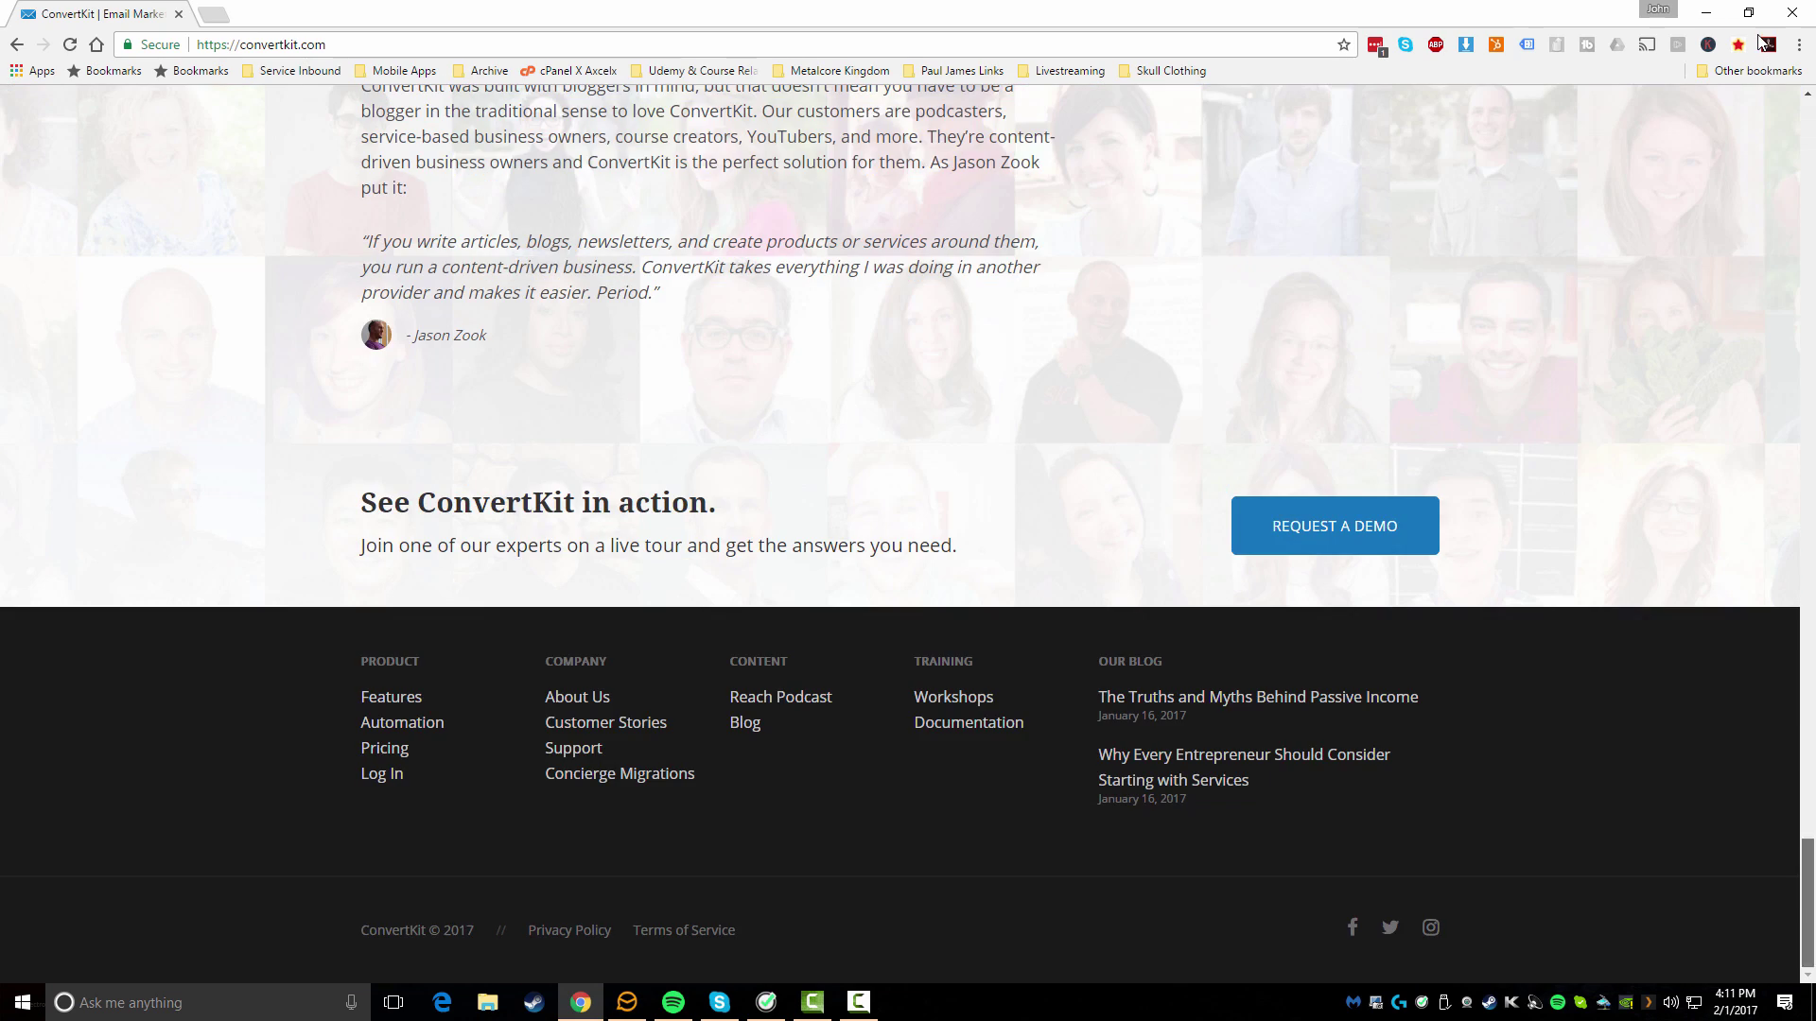
left_click_drag(1800, 898, 1804, 103)
left_click(1237, 138)
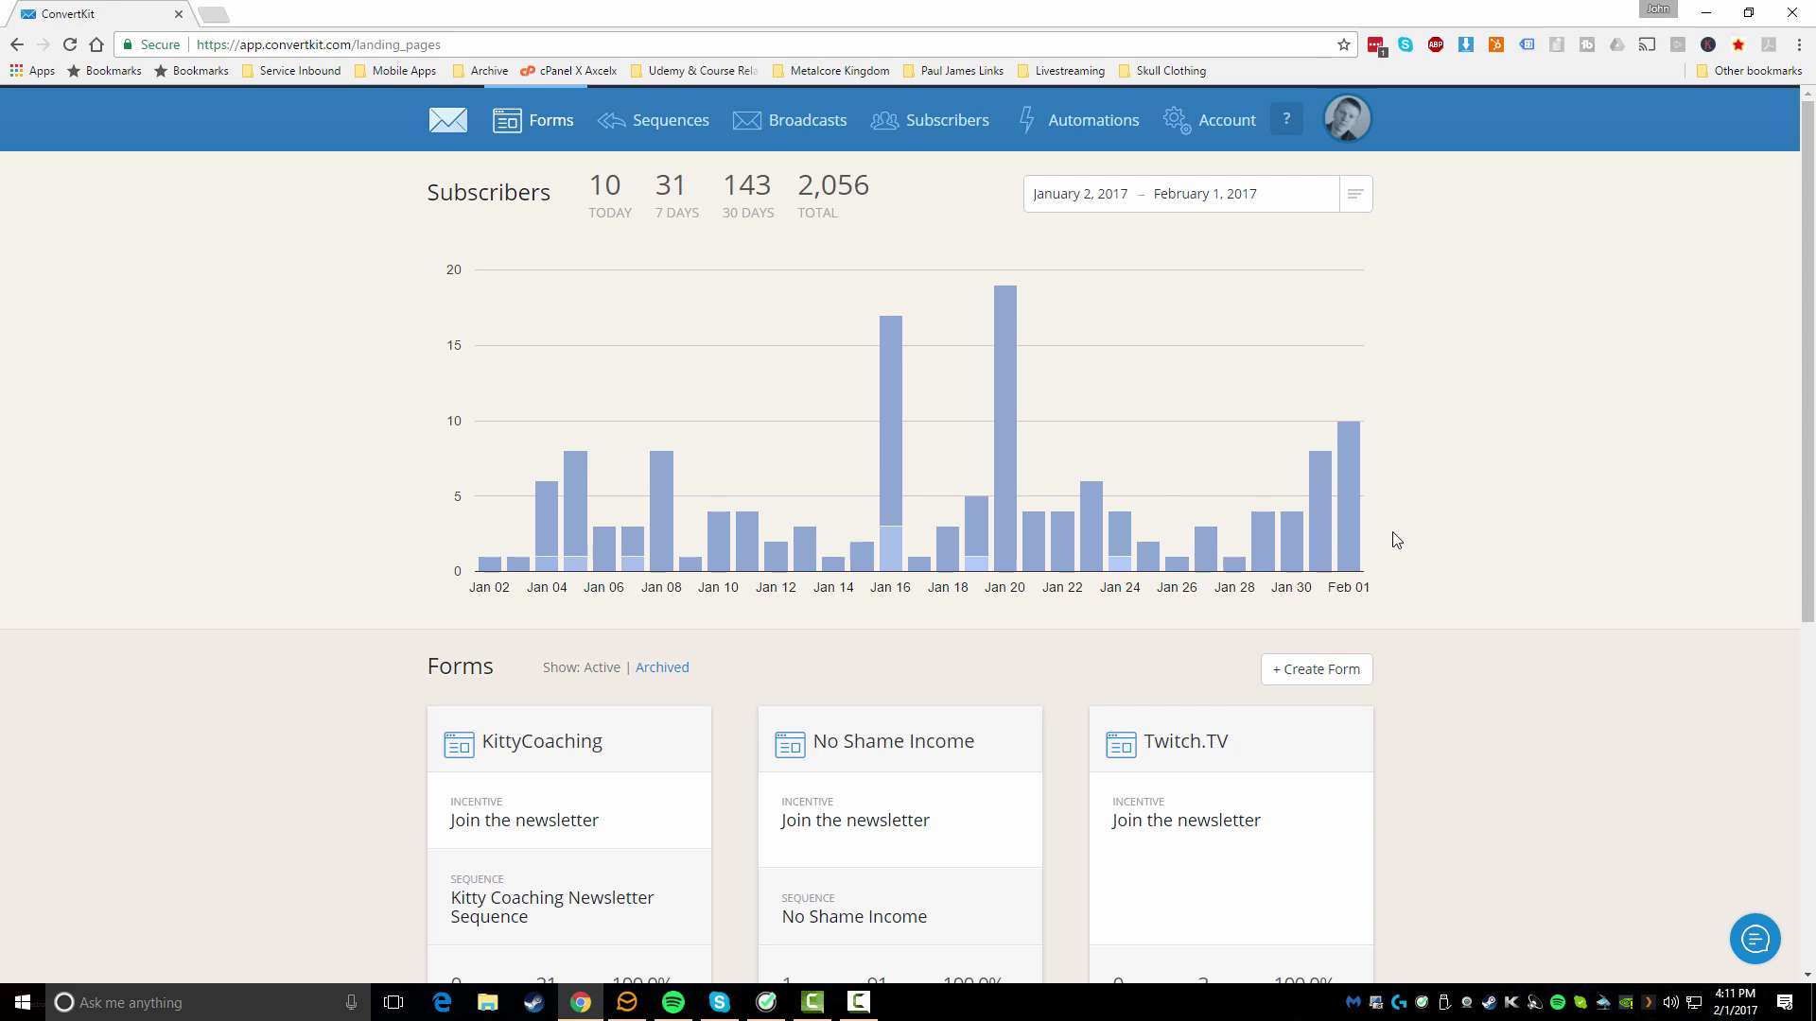
- Review the form cards on the Forms dashboard, plus the total and 30-day subscriber counts above the chart
mouse_move(1352, 508)
scroll(868, 621, "down", 3)
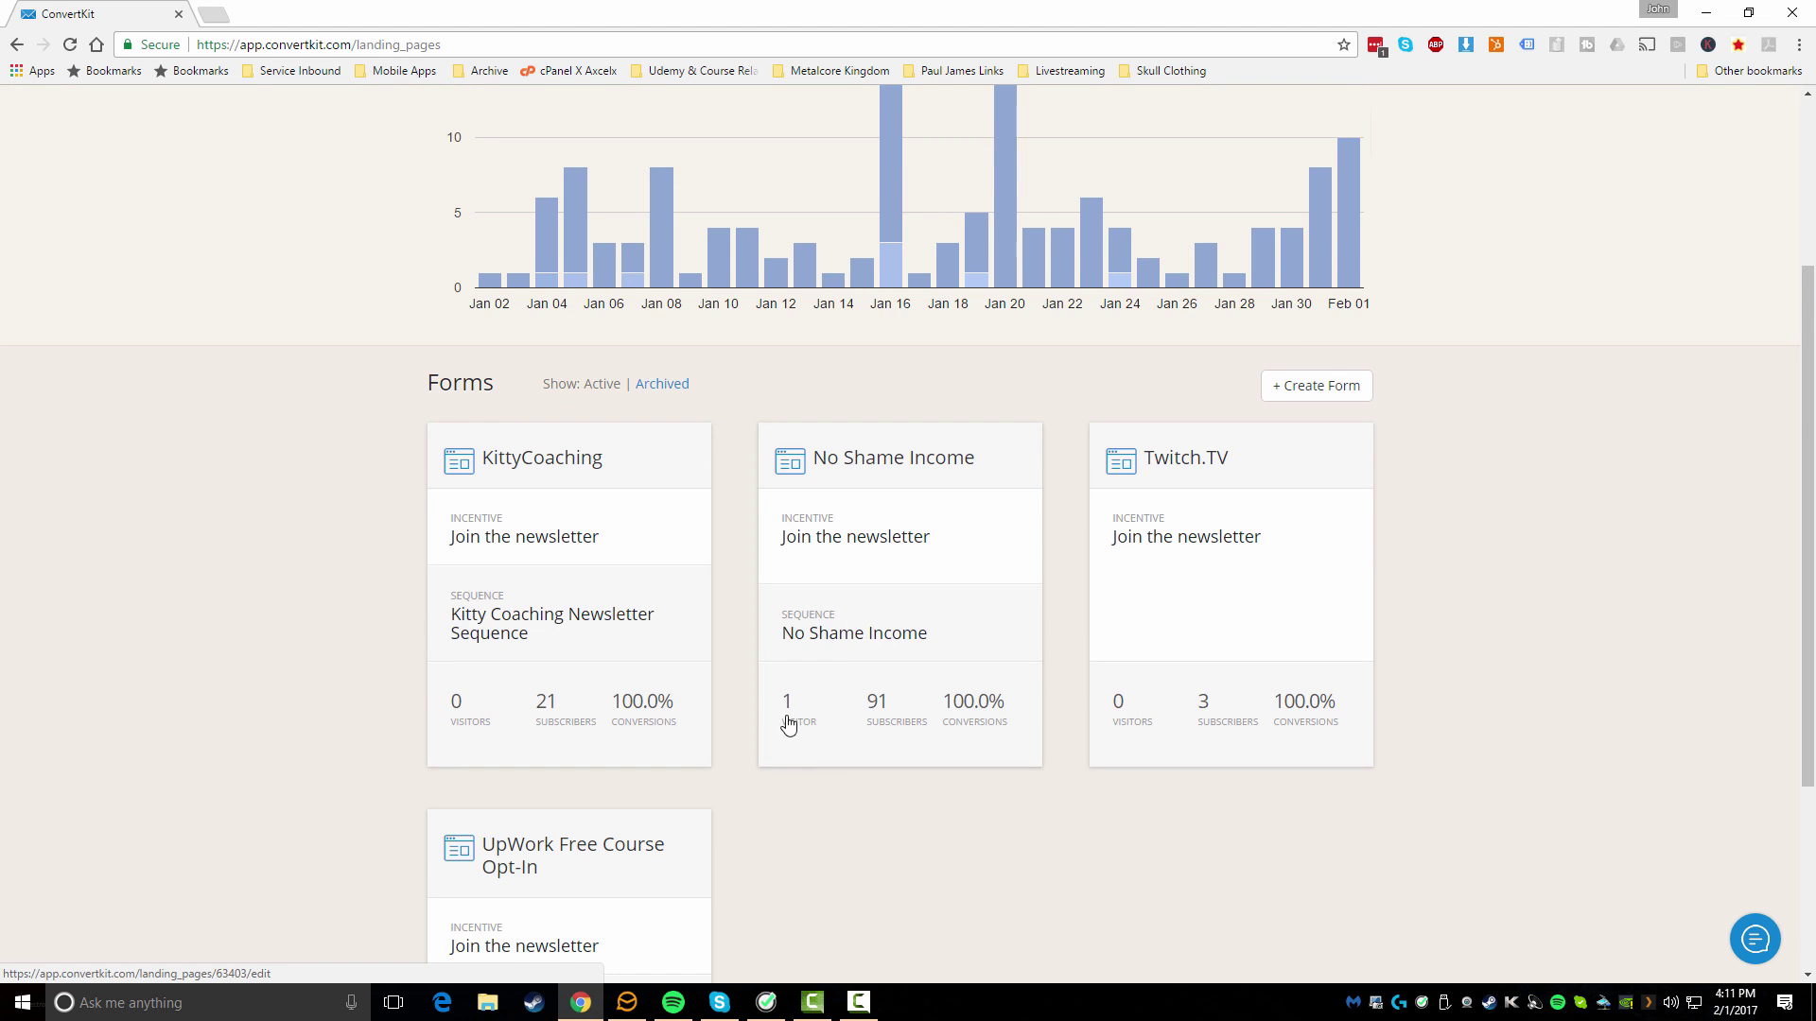
scroll(594, 654, "down", 2)
scroll(595, 655, "down", 1)
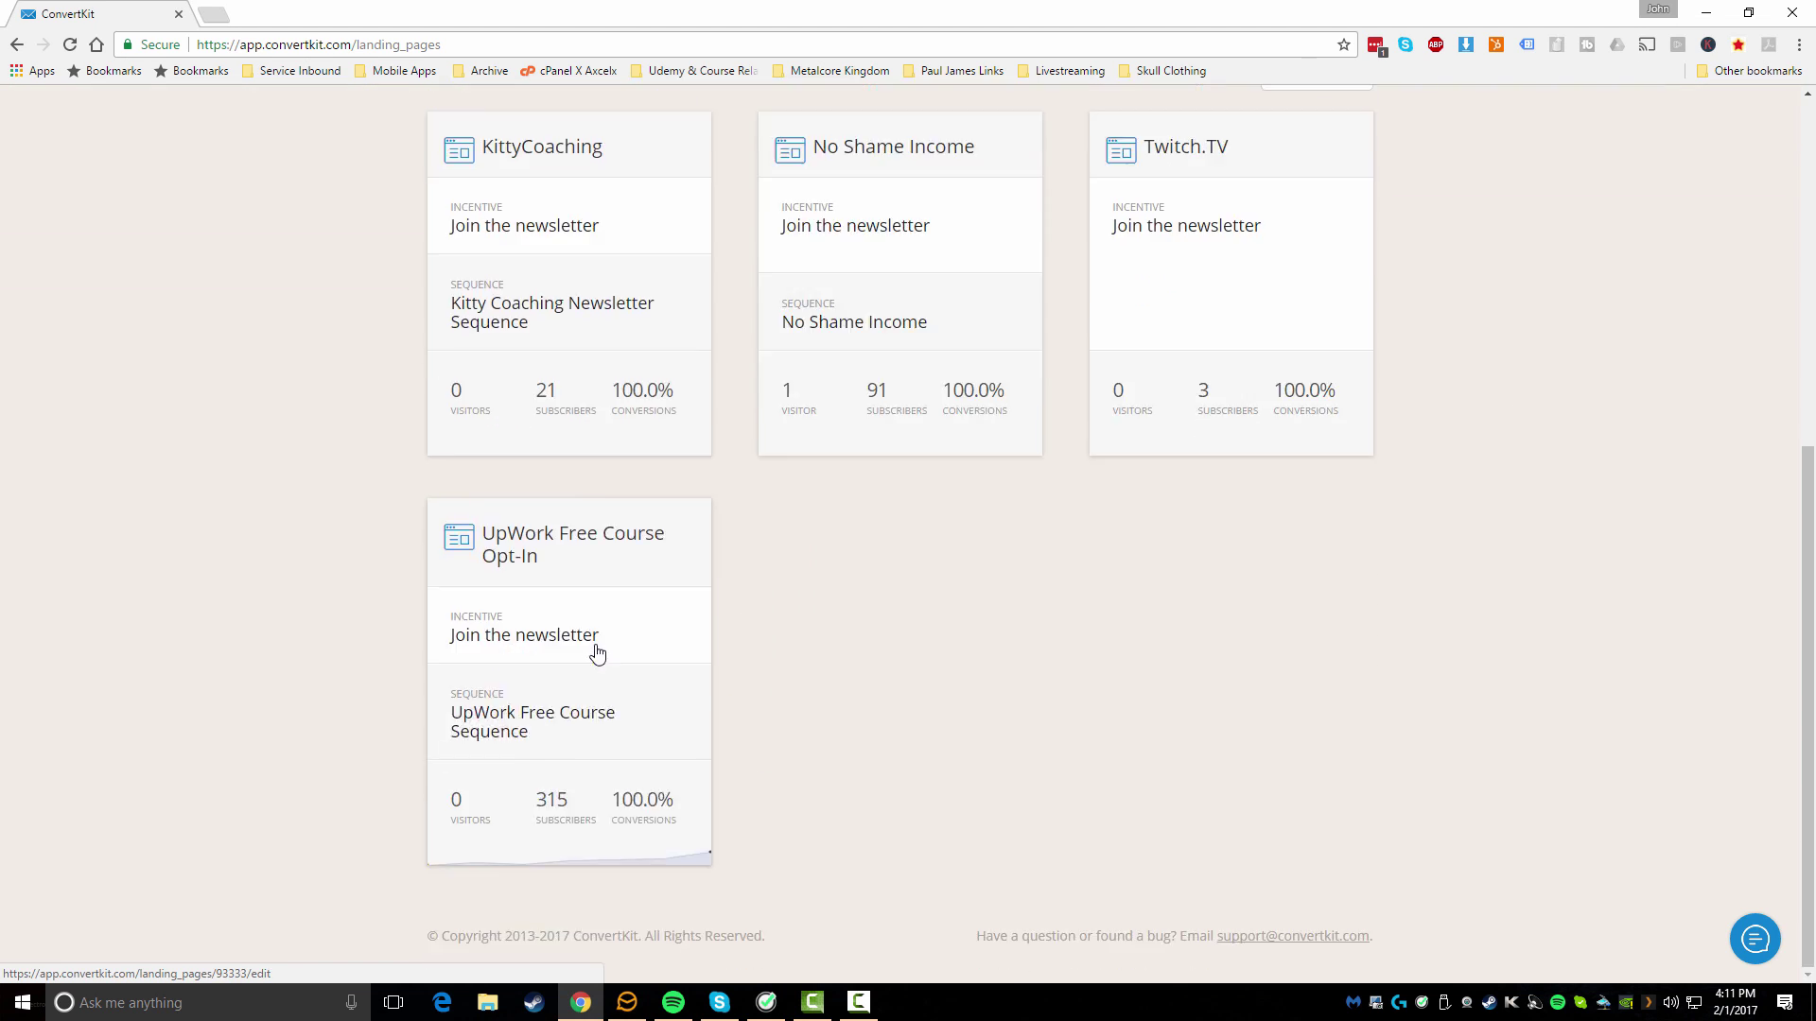
scroll(705, 558, "up", 6)
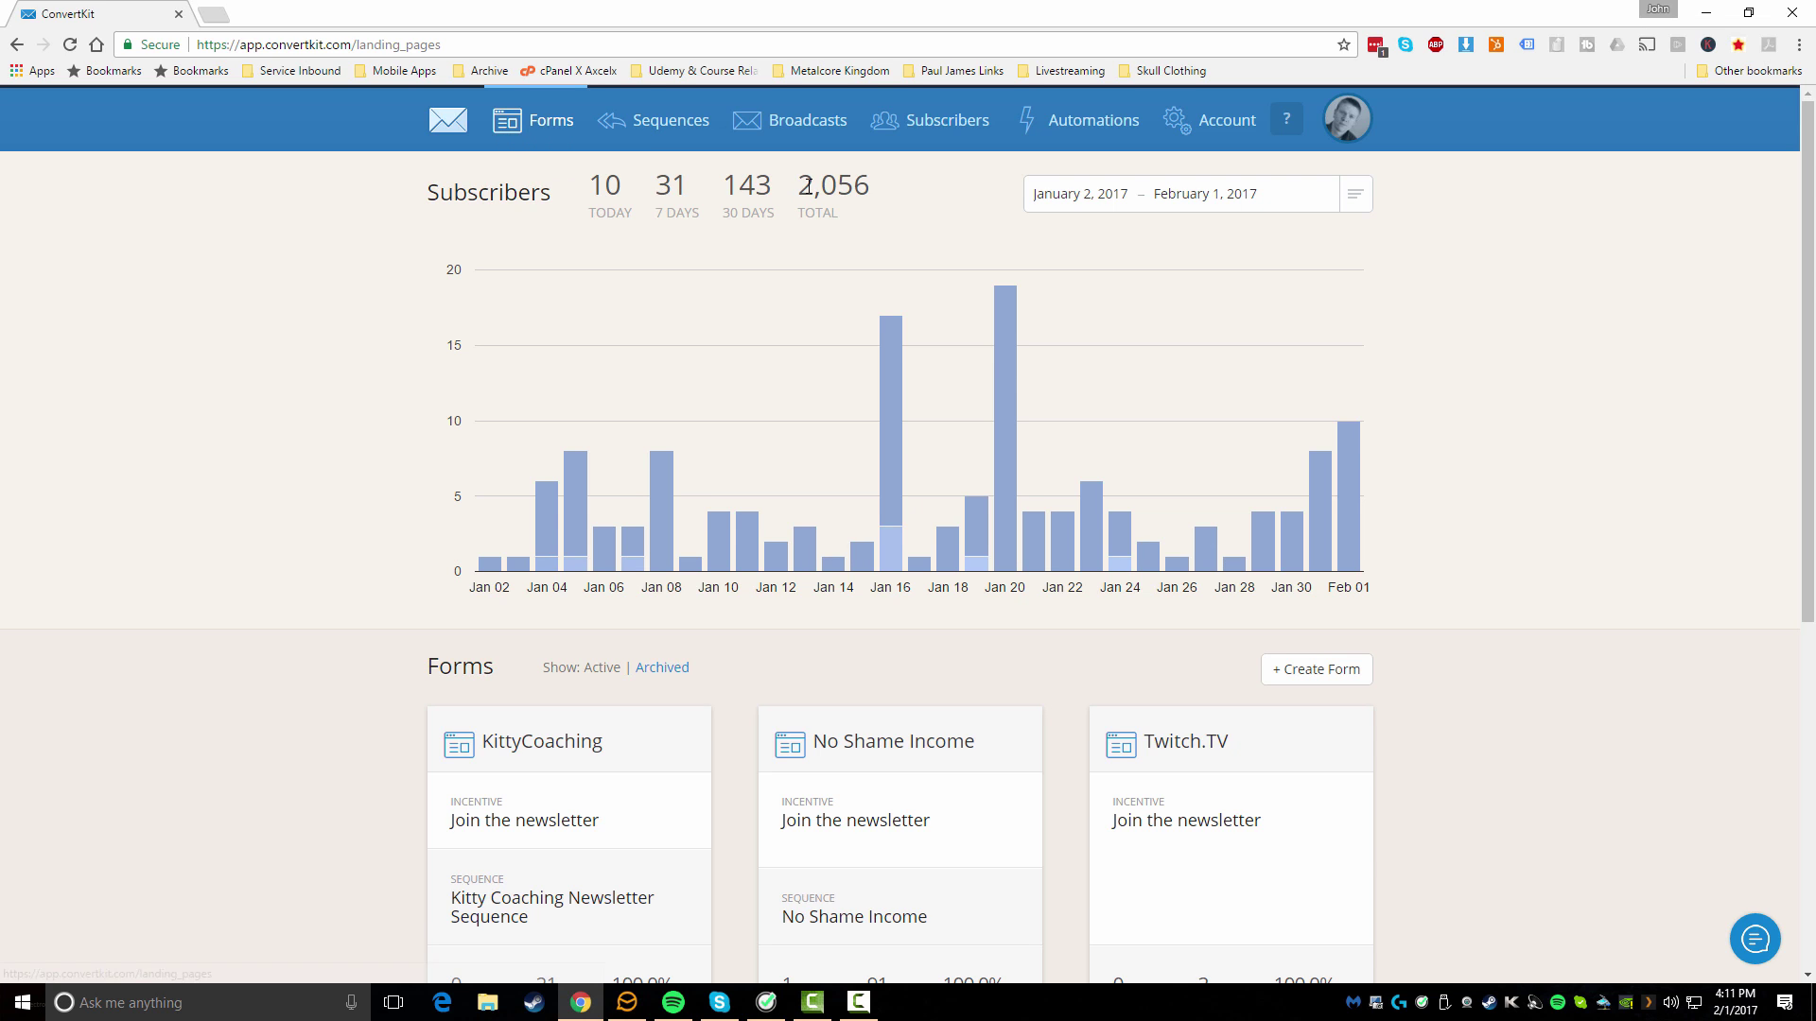
left_click_drag(796, 188, 893, 203)
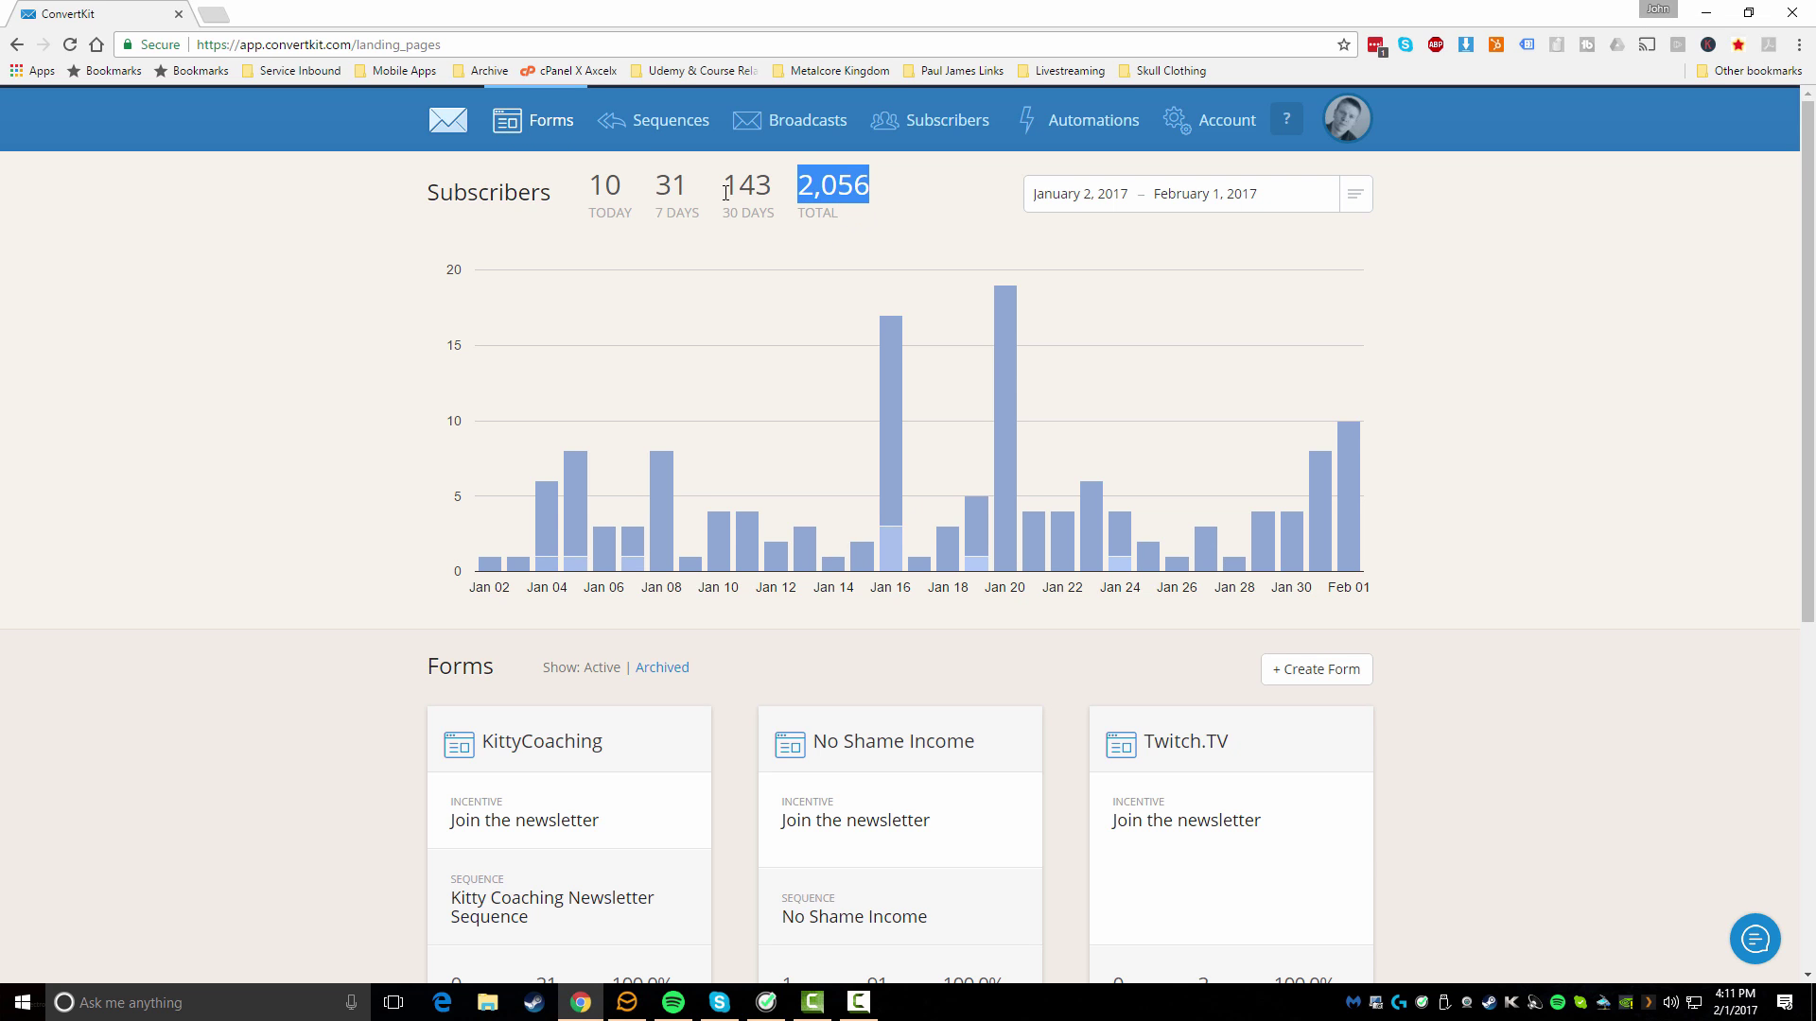
left_click_drag(725, 193, 781, 277)
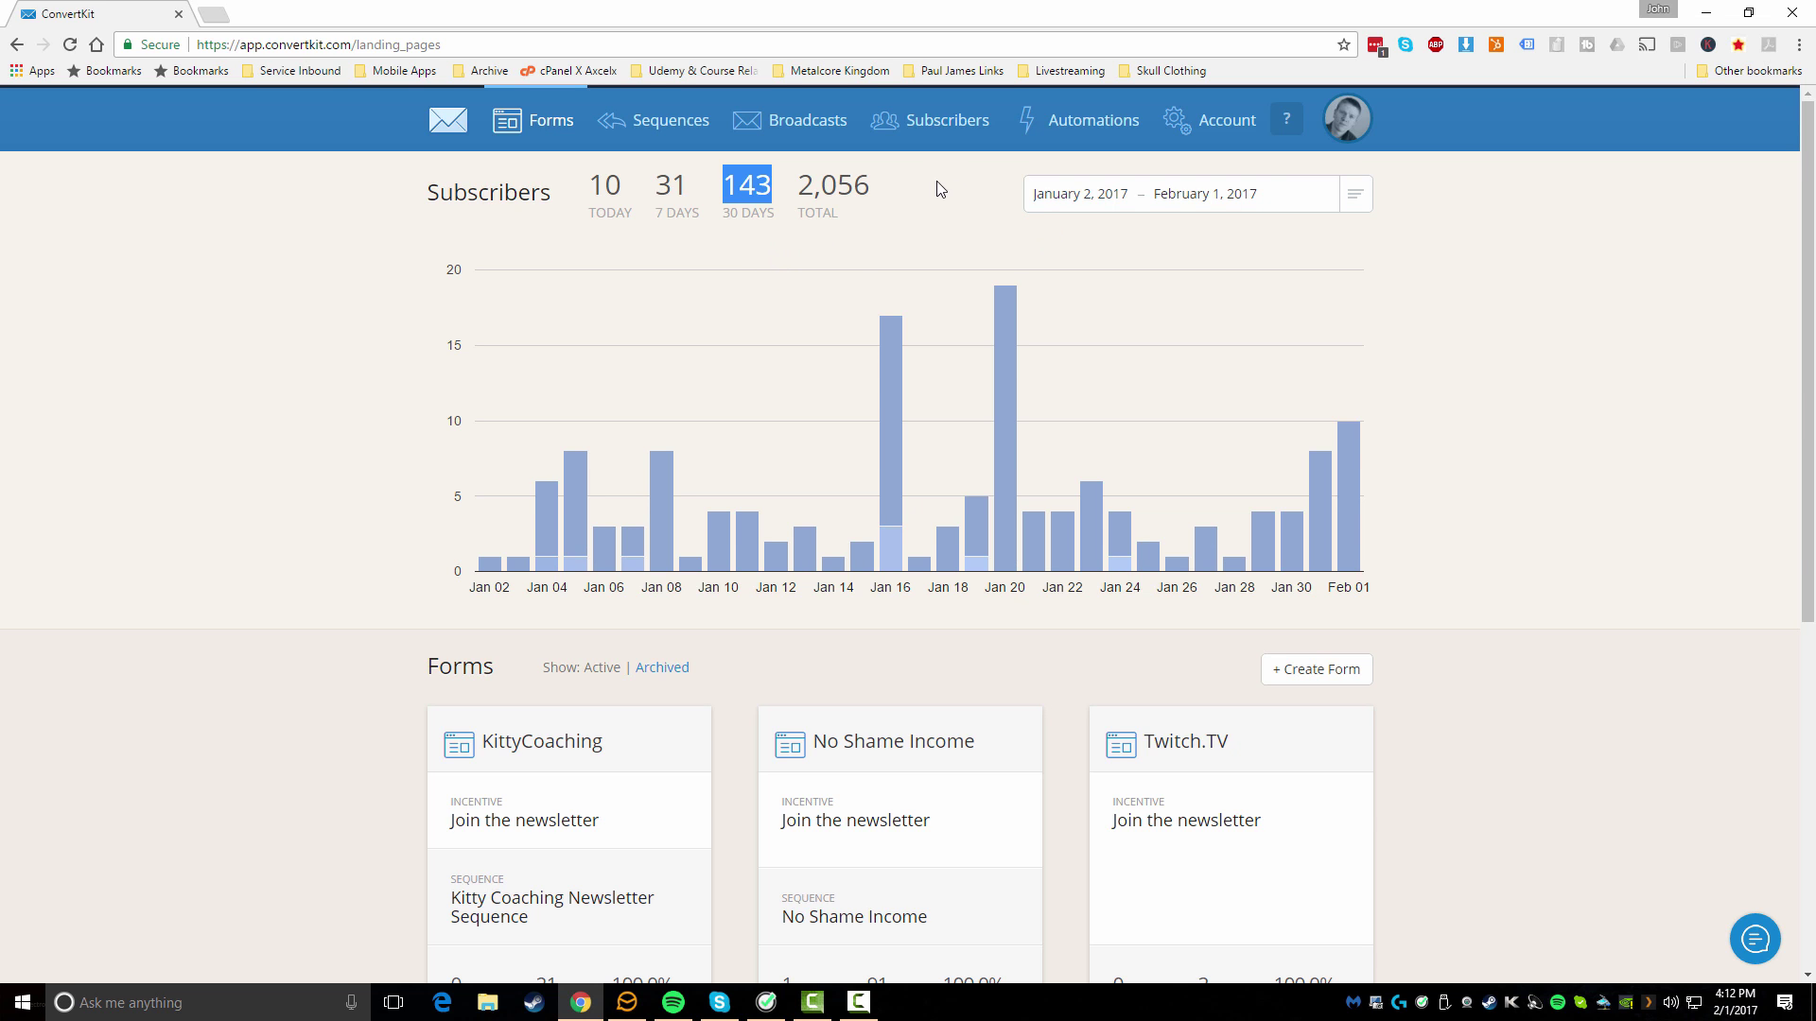
left_click(1358, 199)
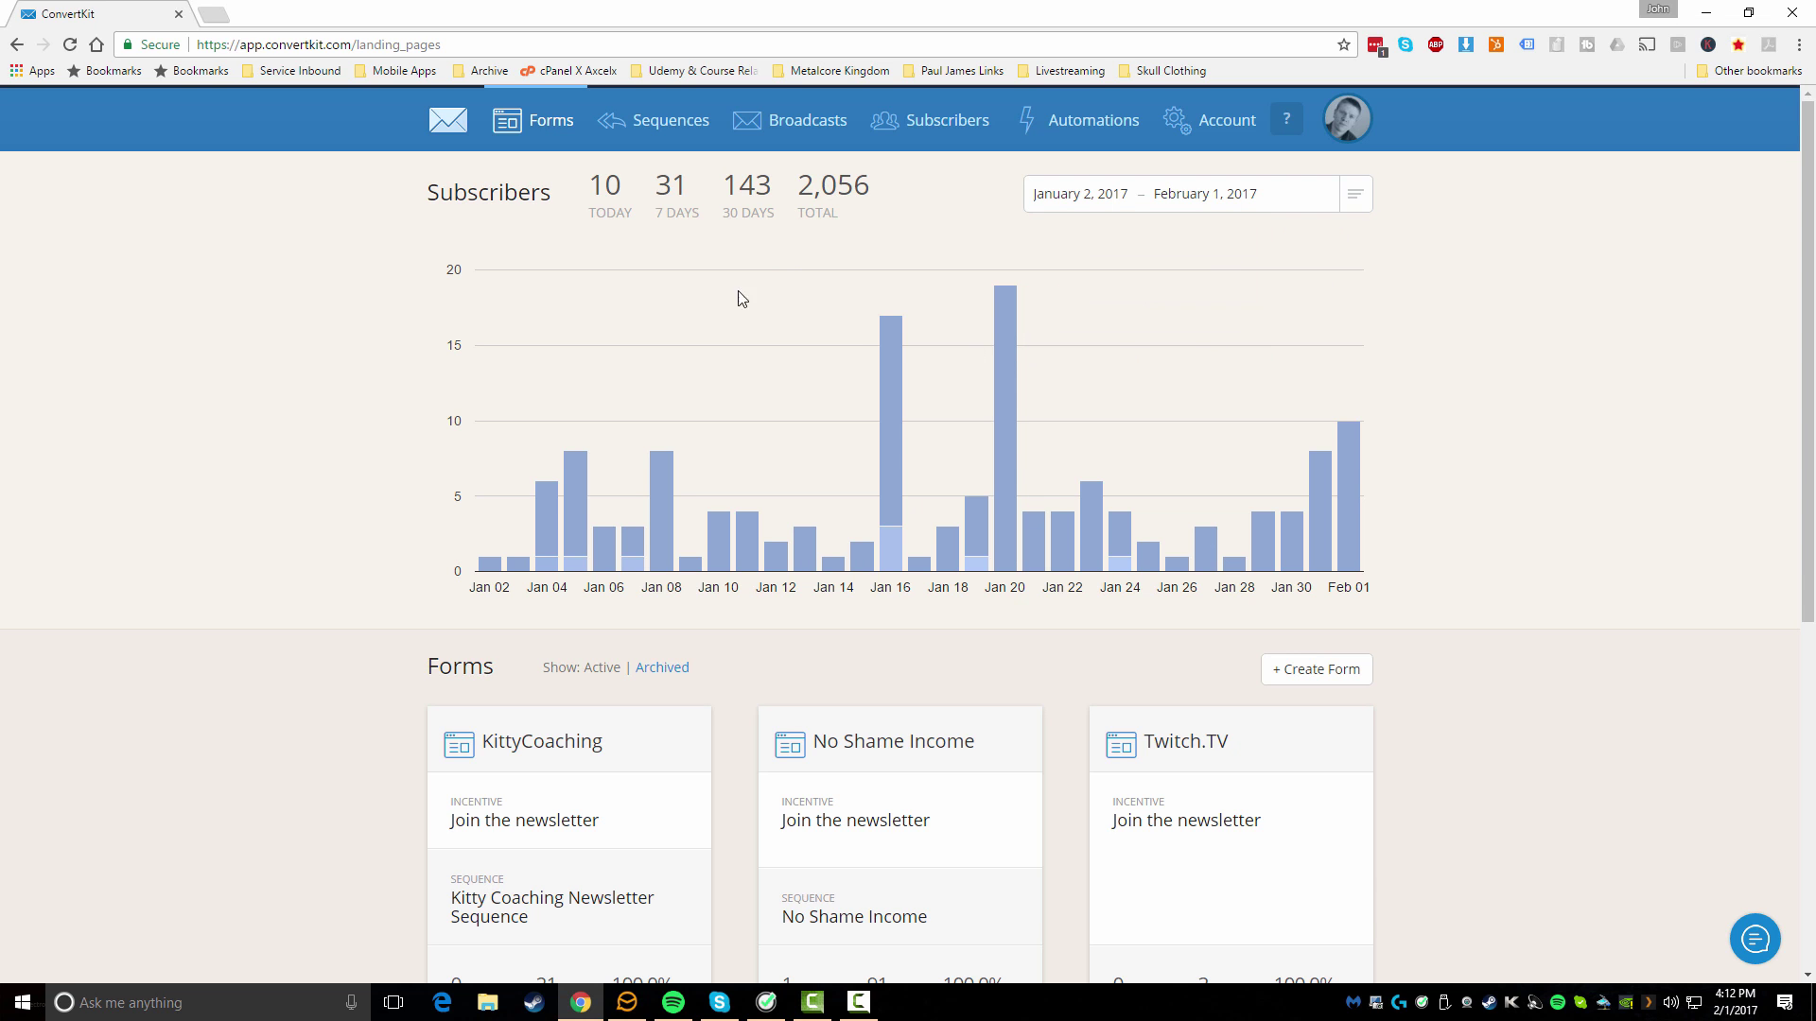
- Open the UpWork Free Course Sequence and review its list of emails and the welcome email's content
left_click(650, 129)
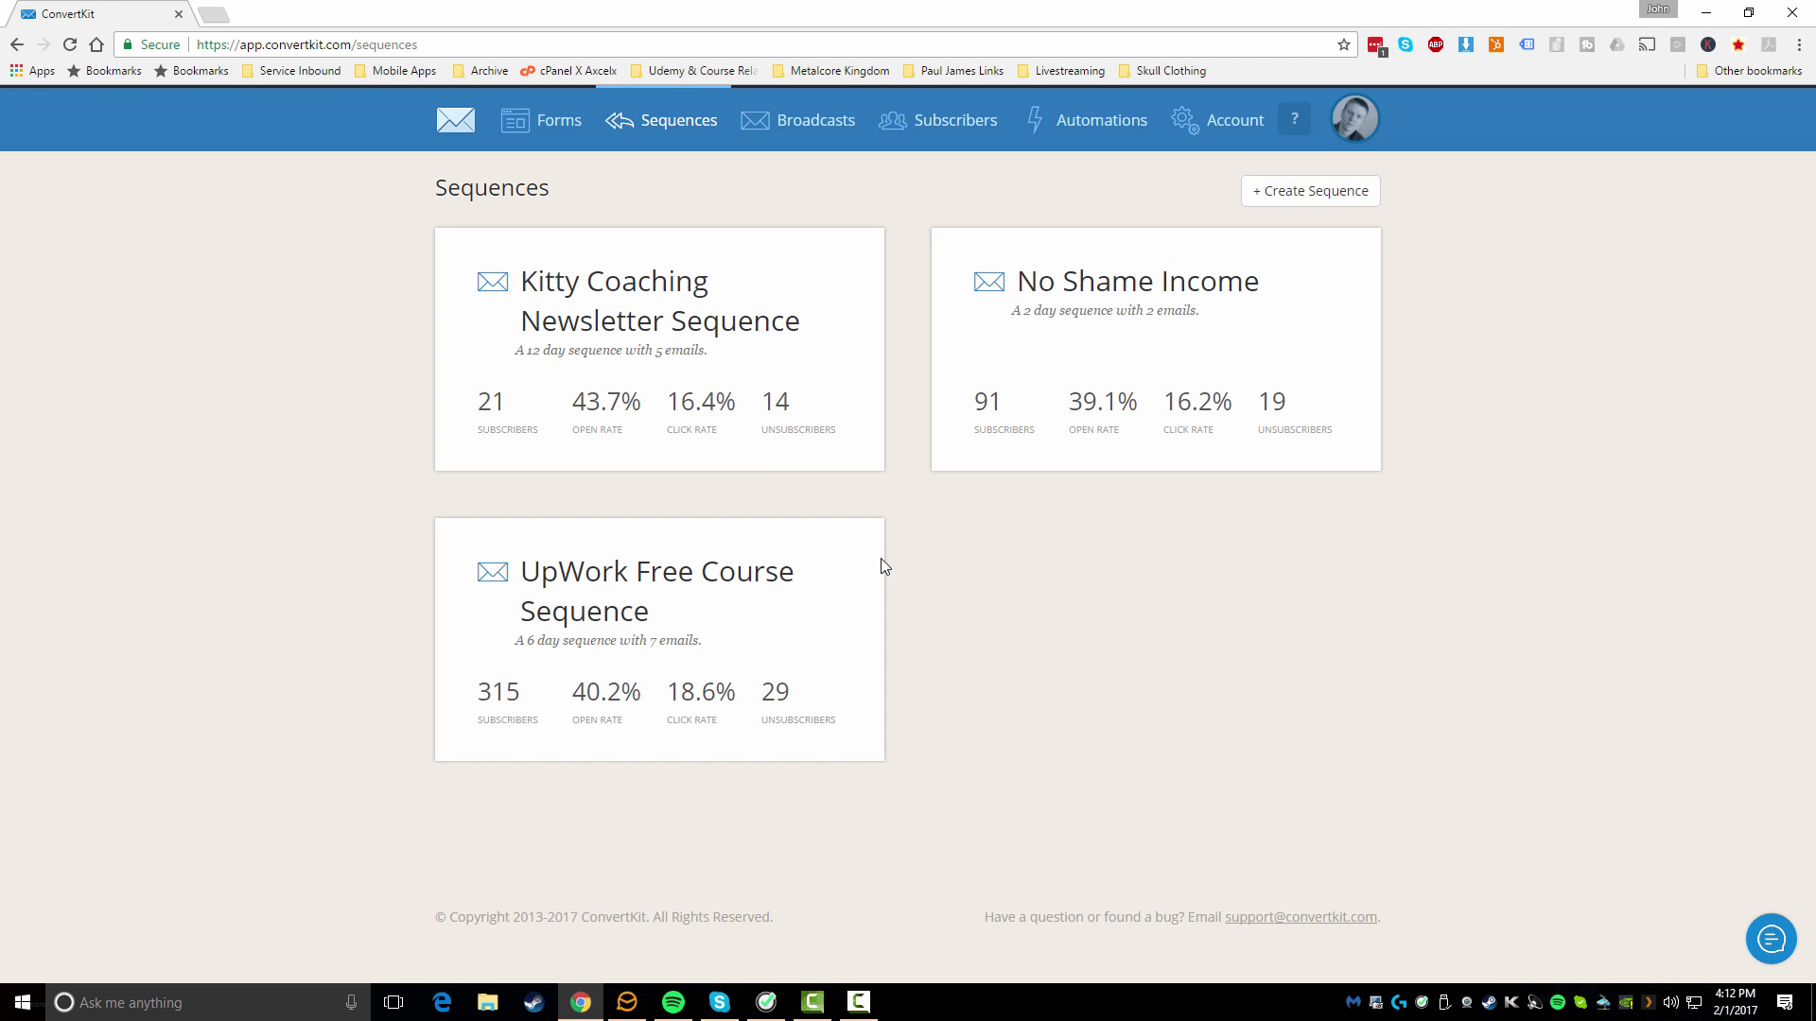
left_click(675, 580)
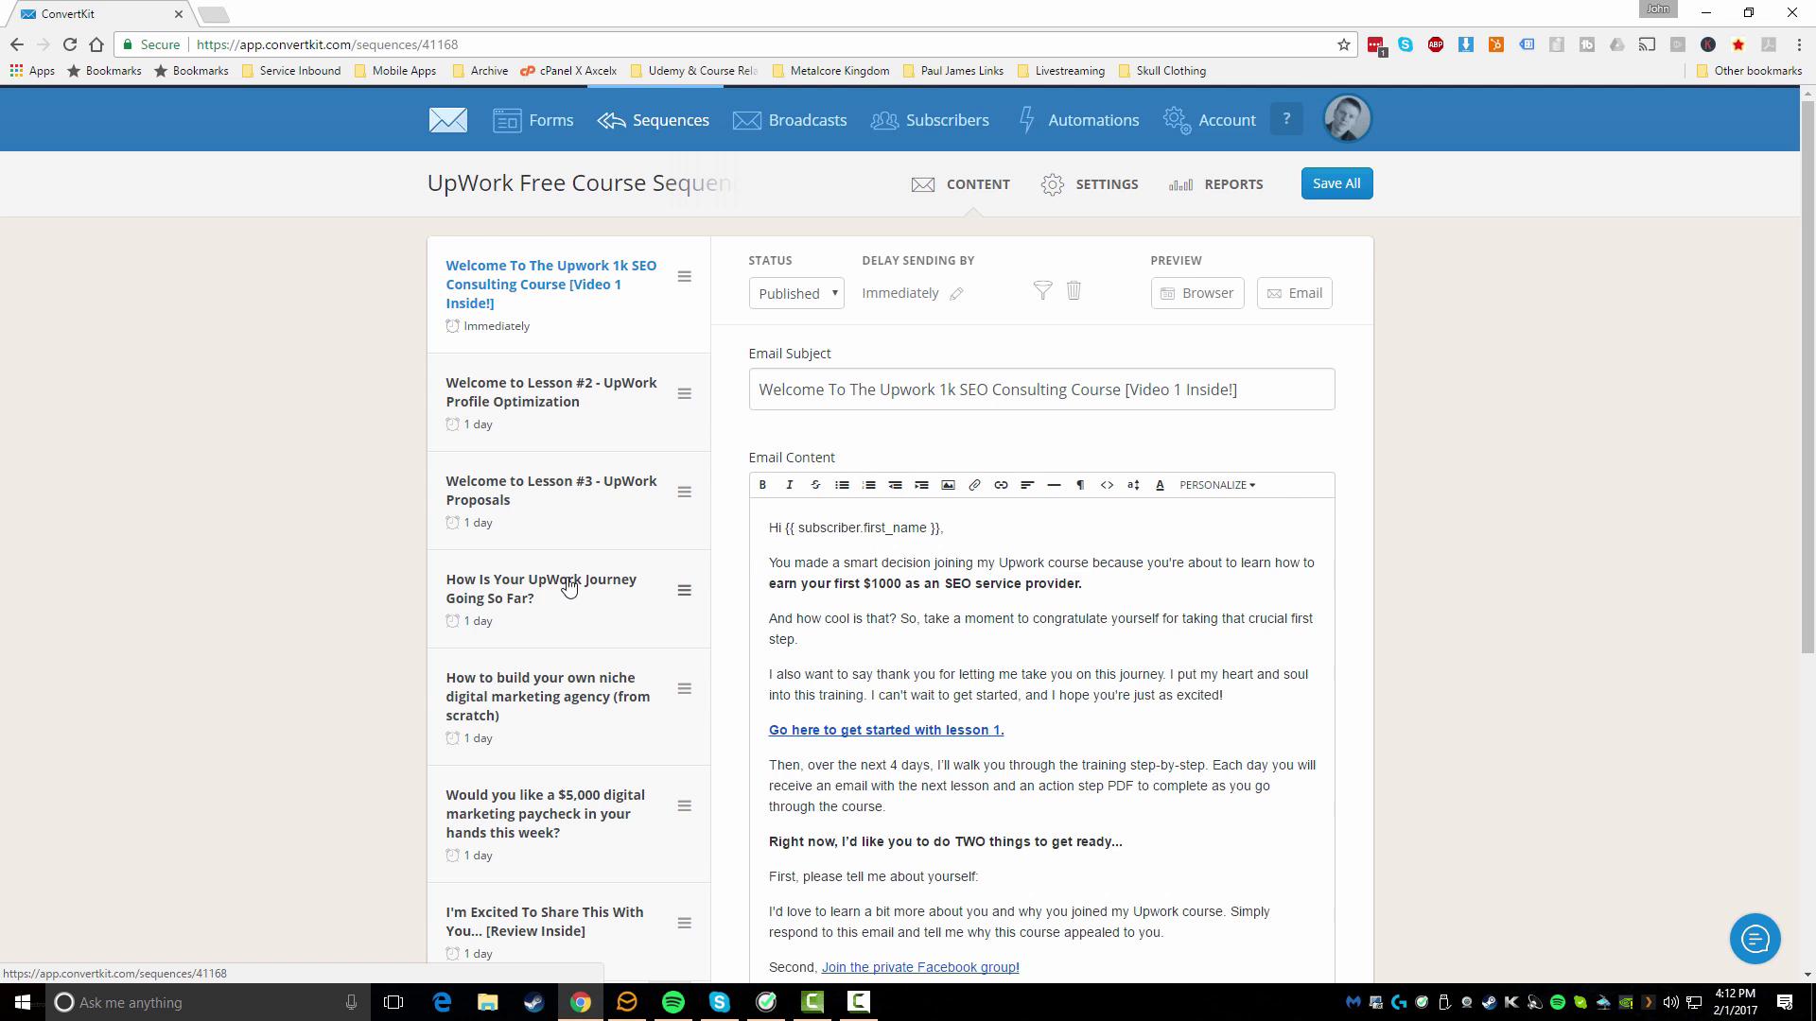
scroll(539, 601, "down", 2)
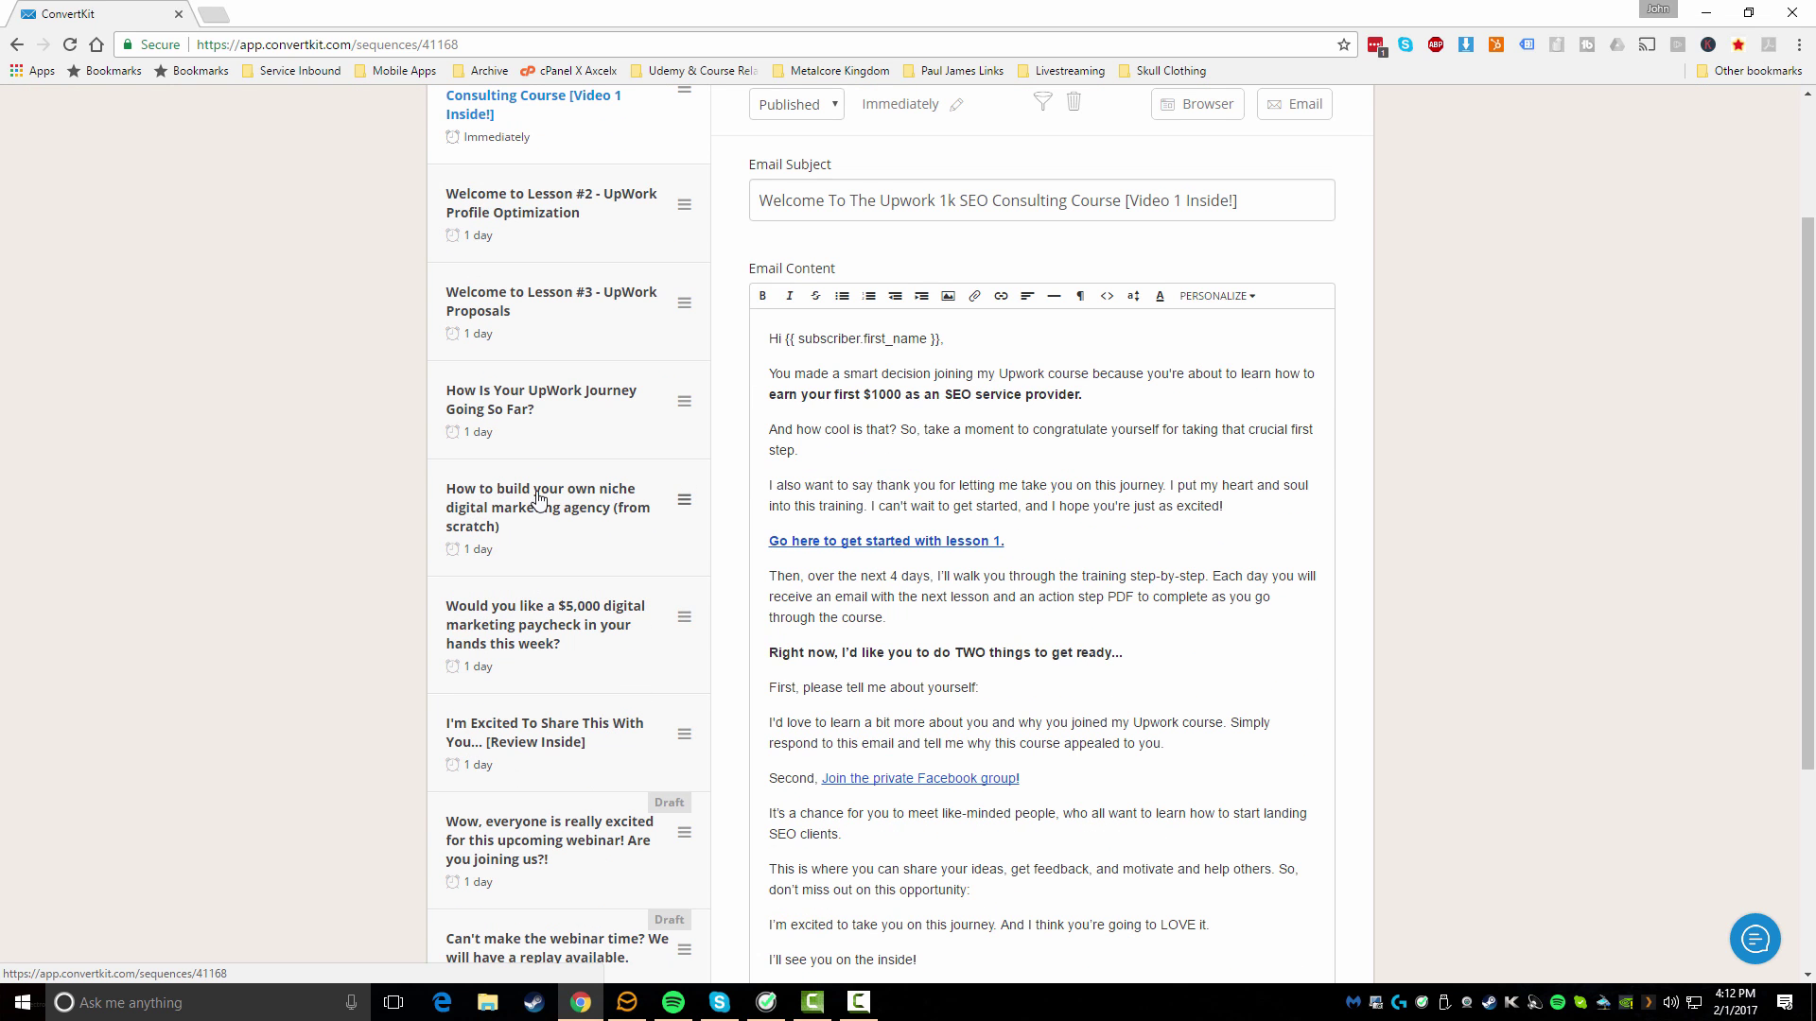
scroll(594, 763, "down", 2)
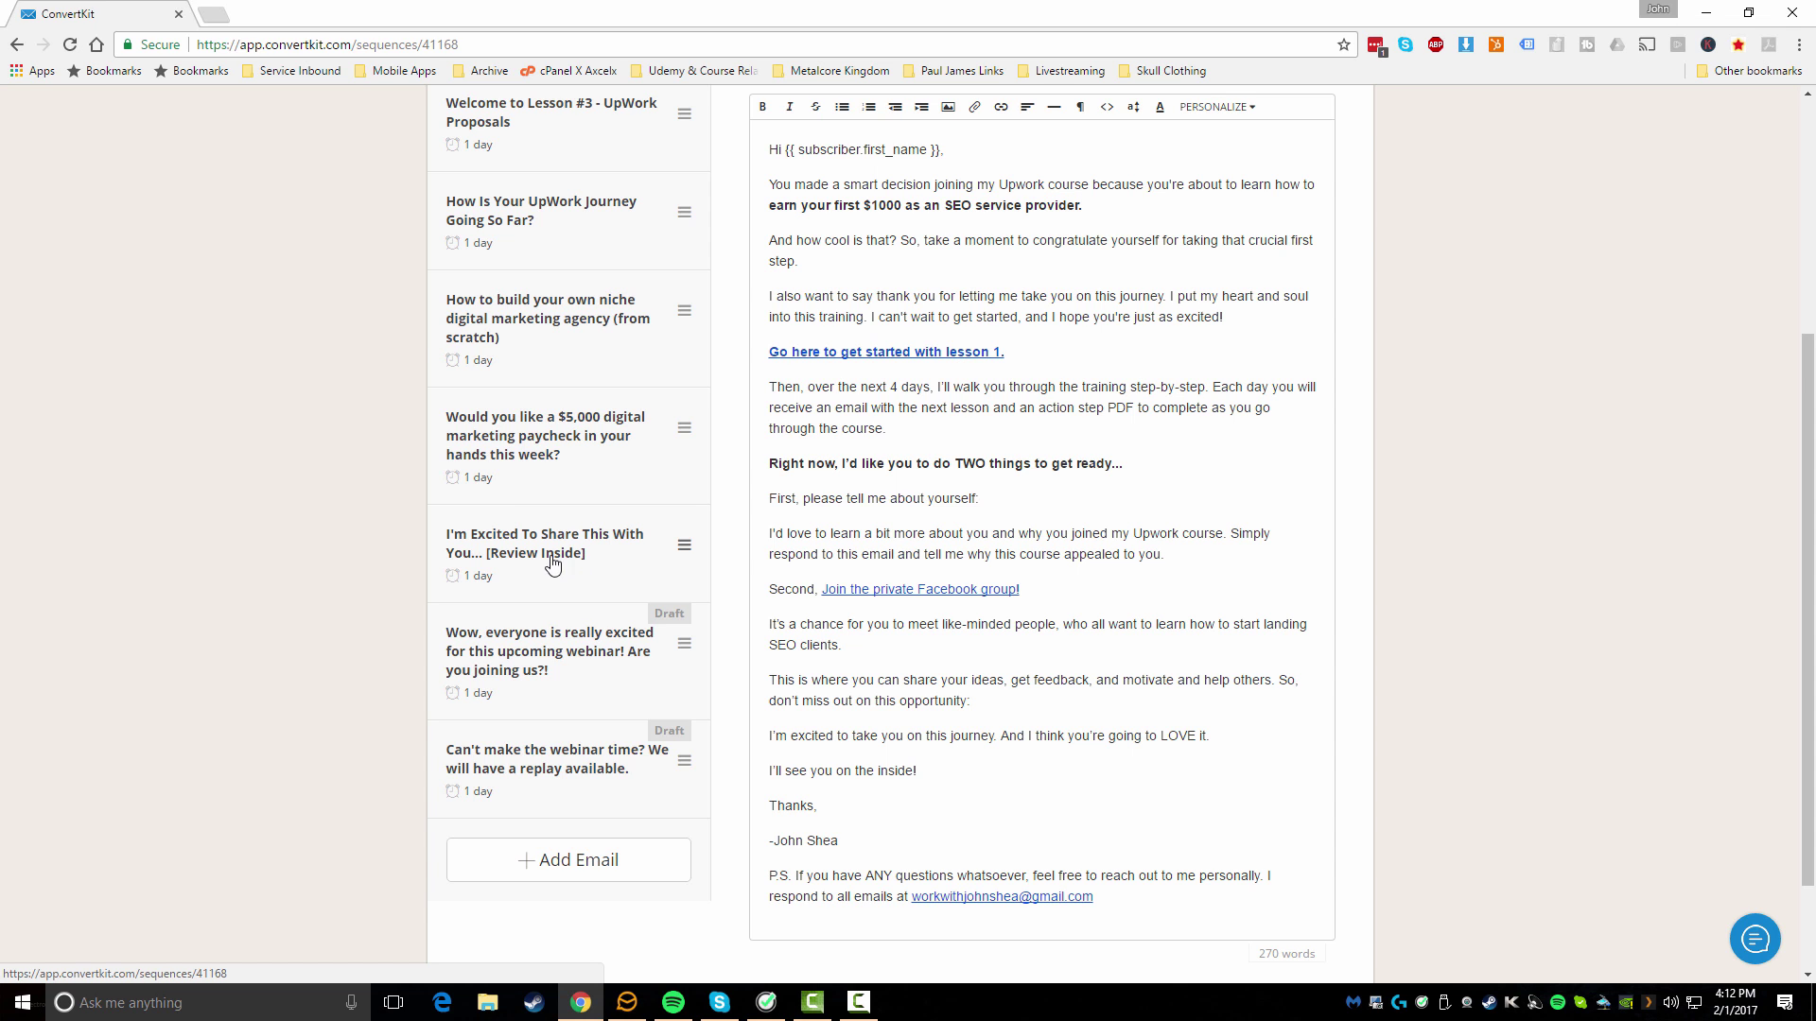
scroll(567, 585, "up", 4)
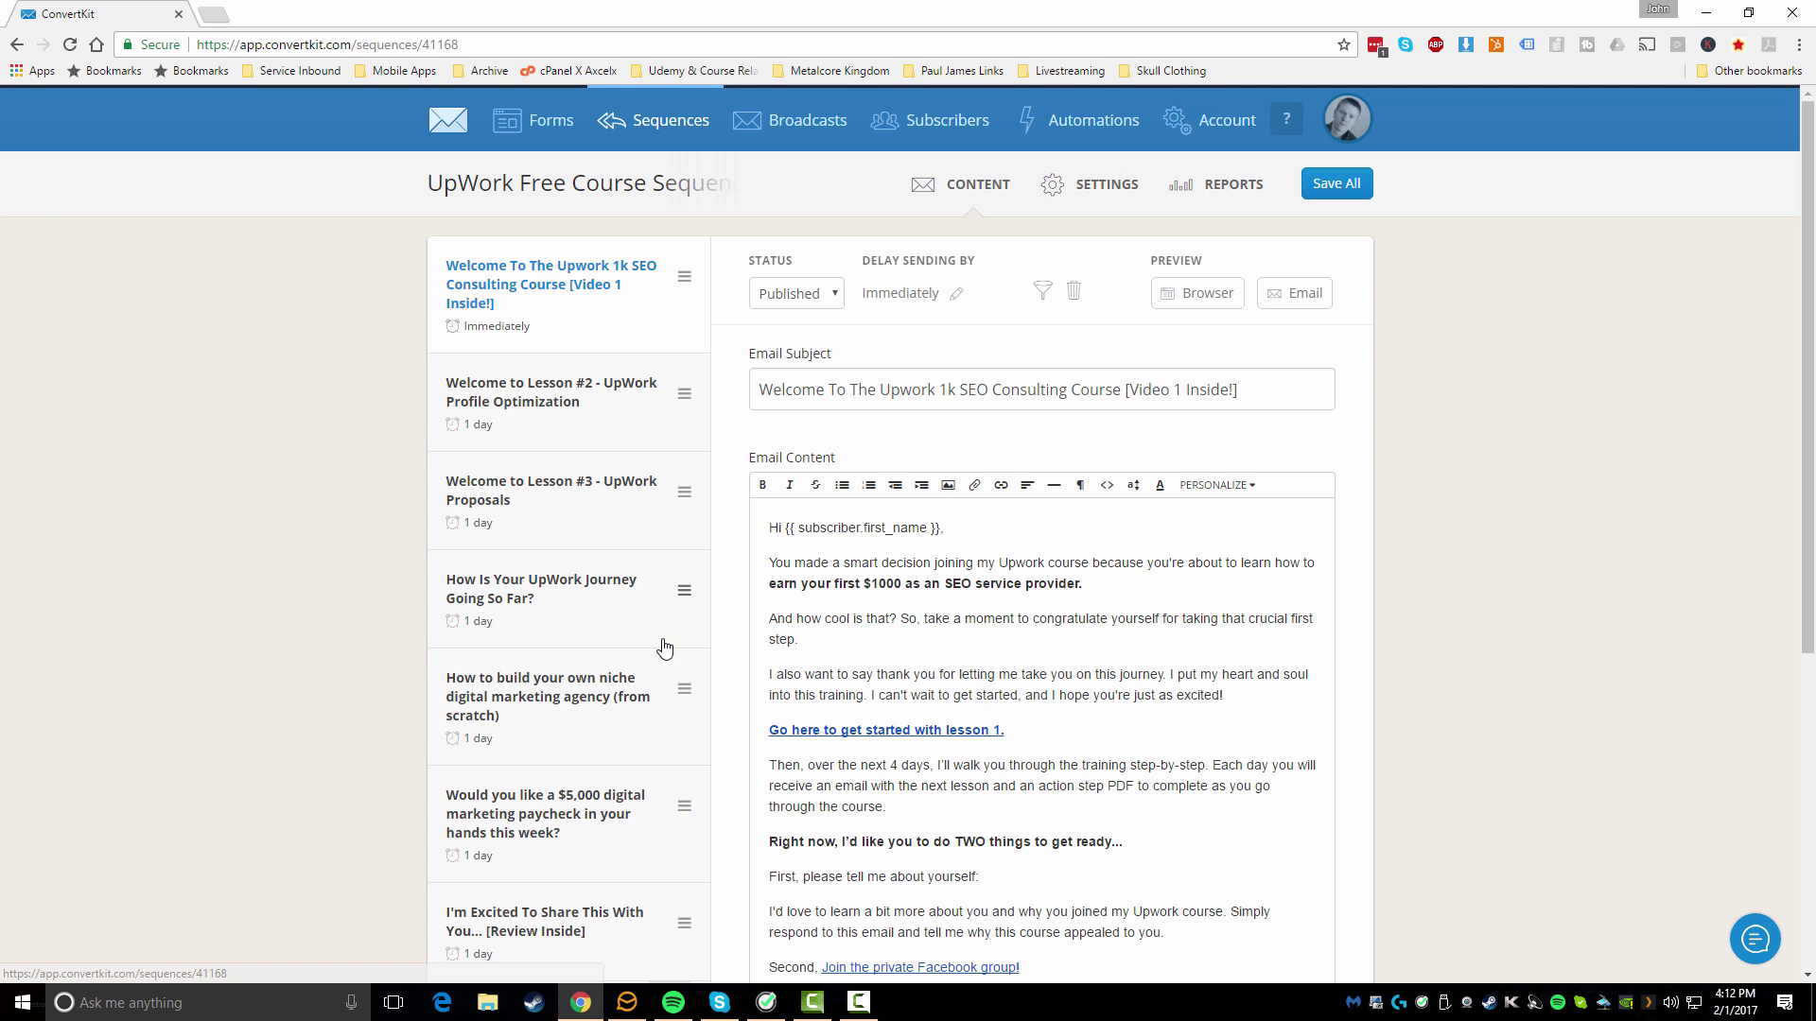
scroll(695, 597, "down", 3)
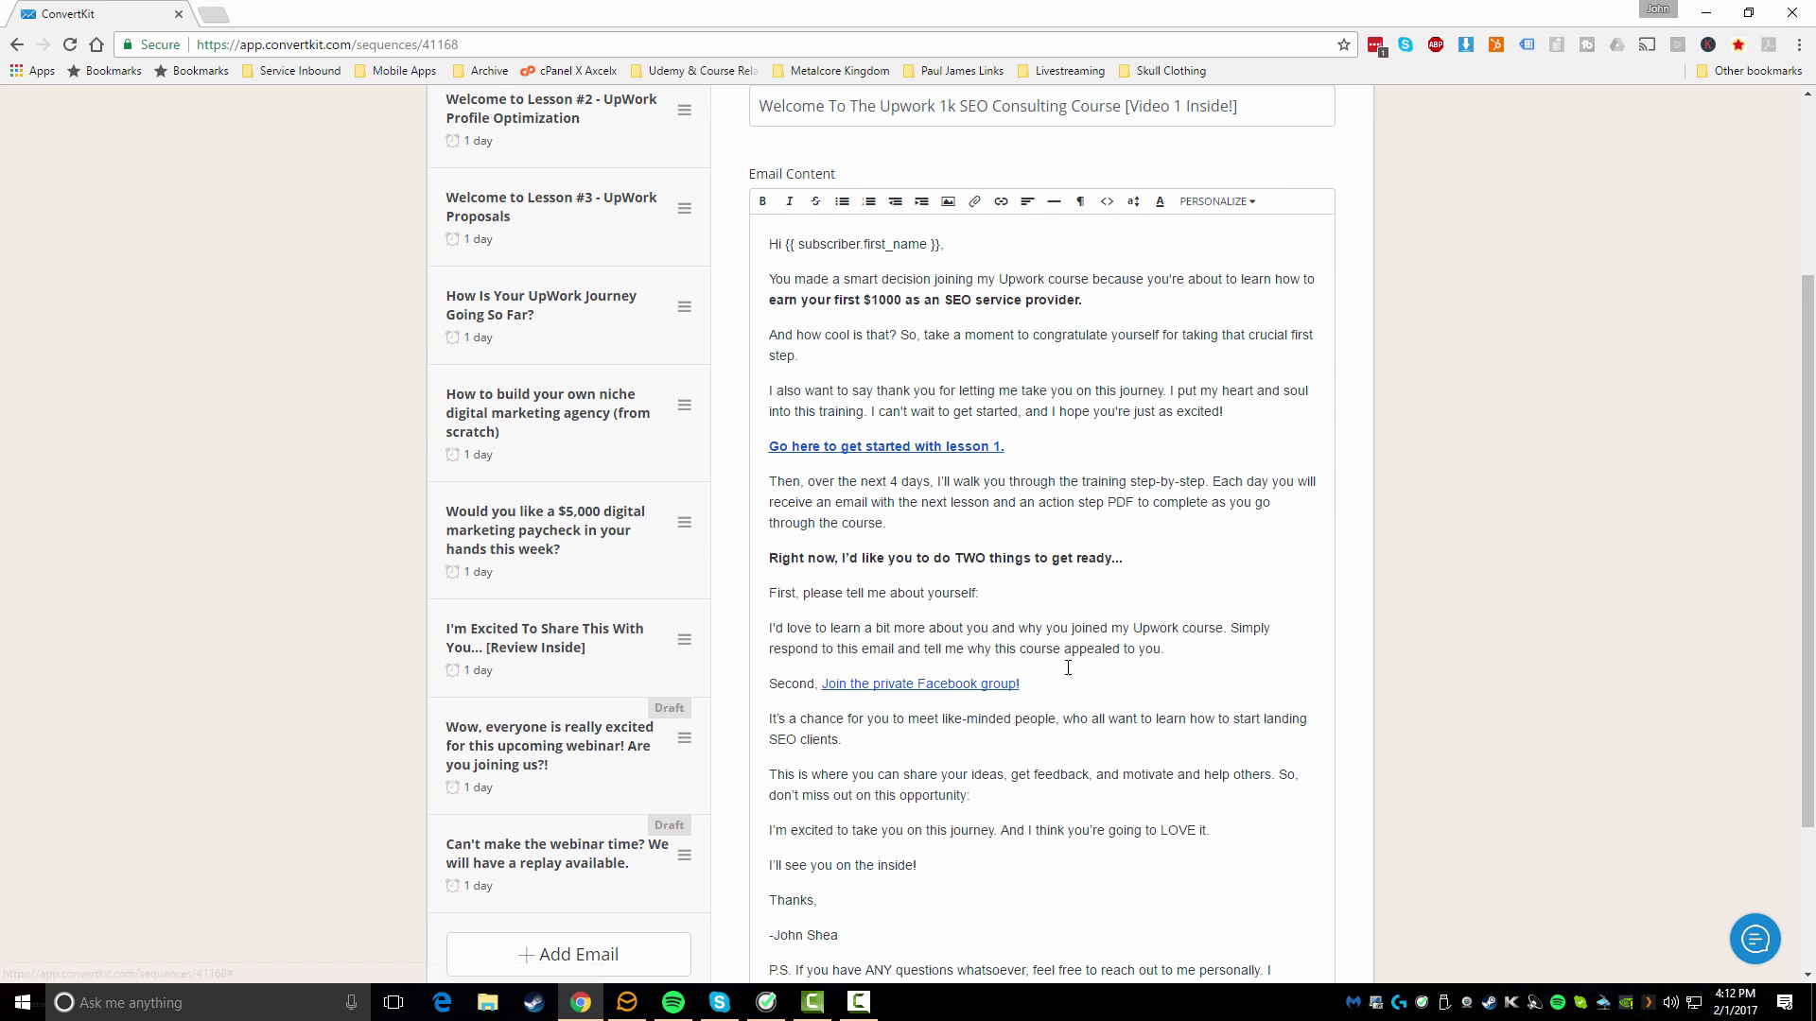
scroll(1068, 668, "up", 3)
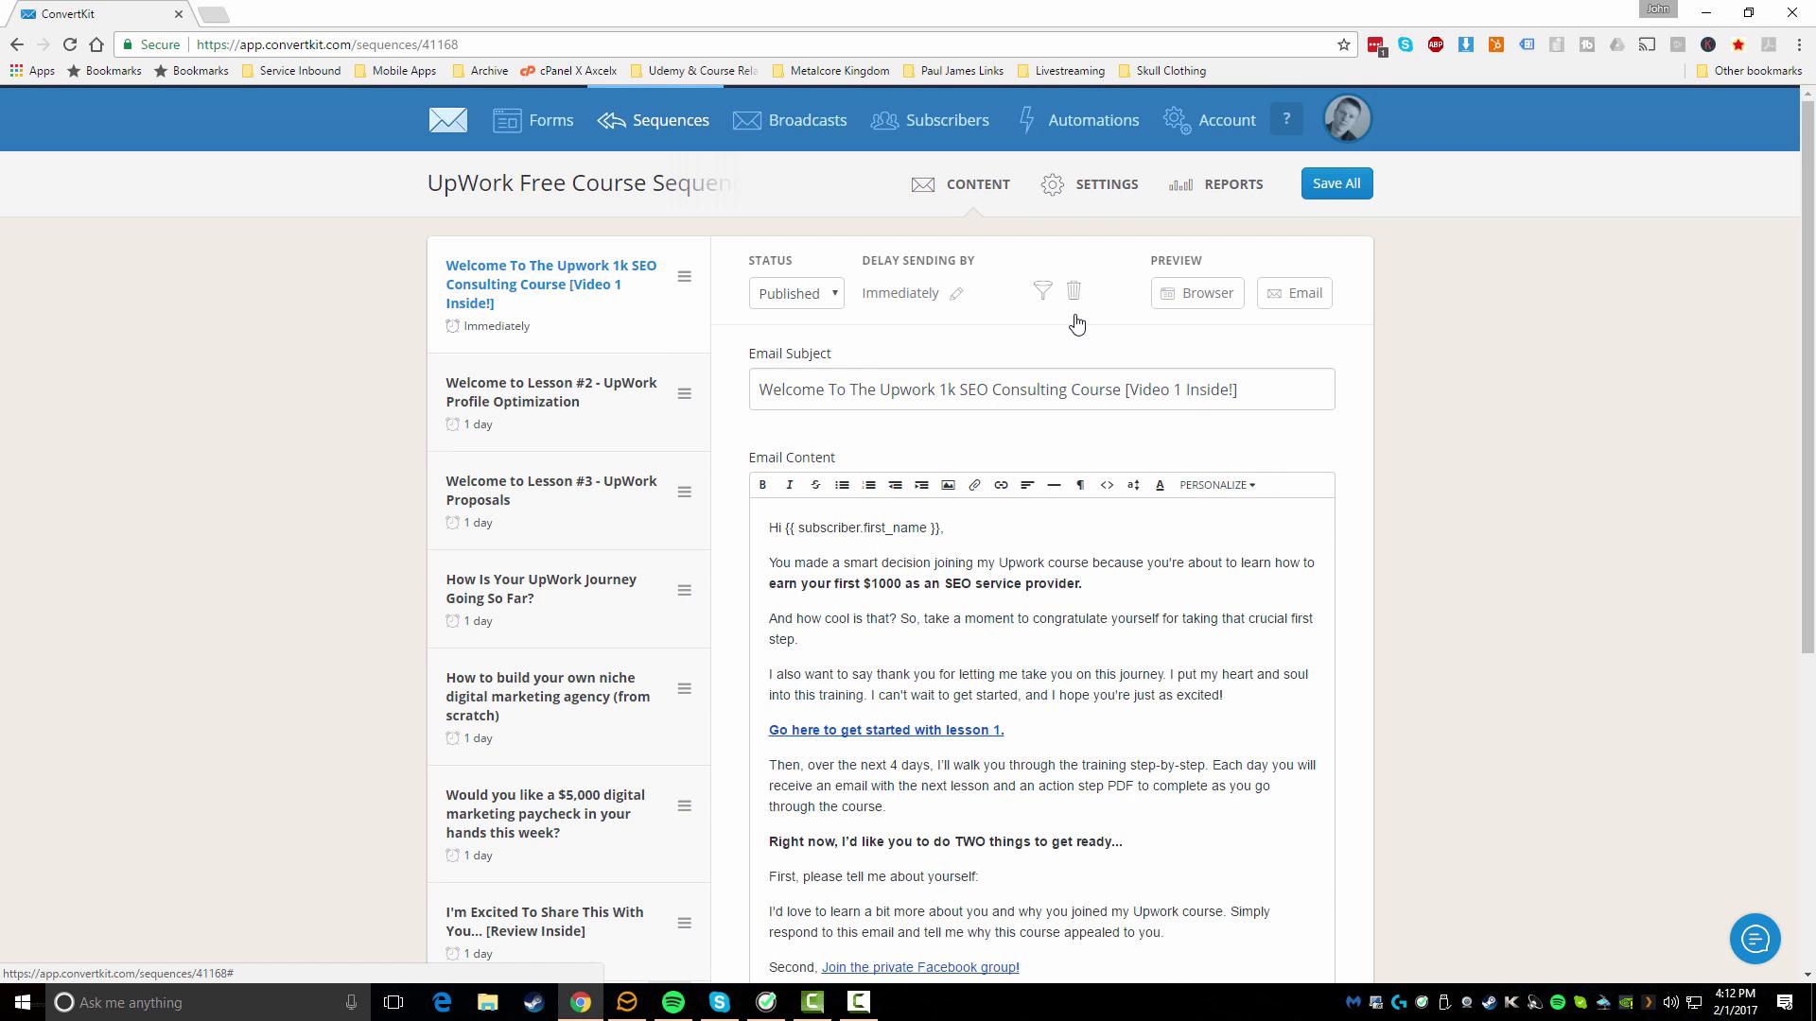
- Inspect the welcome email's sending delay options, keeping the unit at Days, and close the delay settings
left_click(955, 301)
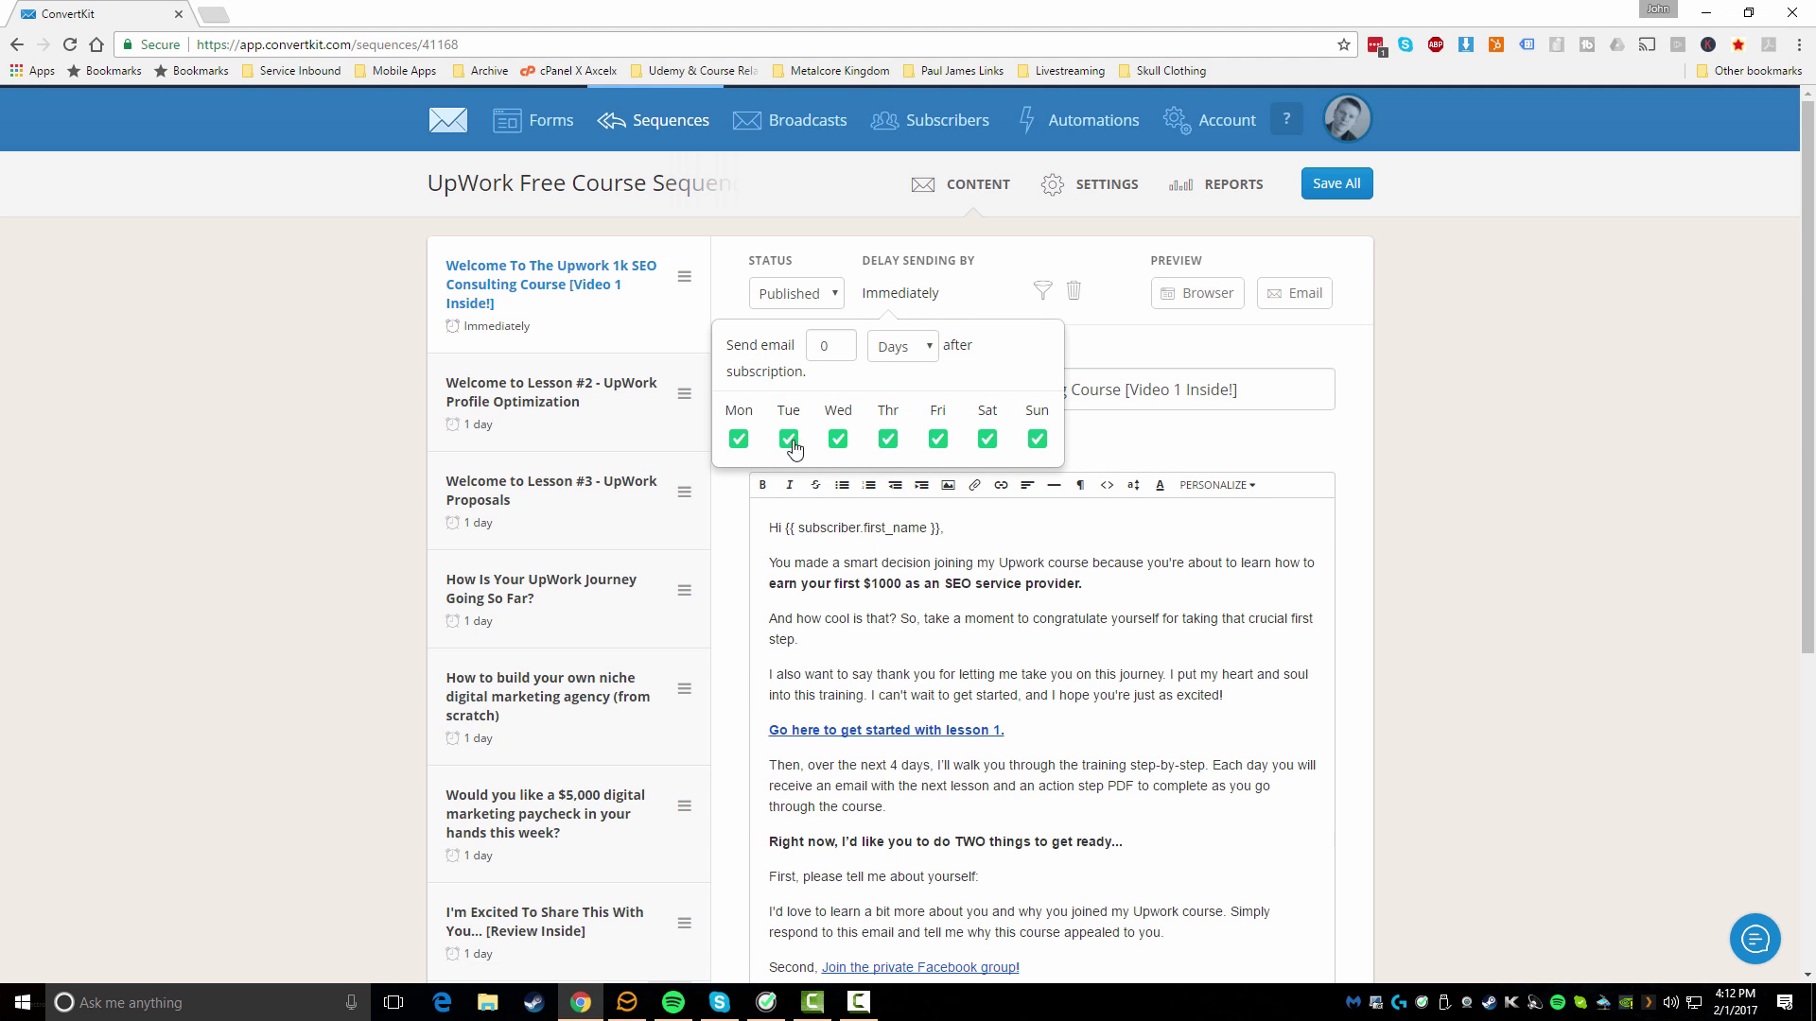
left_click(918, 350)
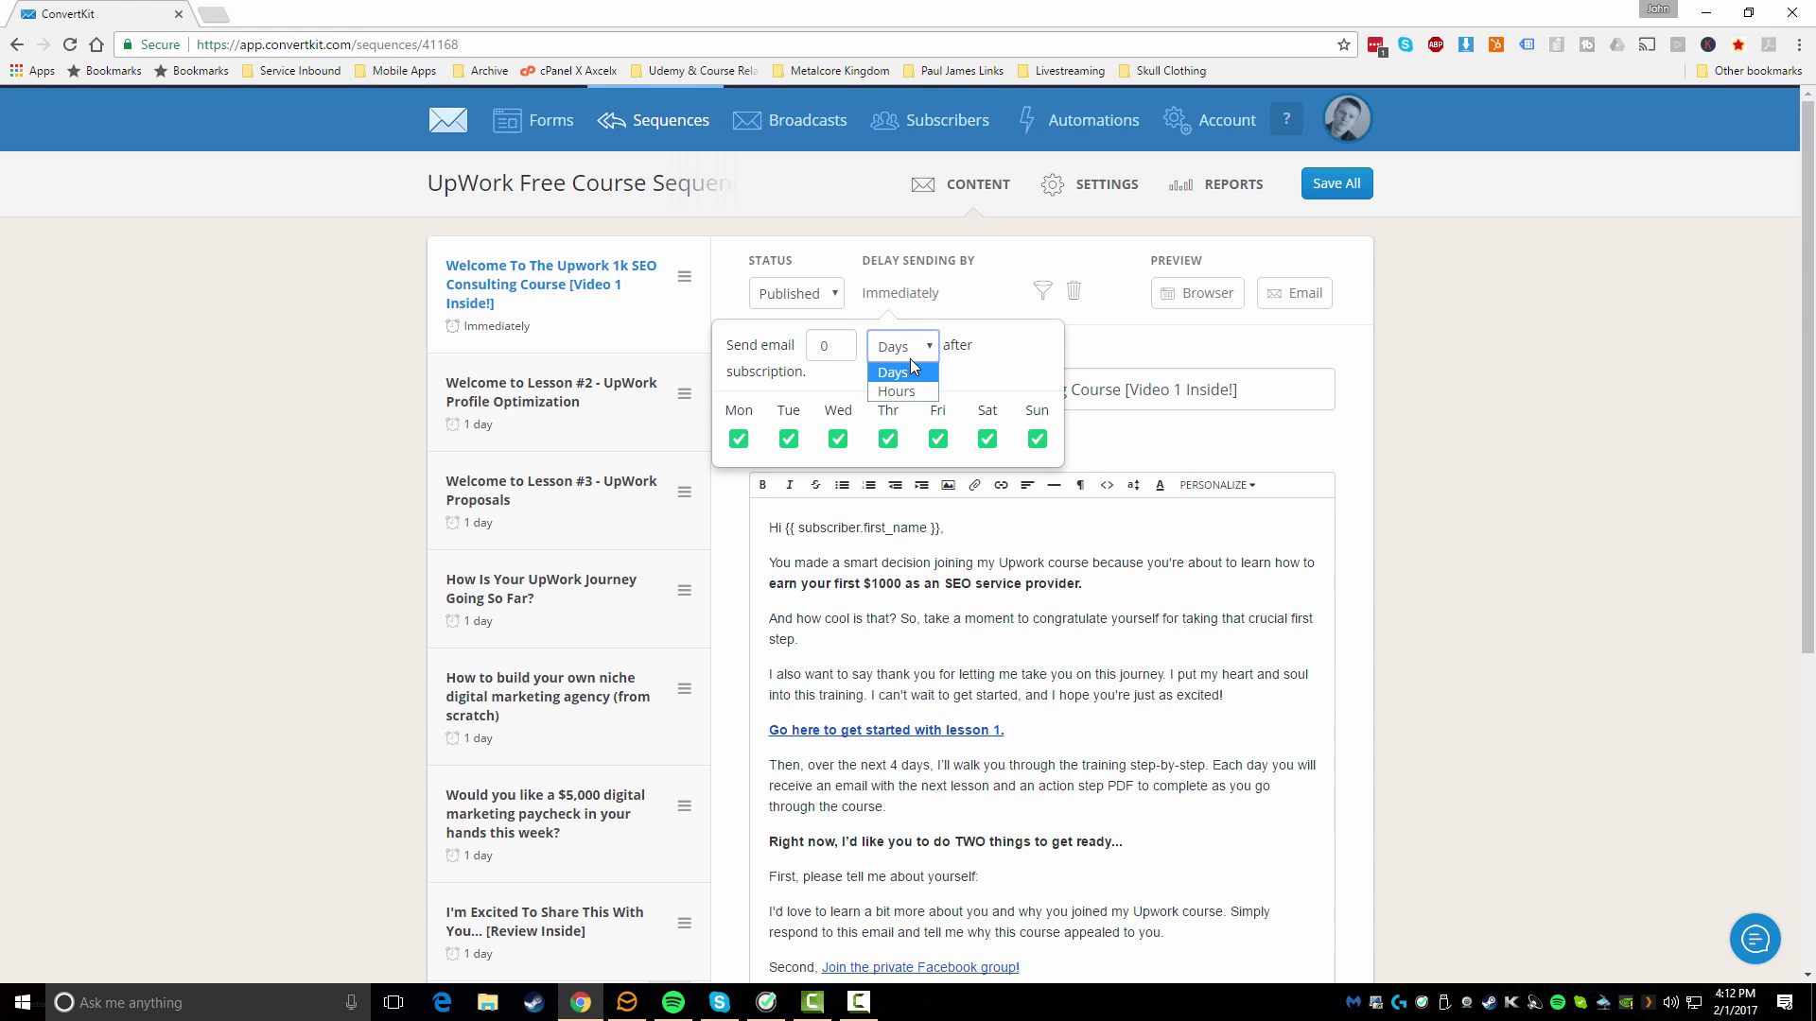
left_click(903, 369)
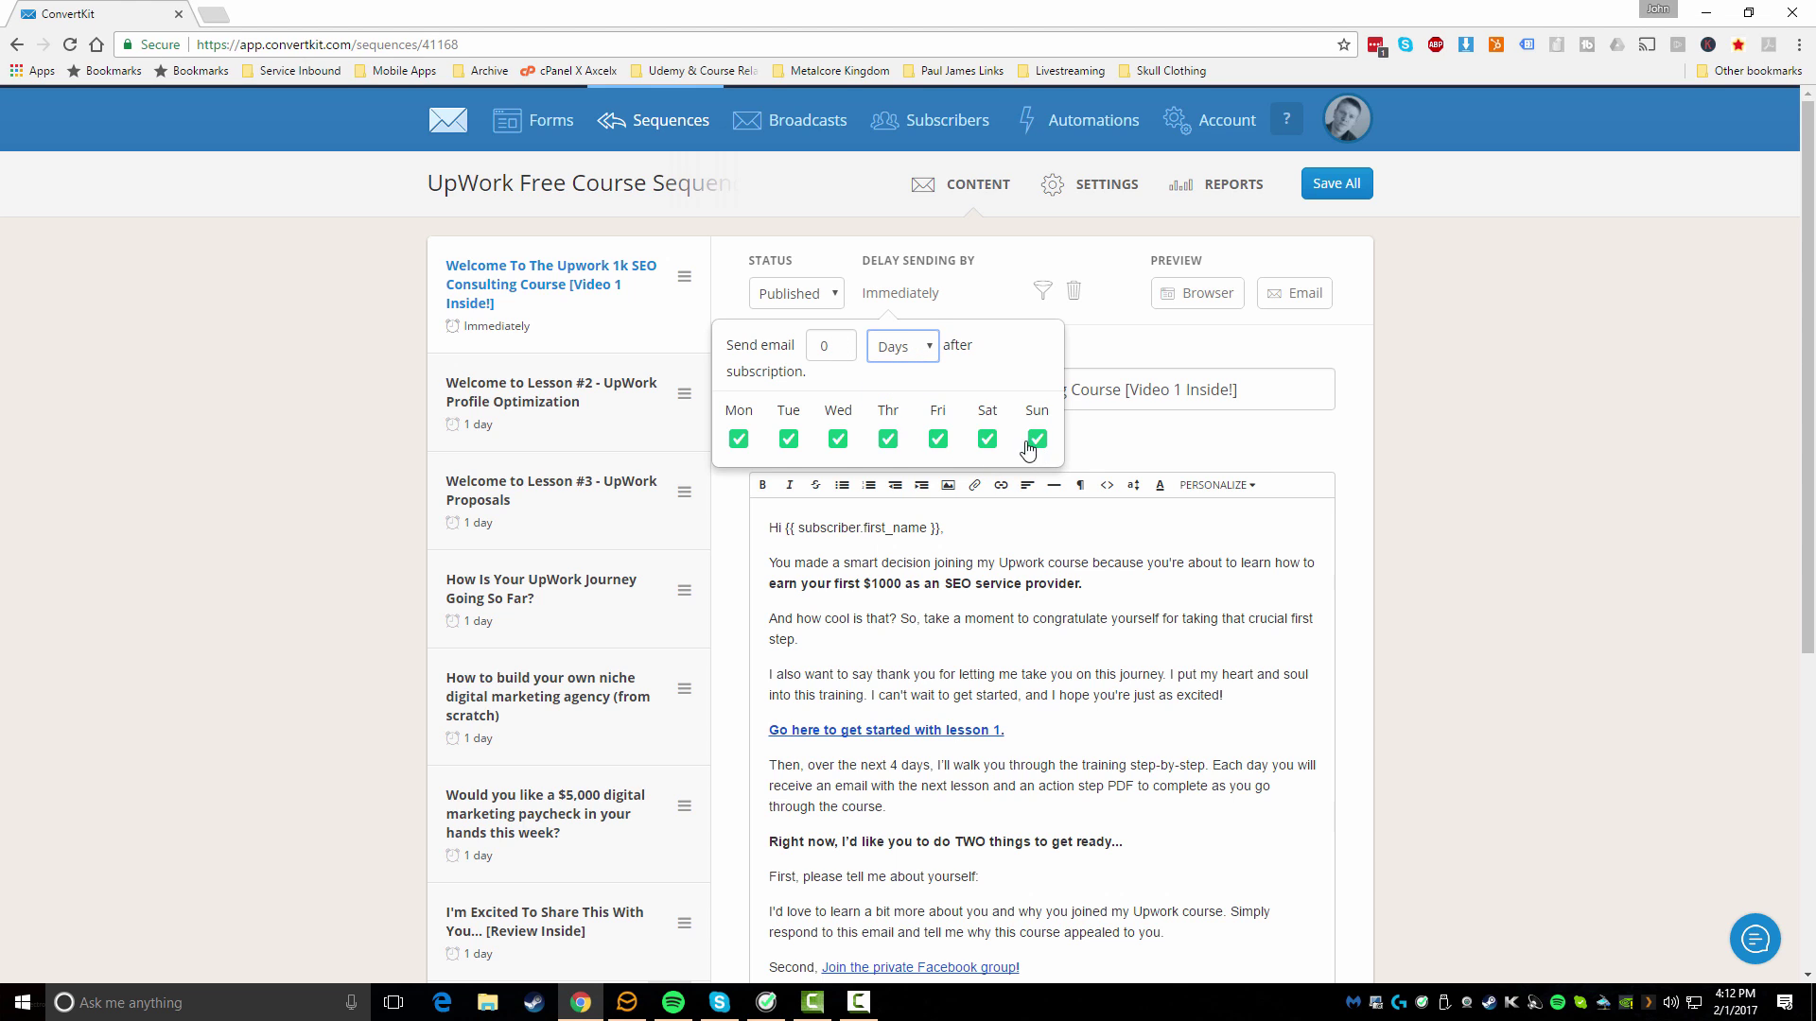
left_click(1518, 494)
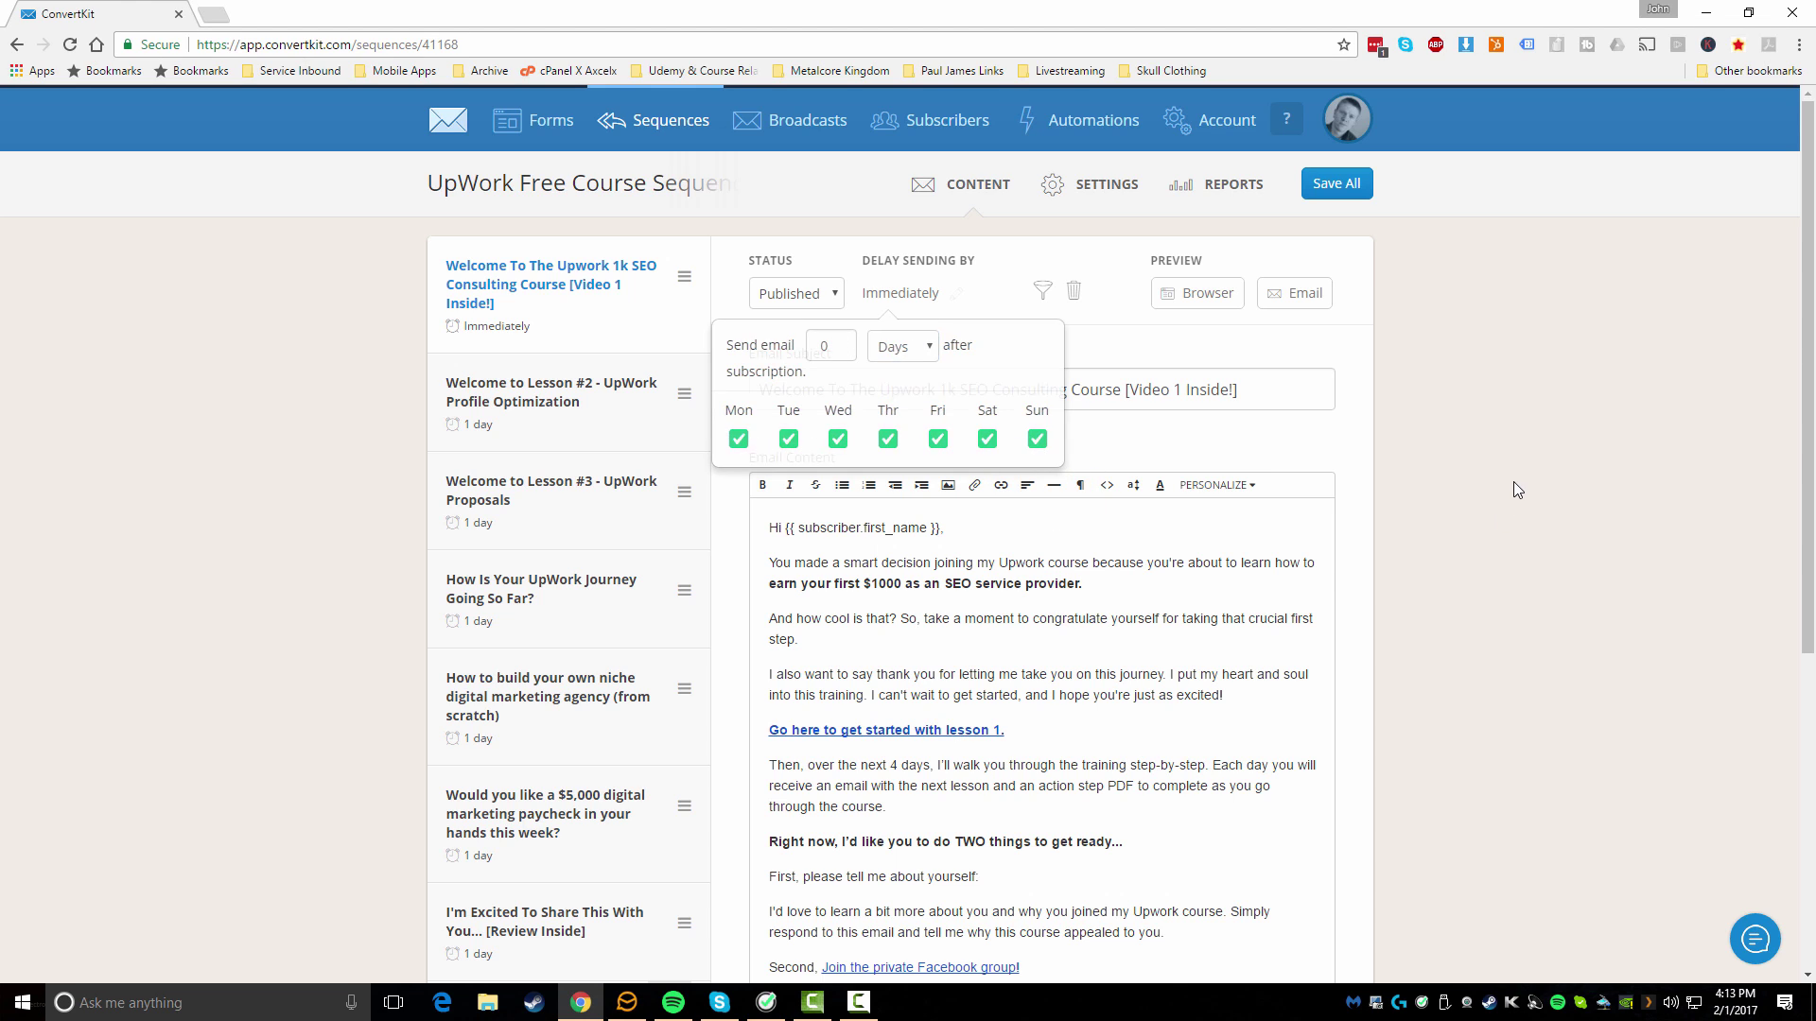
- Open the UpWork Free Course Sequence's reports and review the open rates of its emails
left_click(1201, 186)
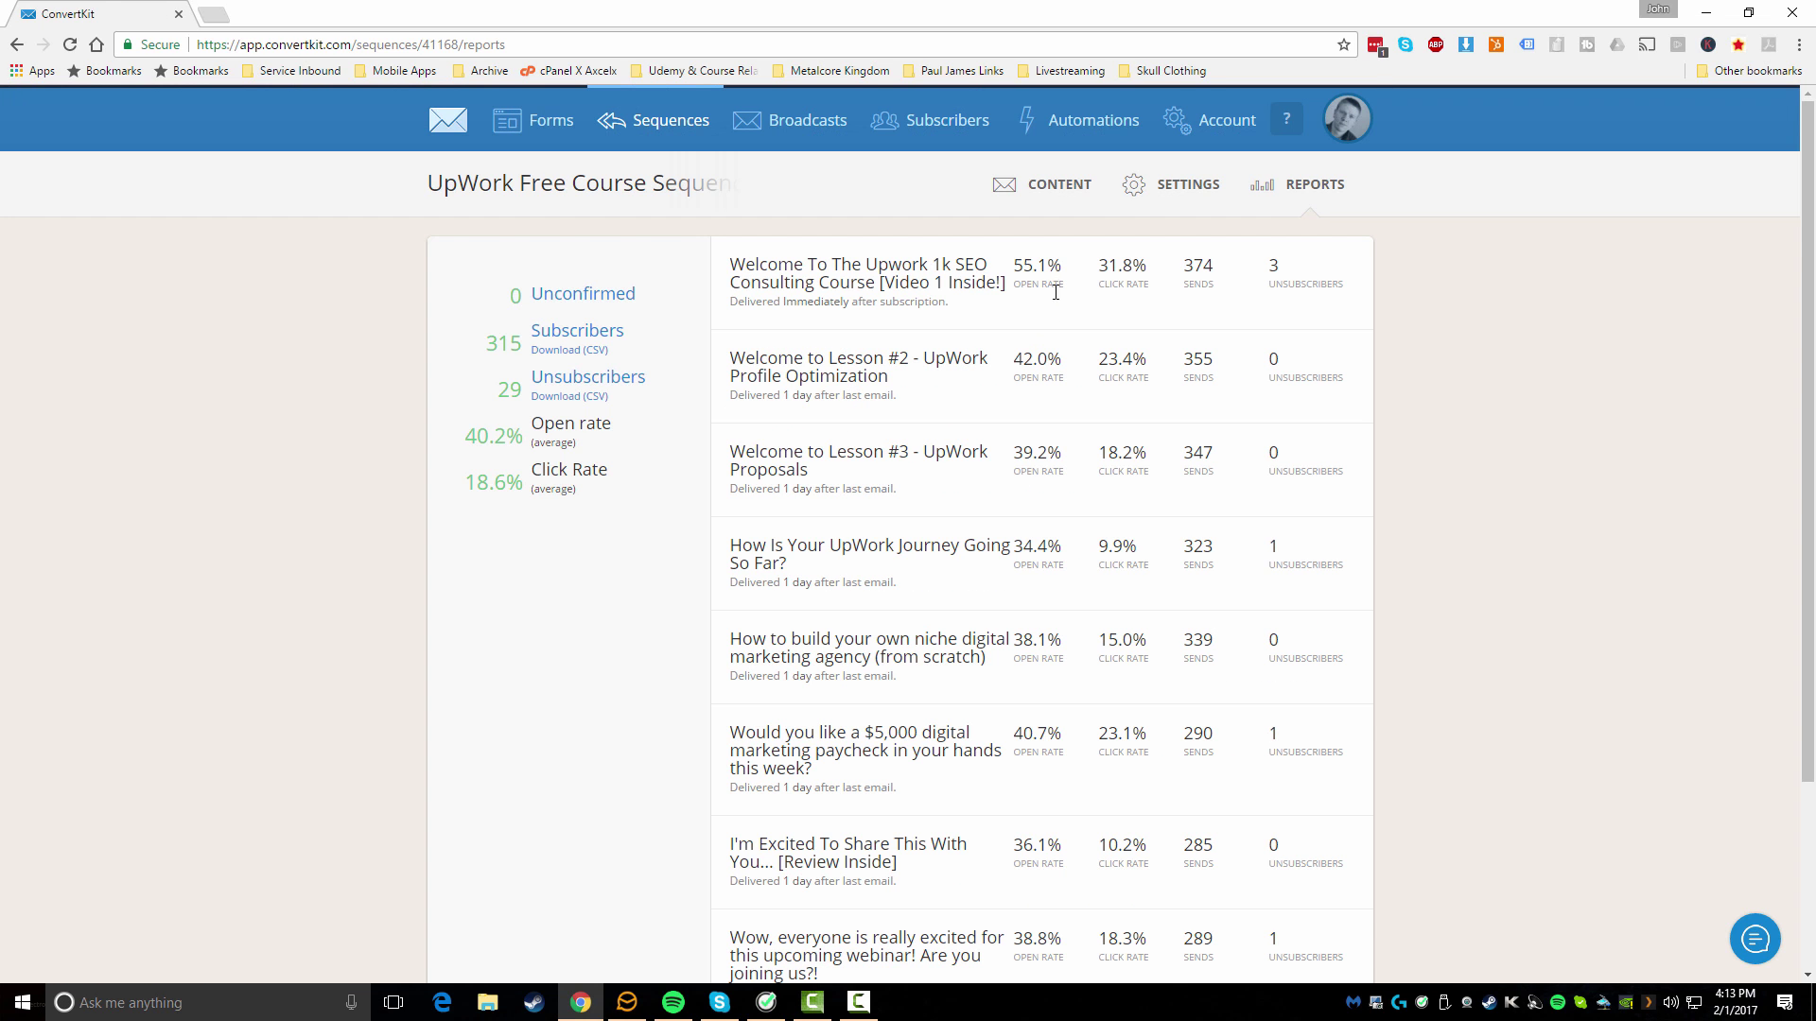
left_click_drag(1018, 268, 1063, 266)
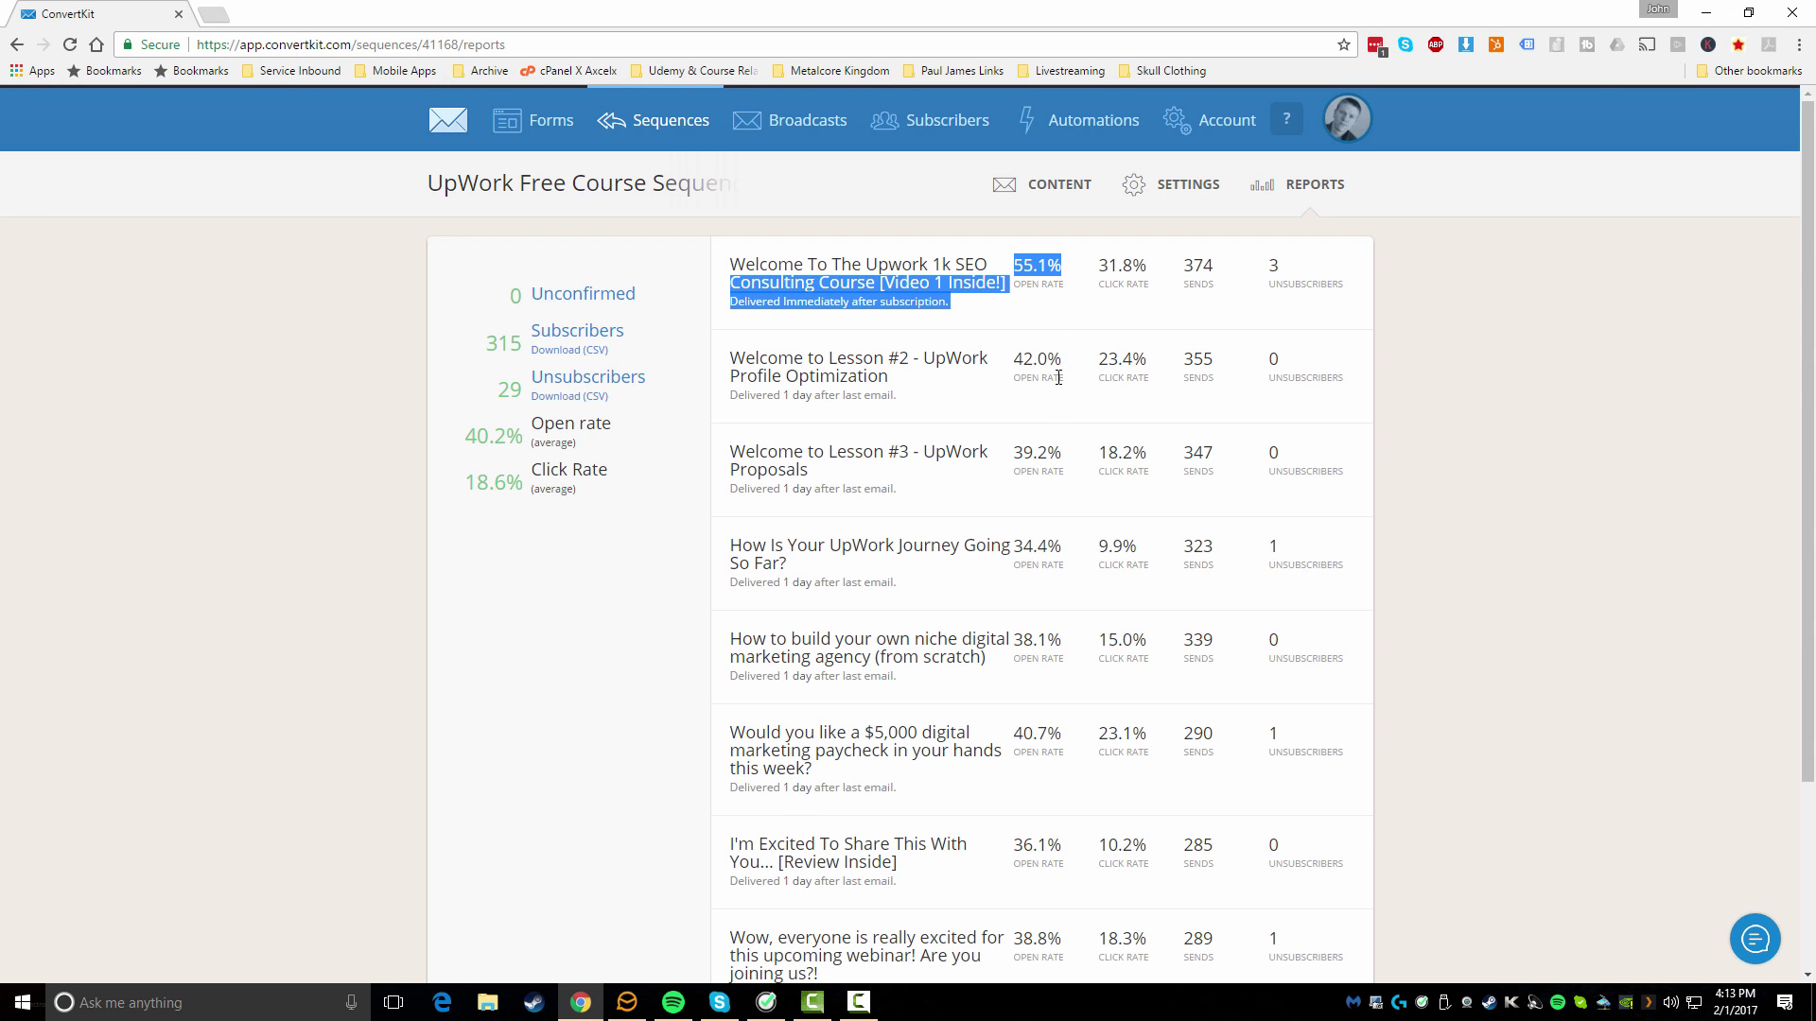
scroll(1046, 649, "down", 3)
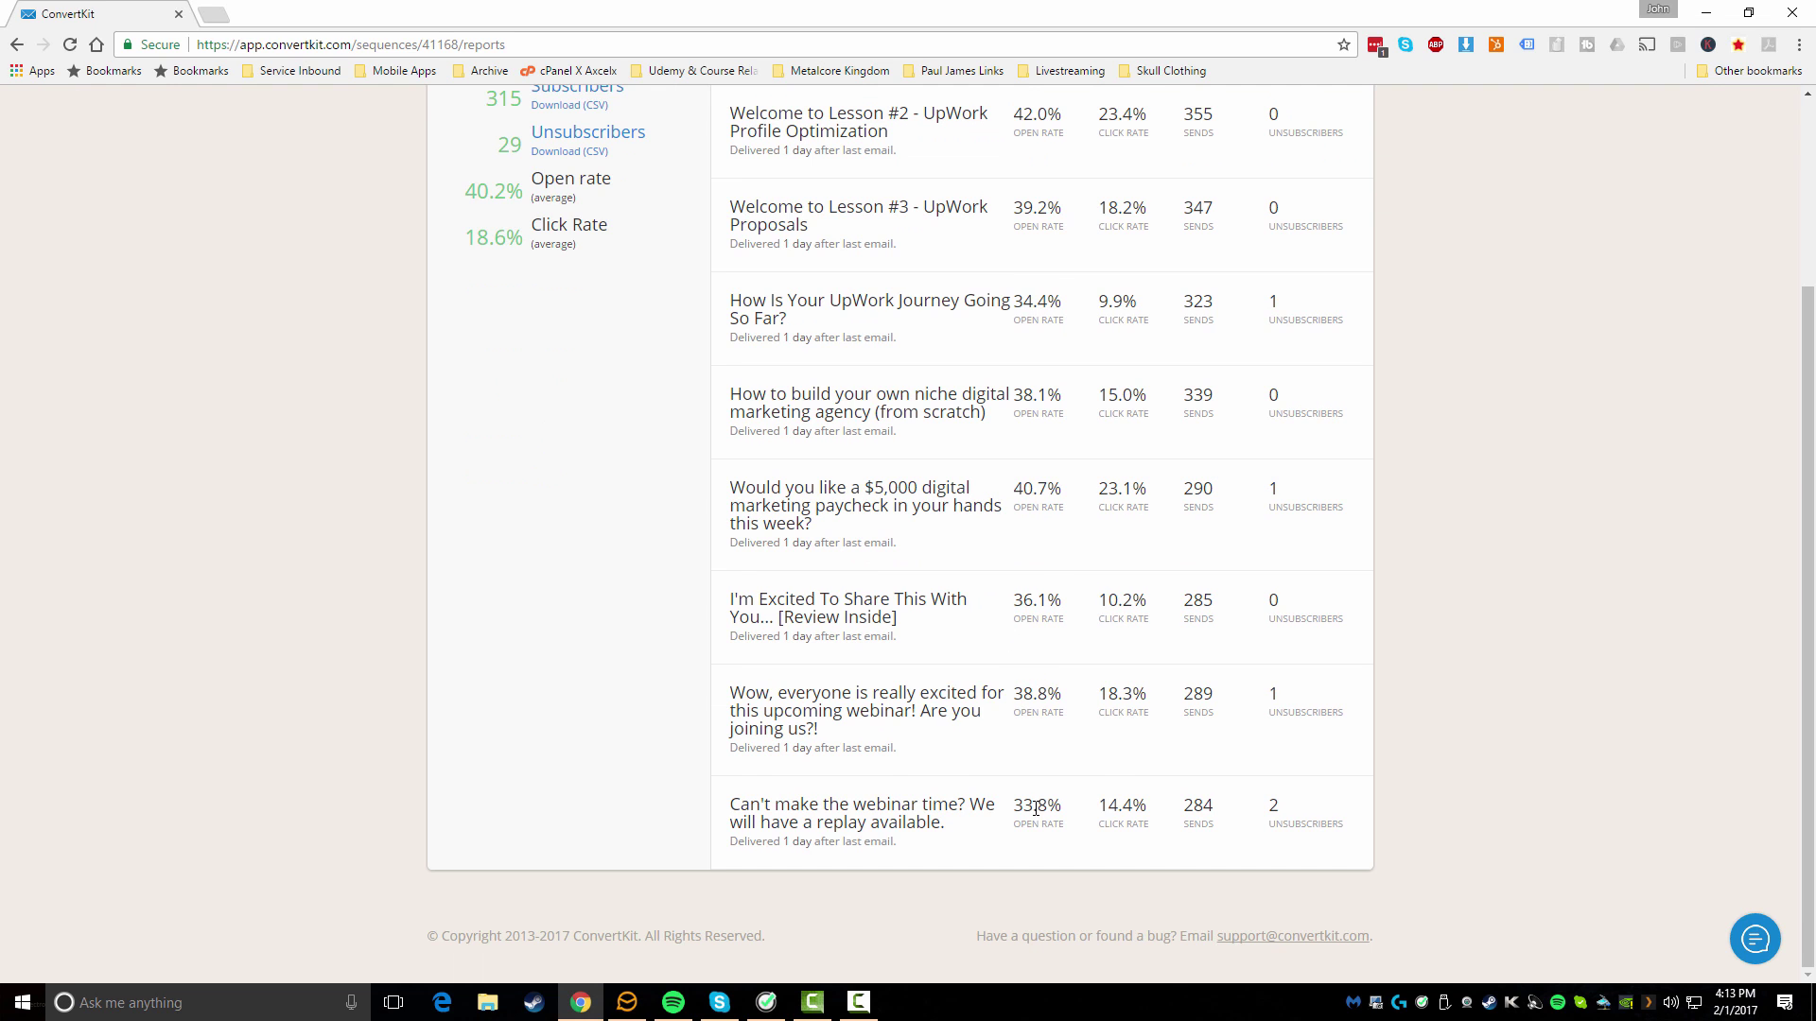
- Compare the open rates and click rates of the emails listed in the UpWork Free Course Sequence report
scroll(1035, 809, "up", 1)
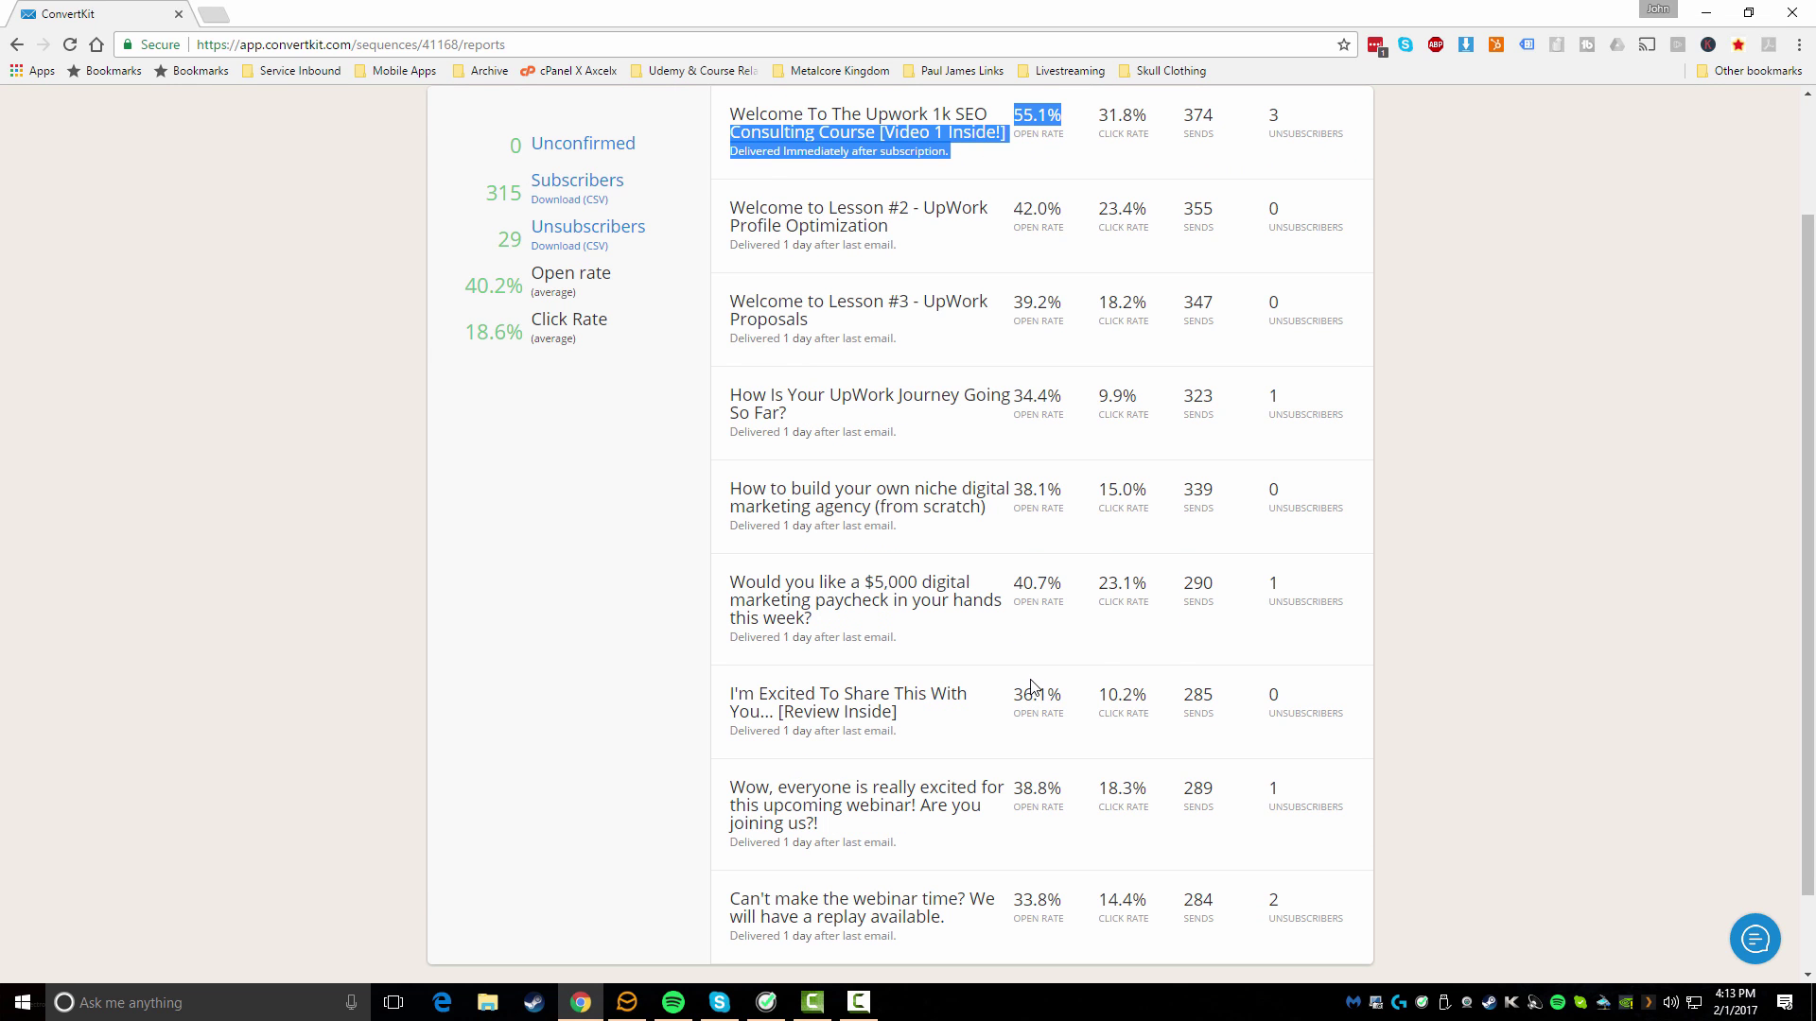
scroll(1032, 684, "up", 1)
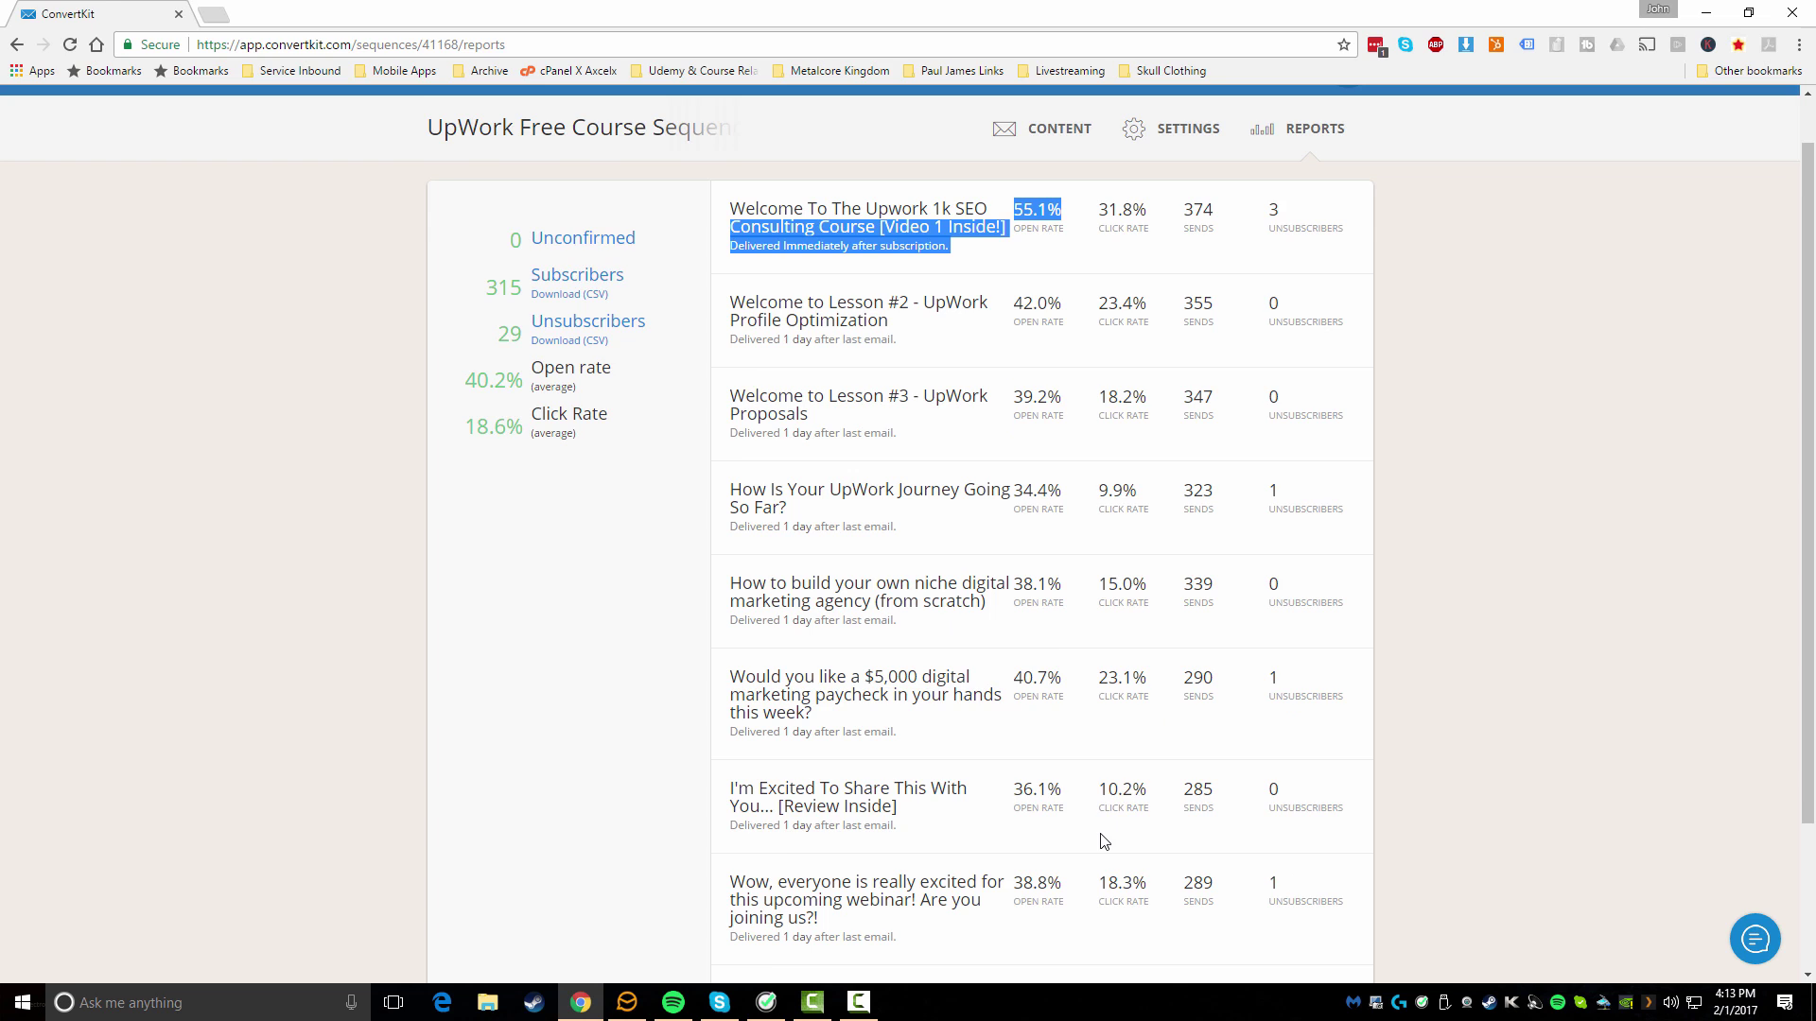
scroll(1105, 841, "up", 1)
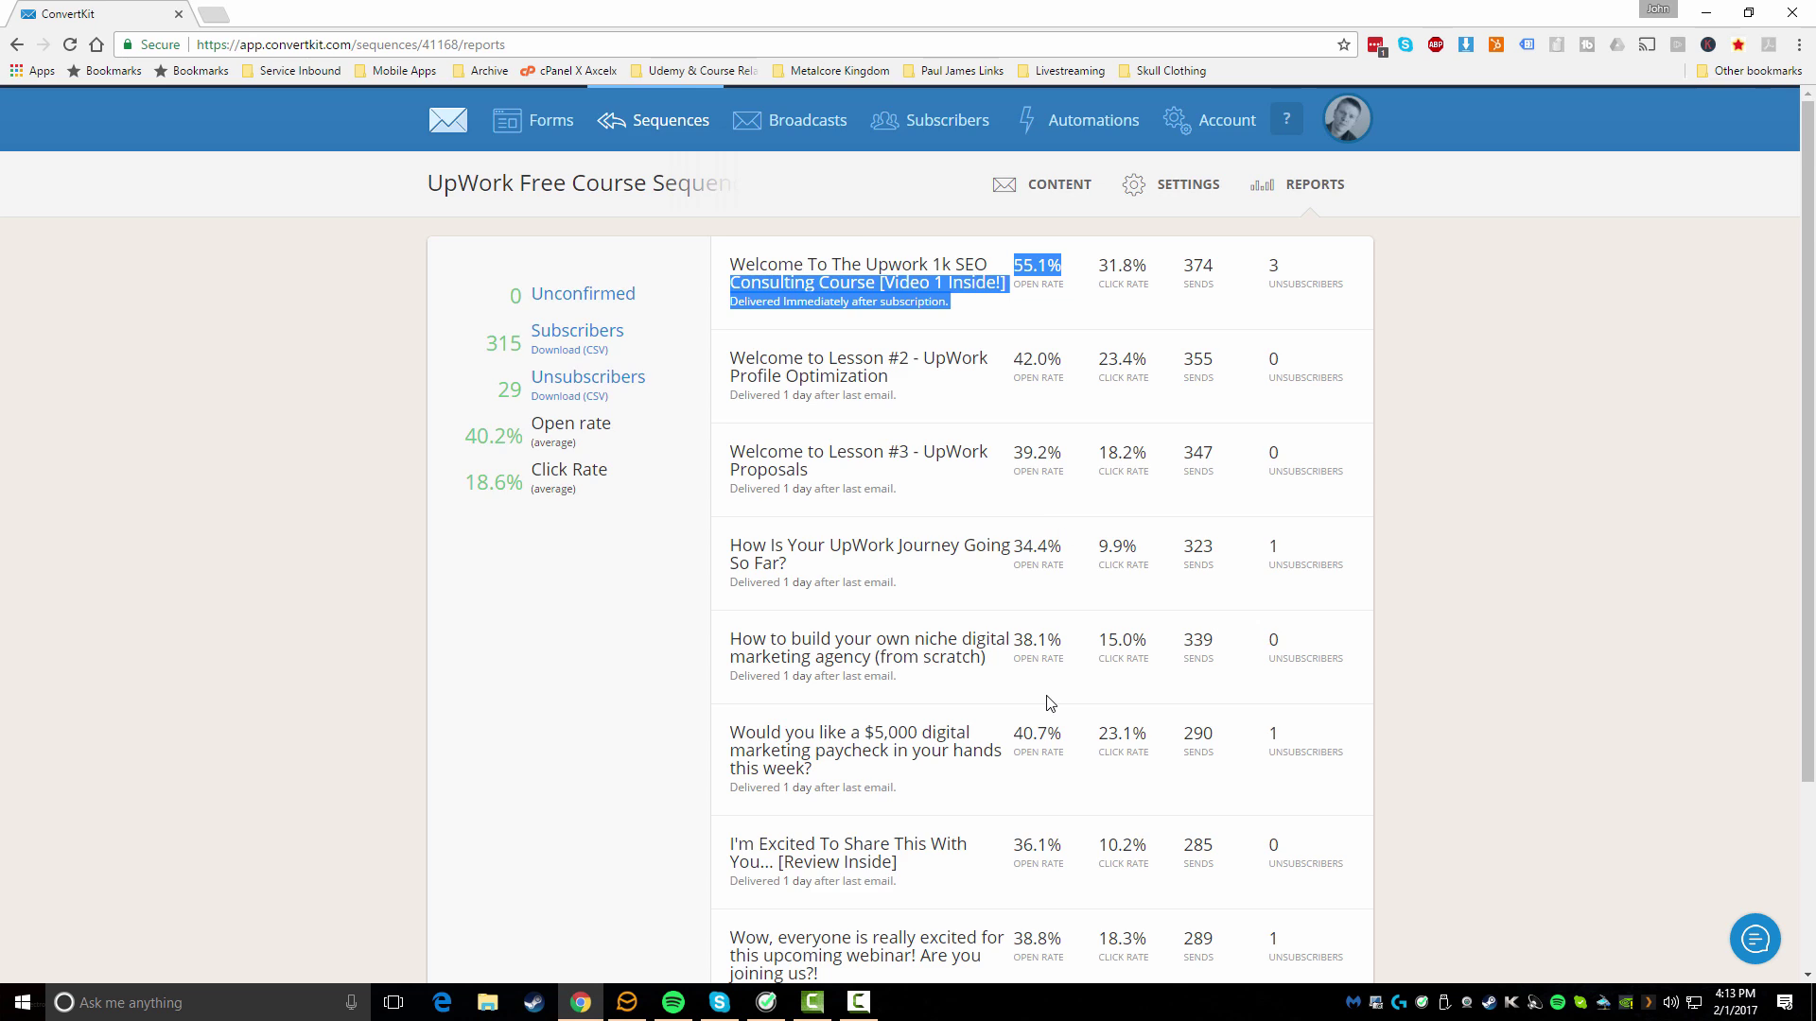
scroll(1047, 700, "down", 2)
scroll(1048, 700, "up", 1)
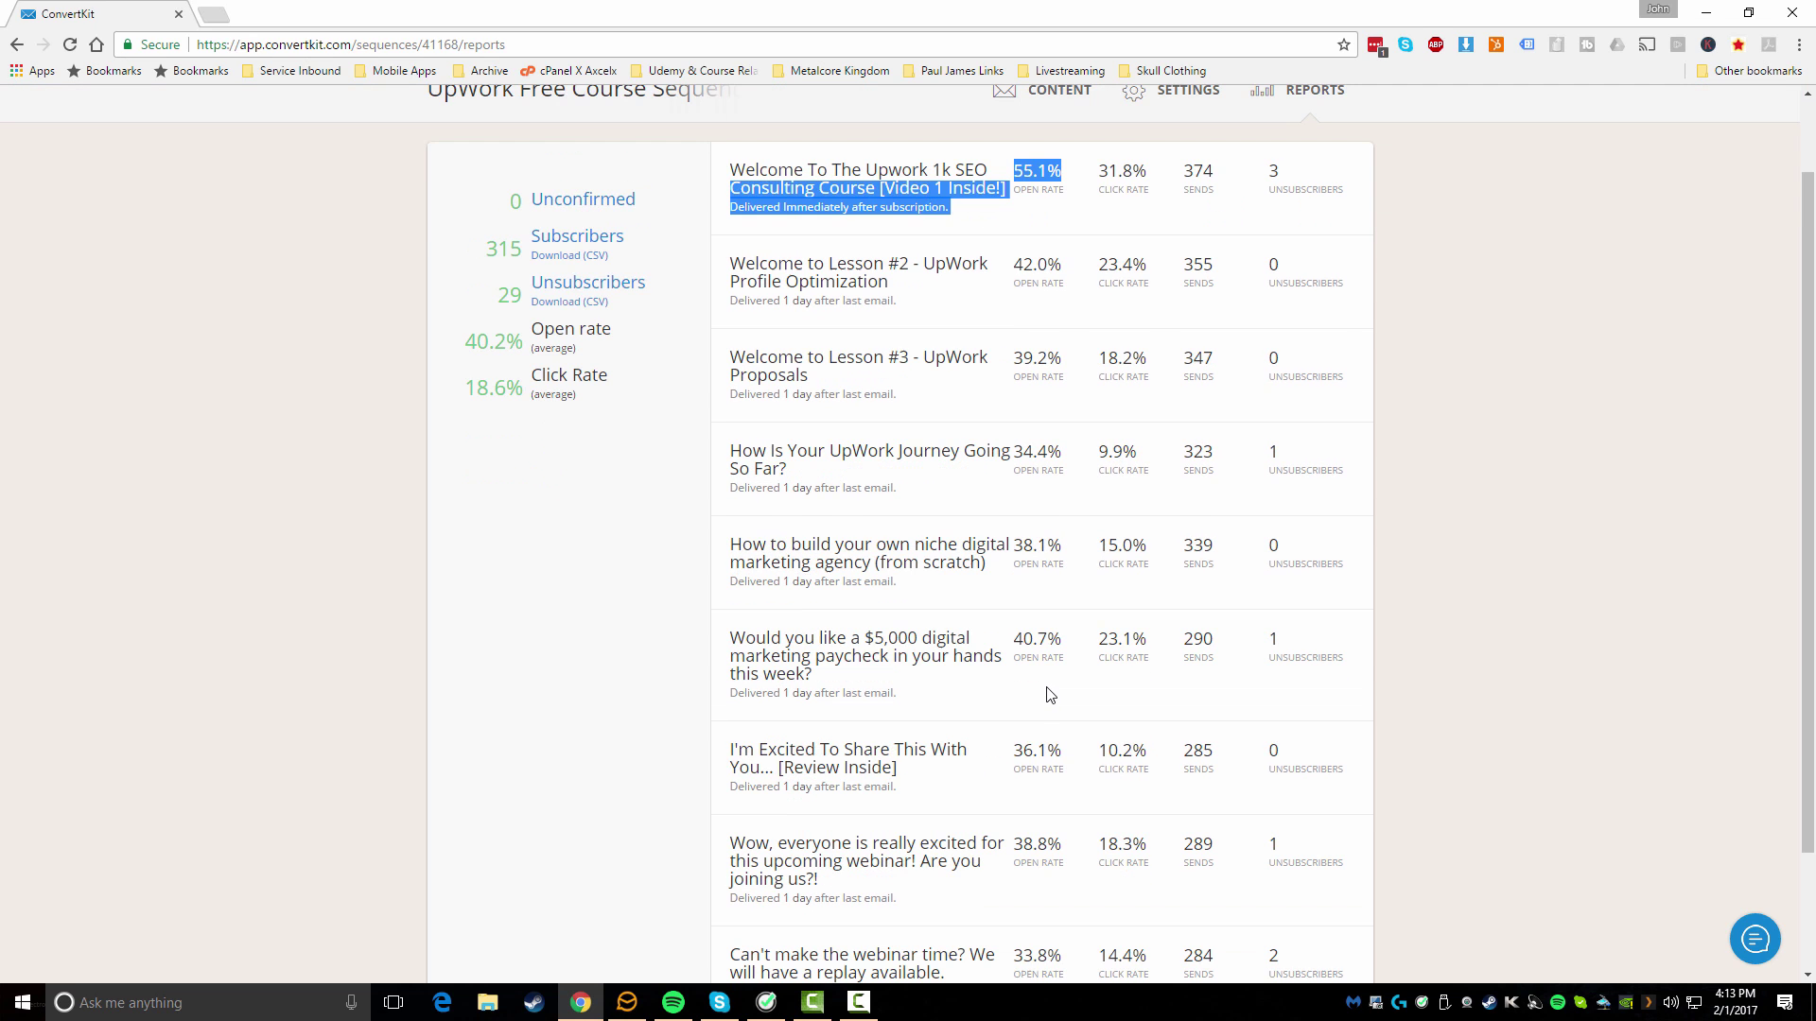
scroll(1048, 696, "up", 1)
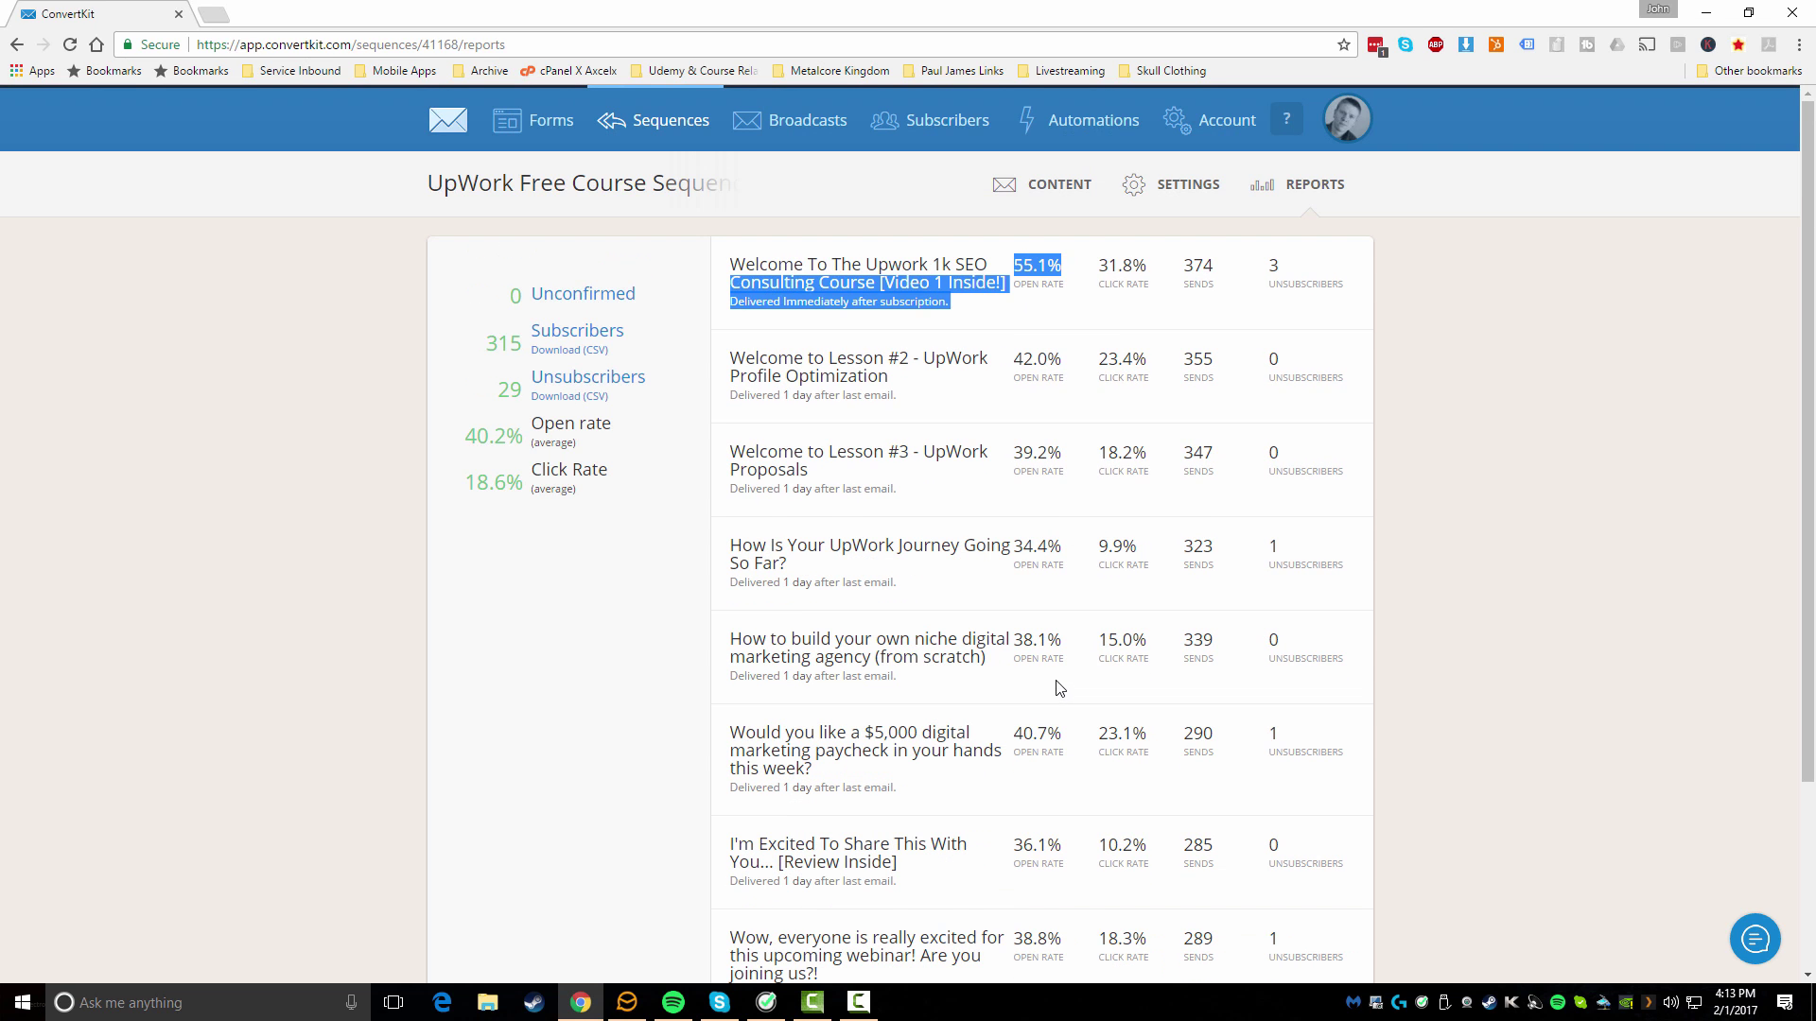
- Review the broadcasts and their statistics in the All Broadcasts list, and return to the Forms dashboard
left_click(785, 136)
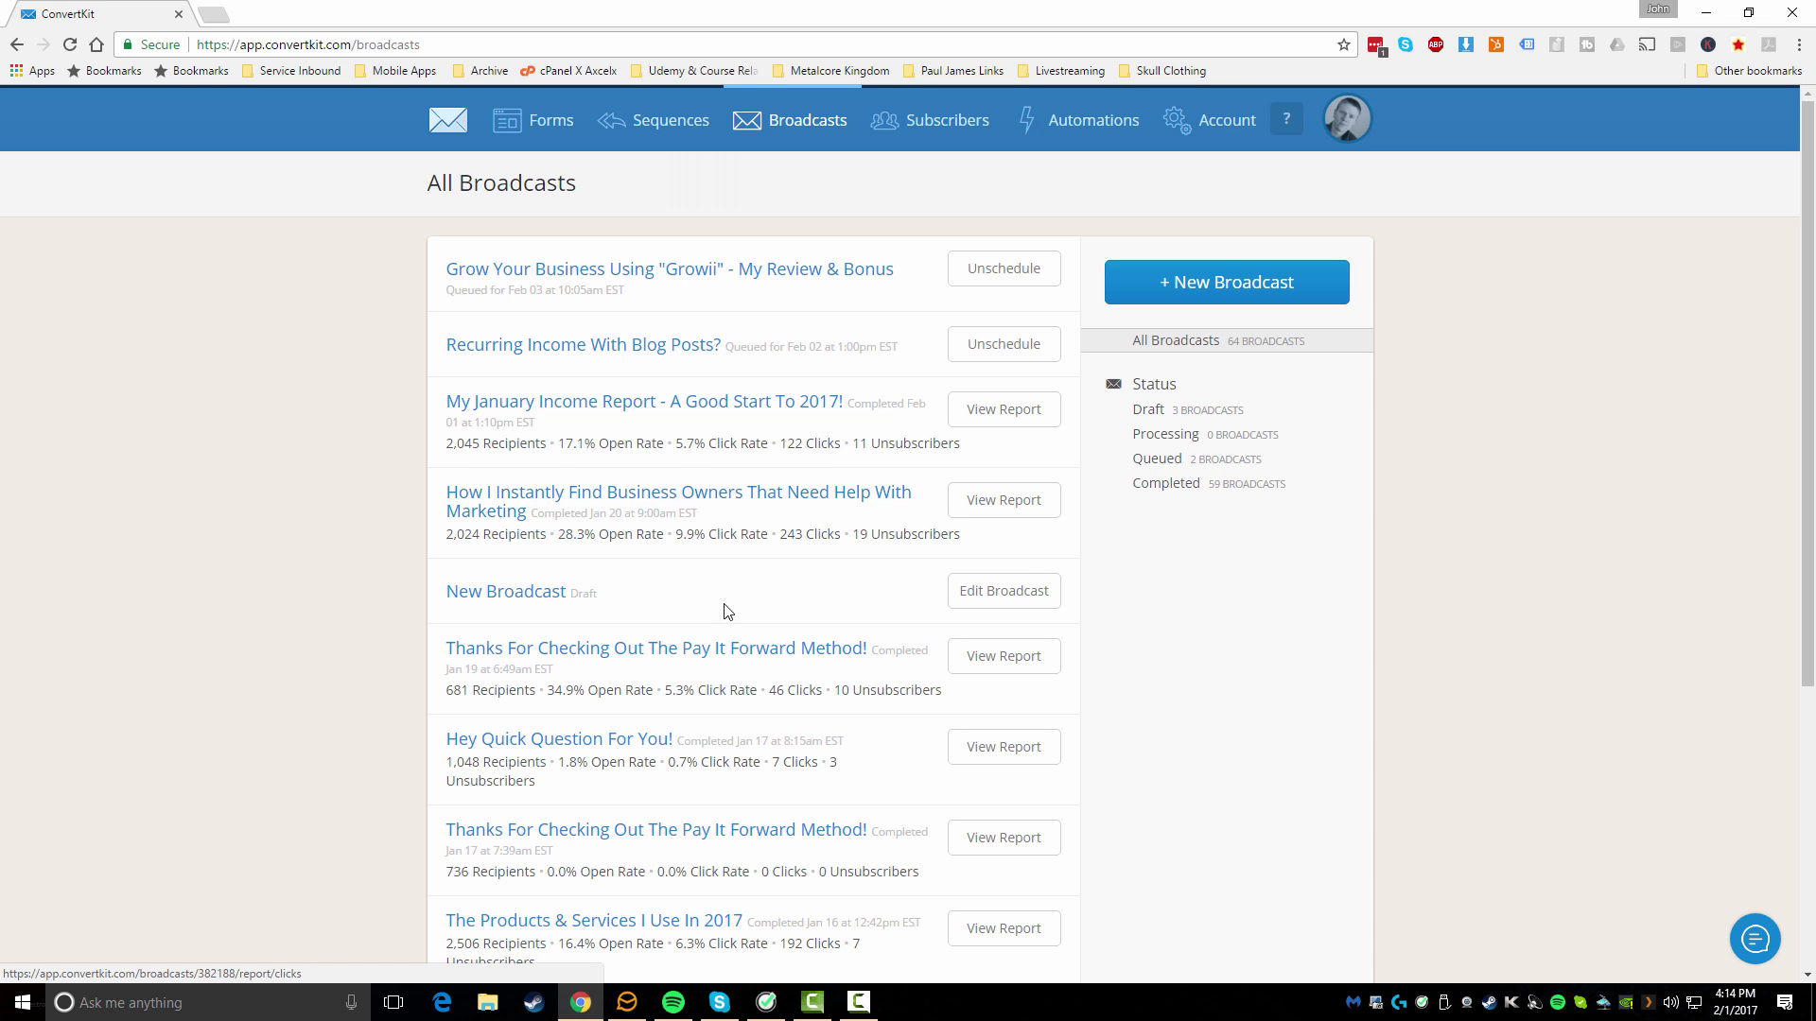
scroll(574, 709, "down", 2)
scroll(575, 709, "down", 3)
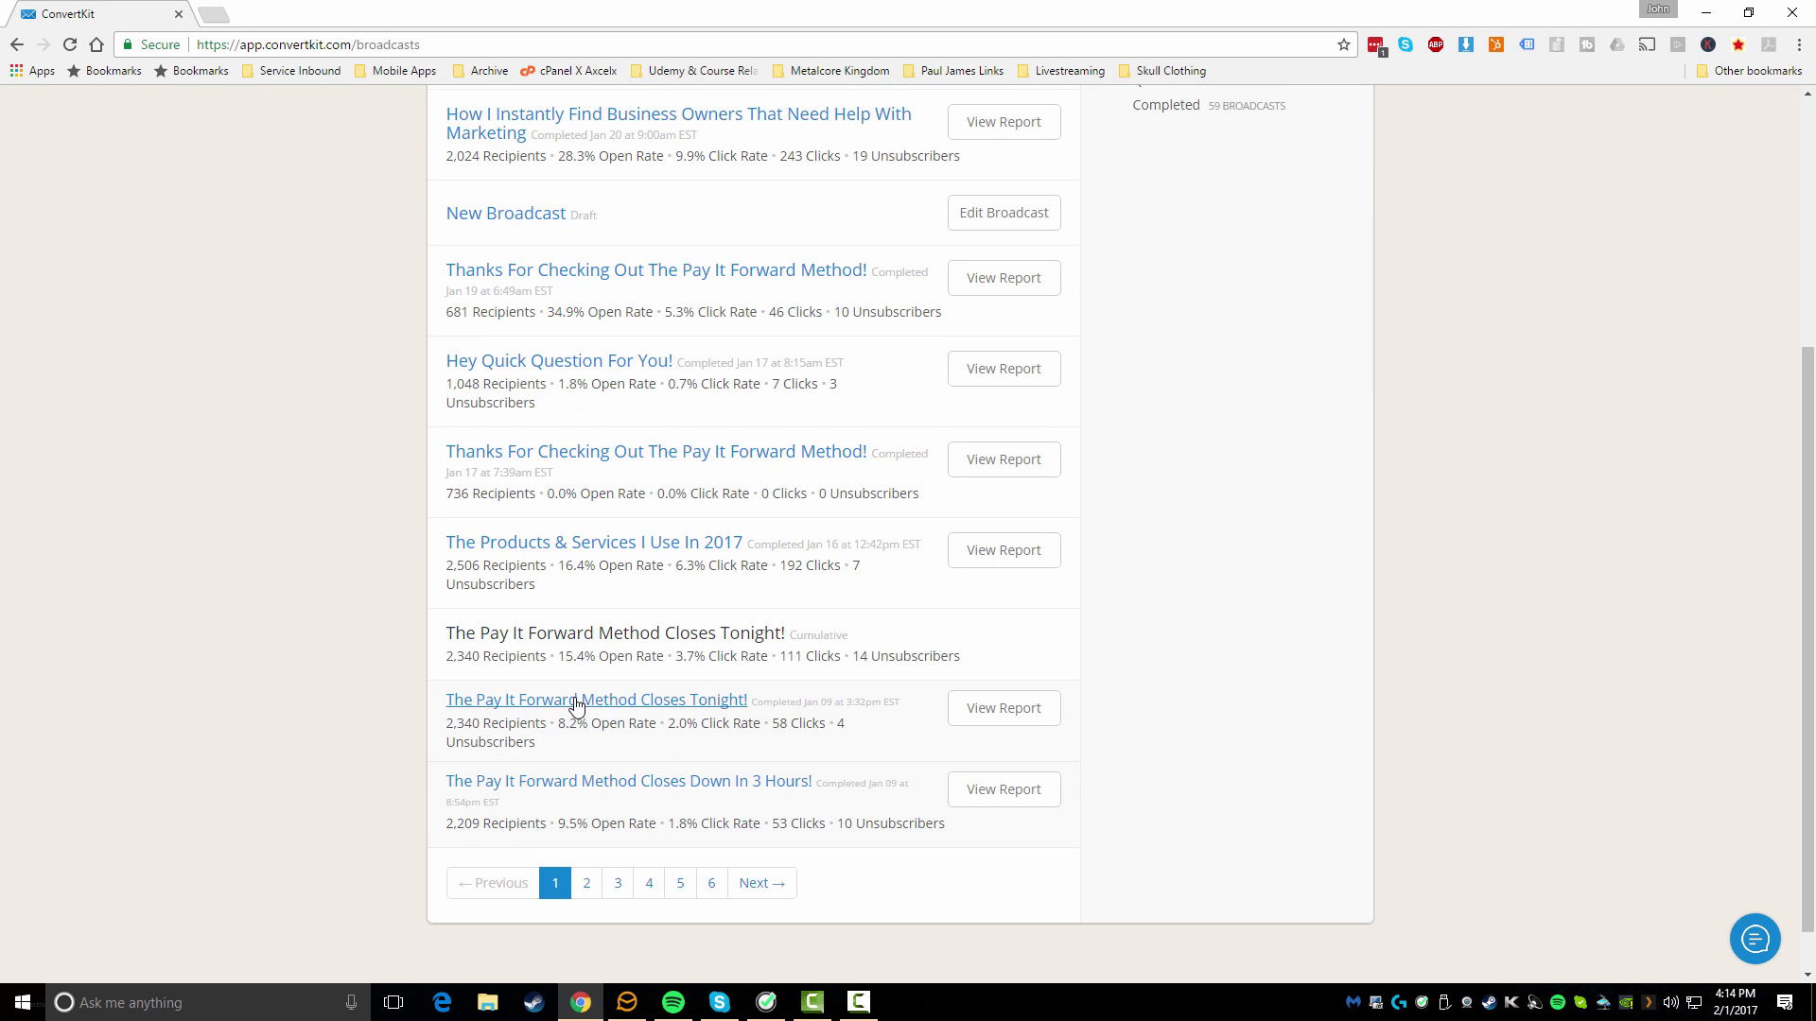
scroll(586, 790, "up", 5)
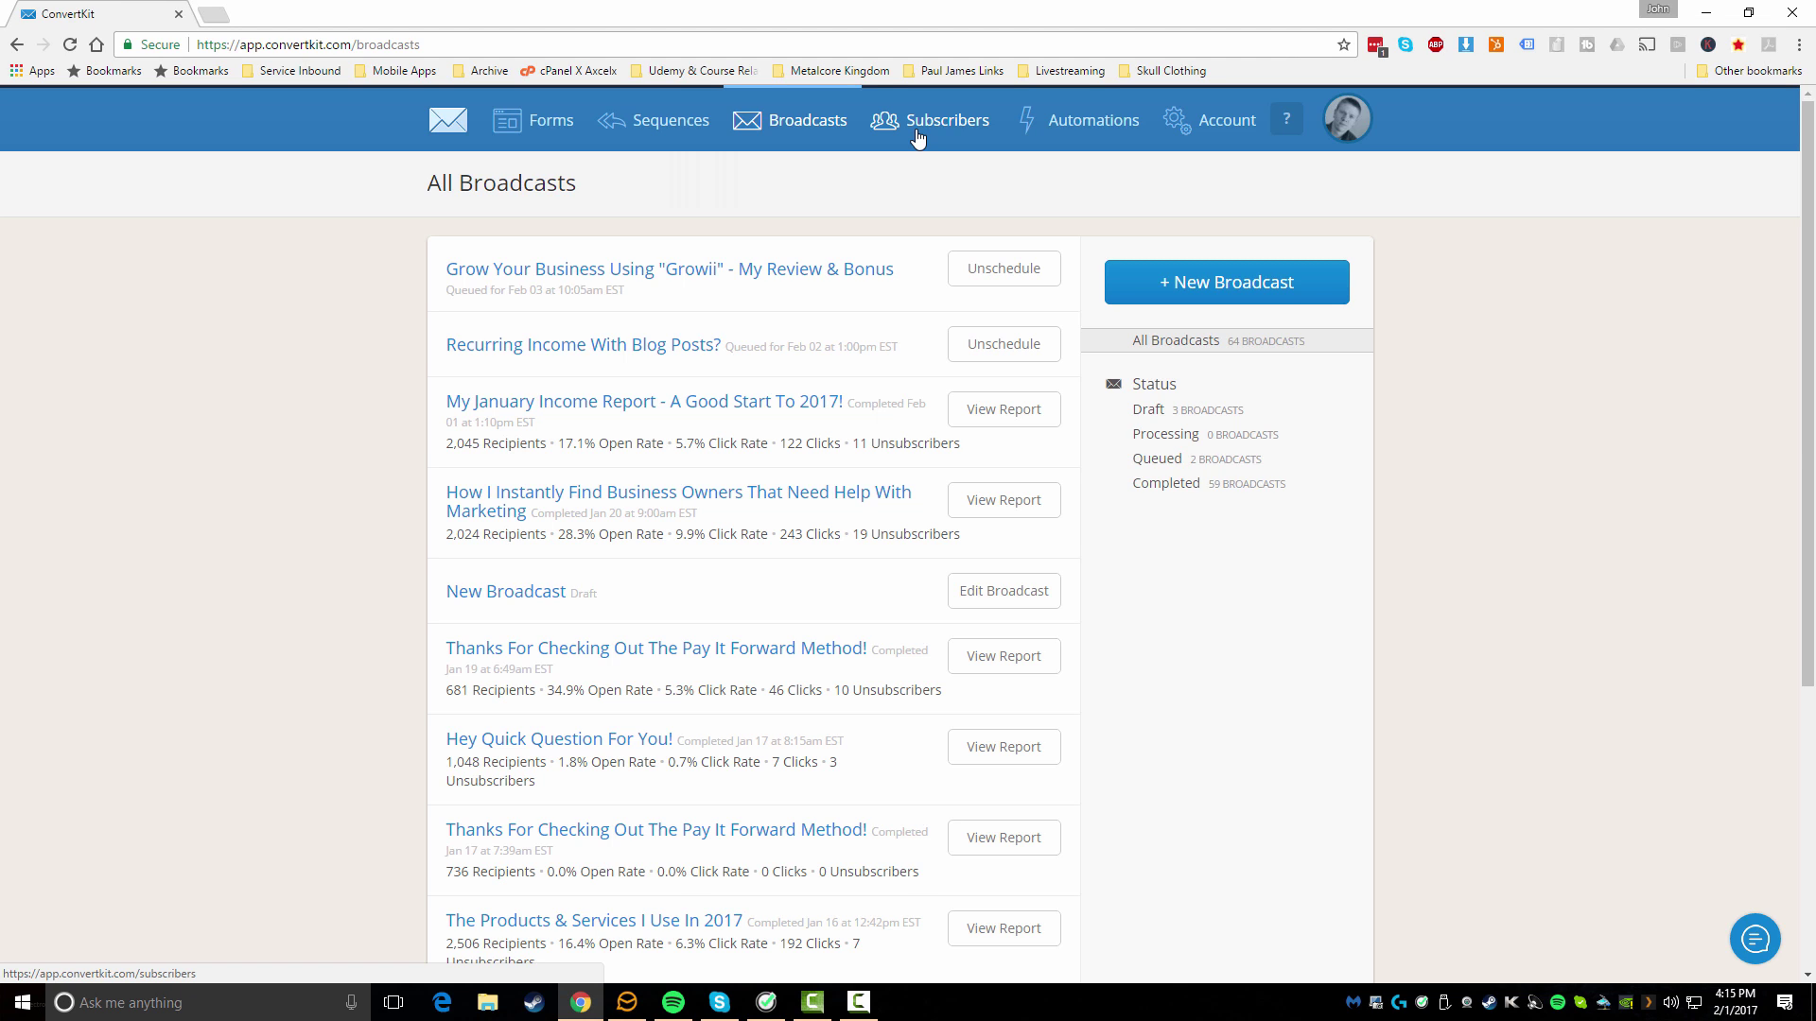
left_click(535, 121)
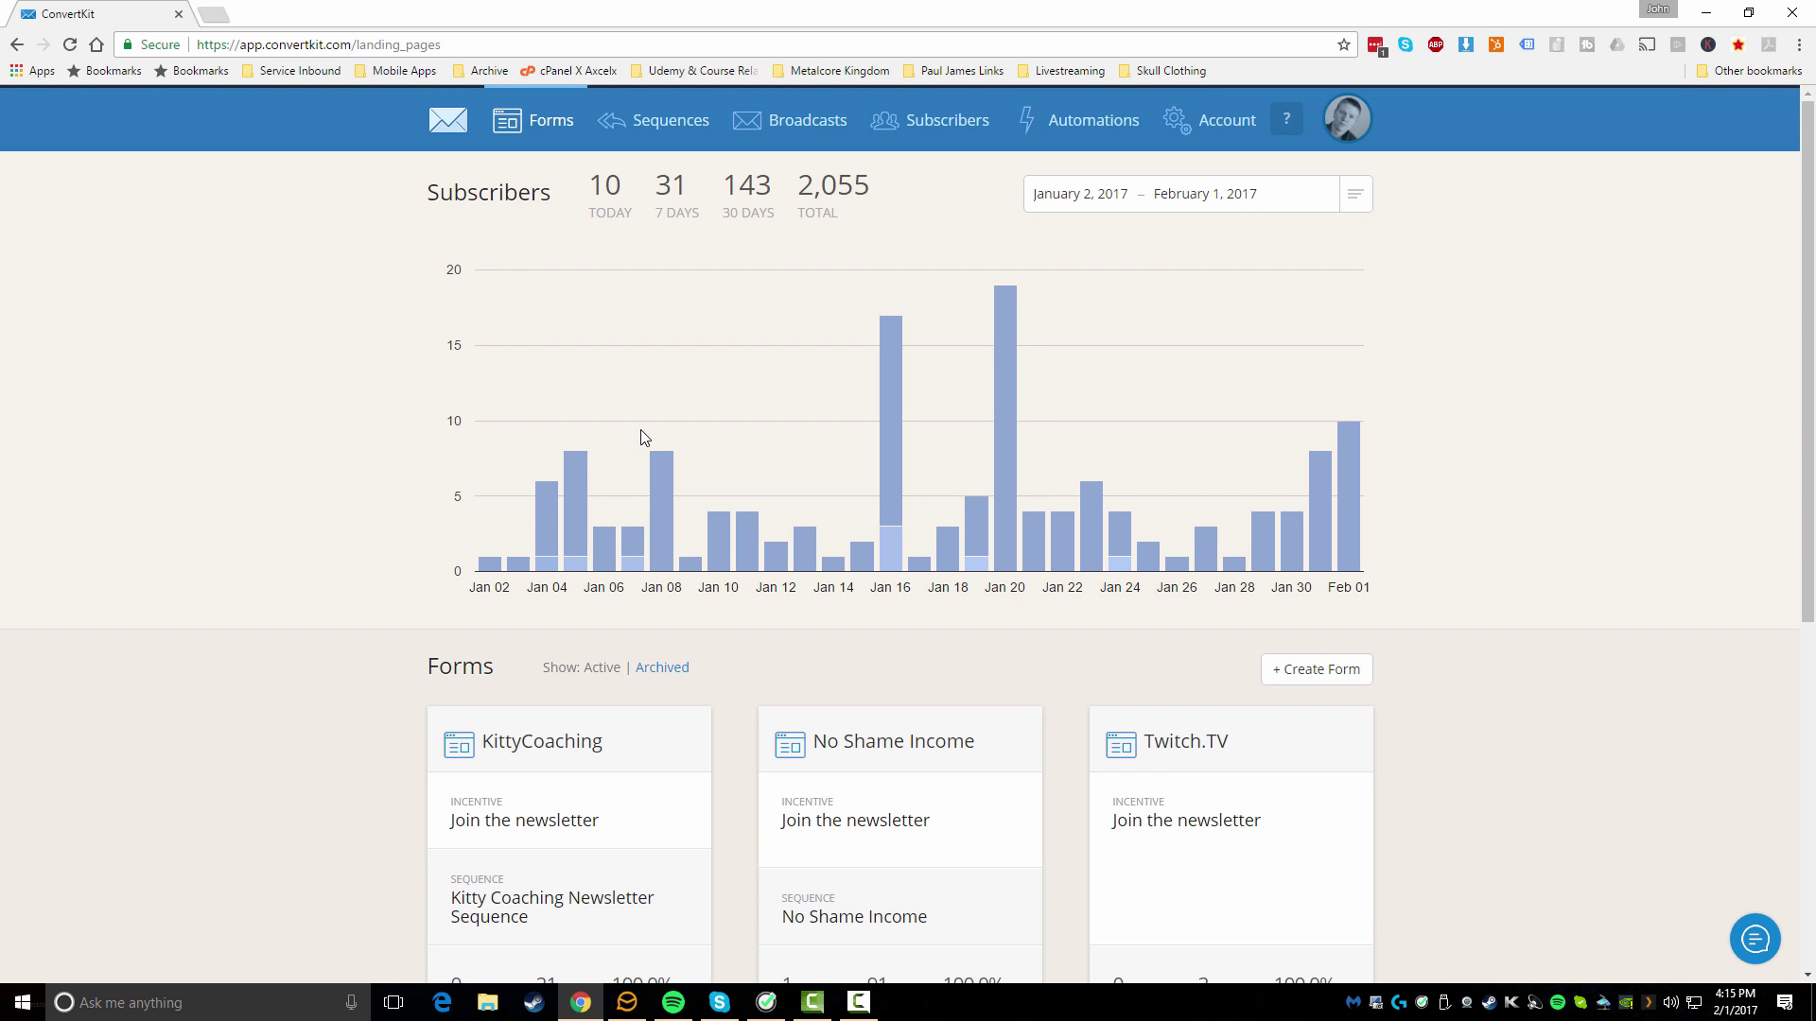
- Open the 6 Figure Case Study link-click automation rule and review its trigger, tag action and history of triggered events
left_click(1084, 143)
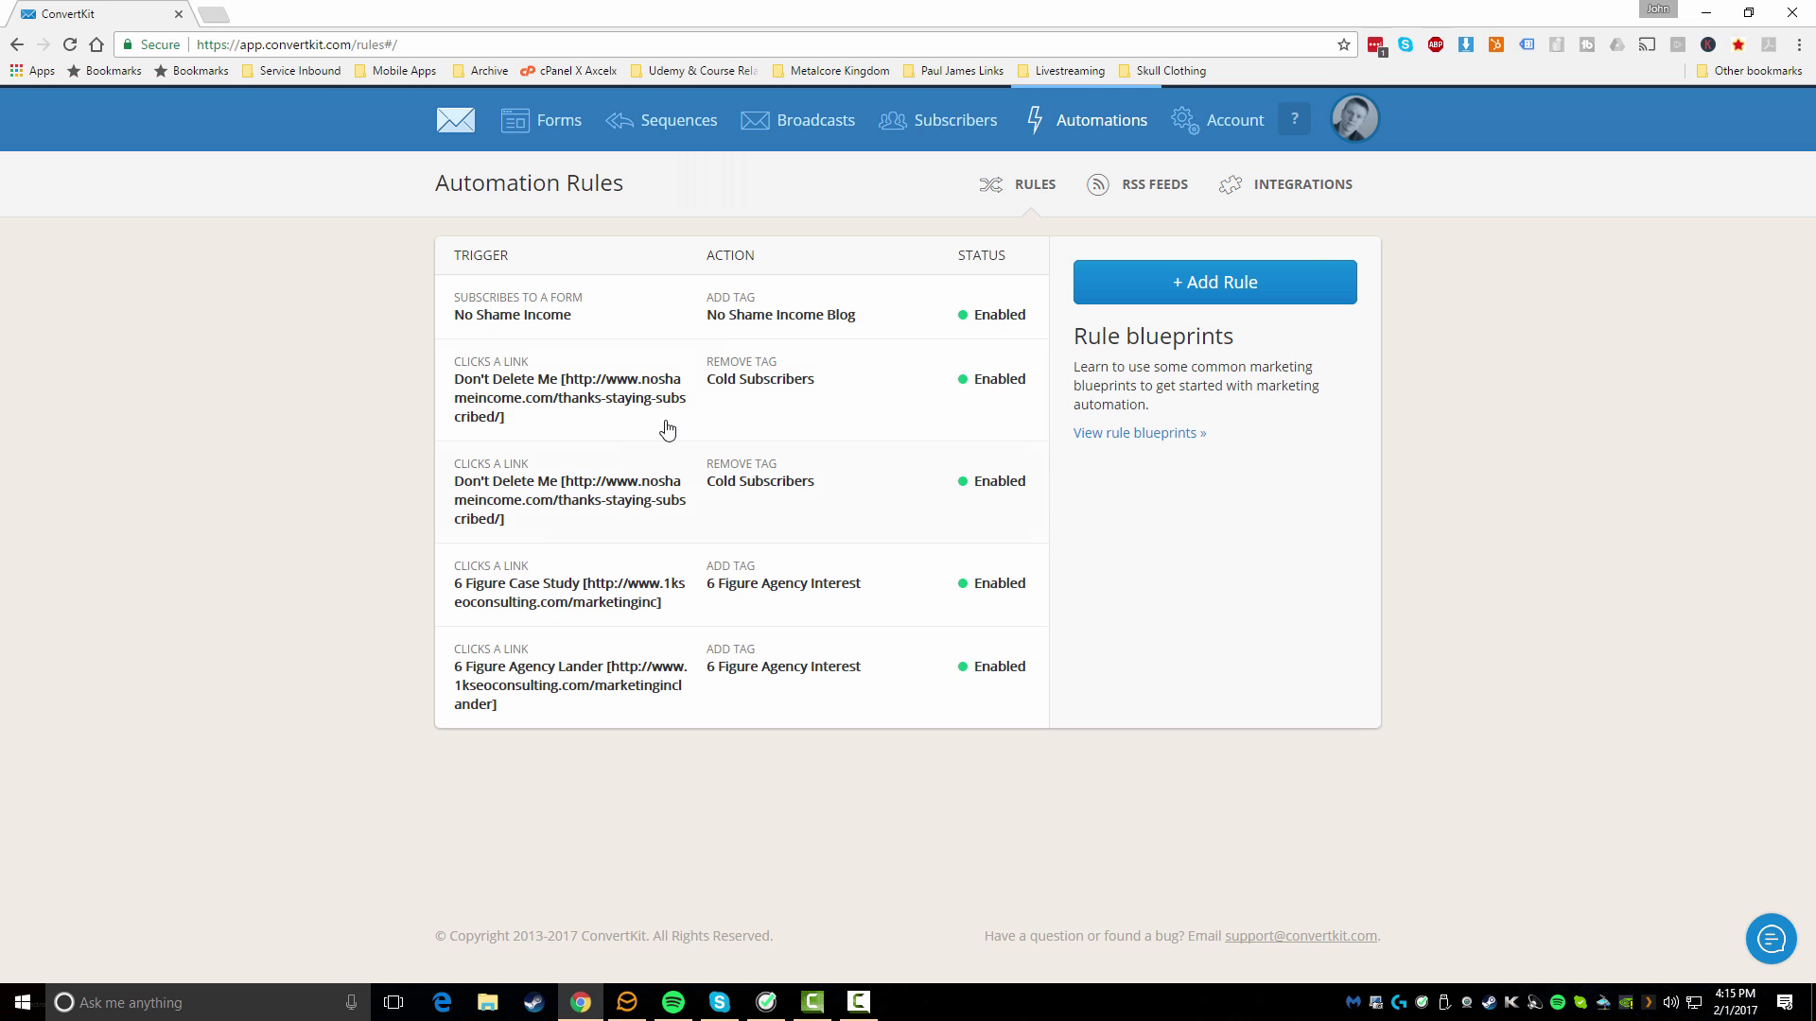
left_click(780, 584)
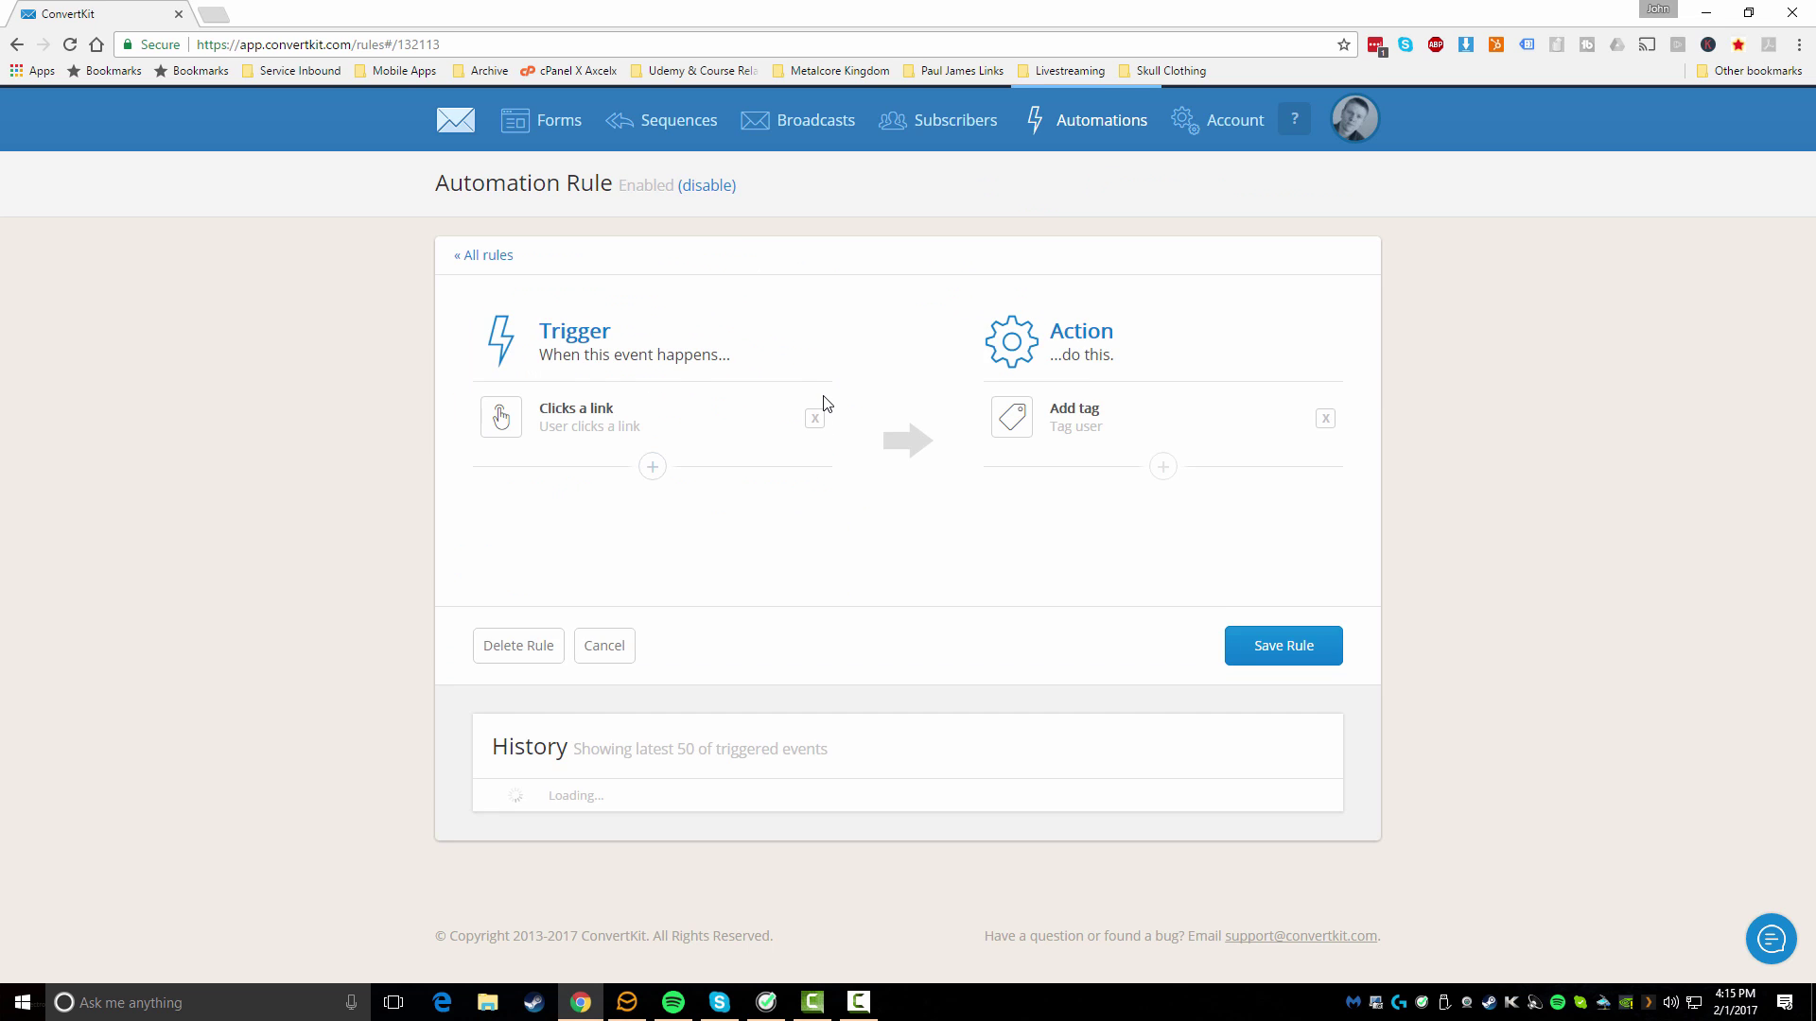
scroll(801, 539, "down", 2)
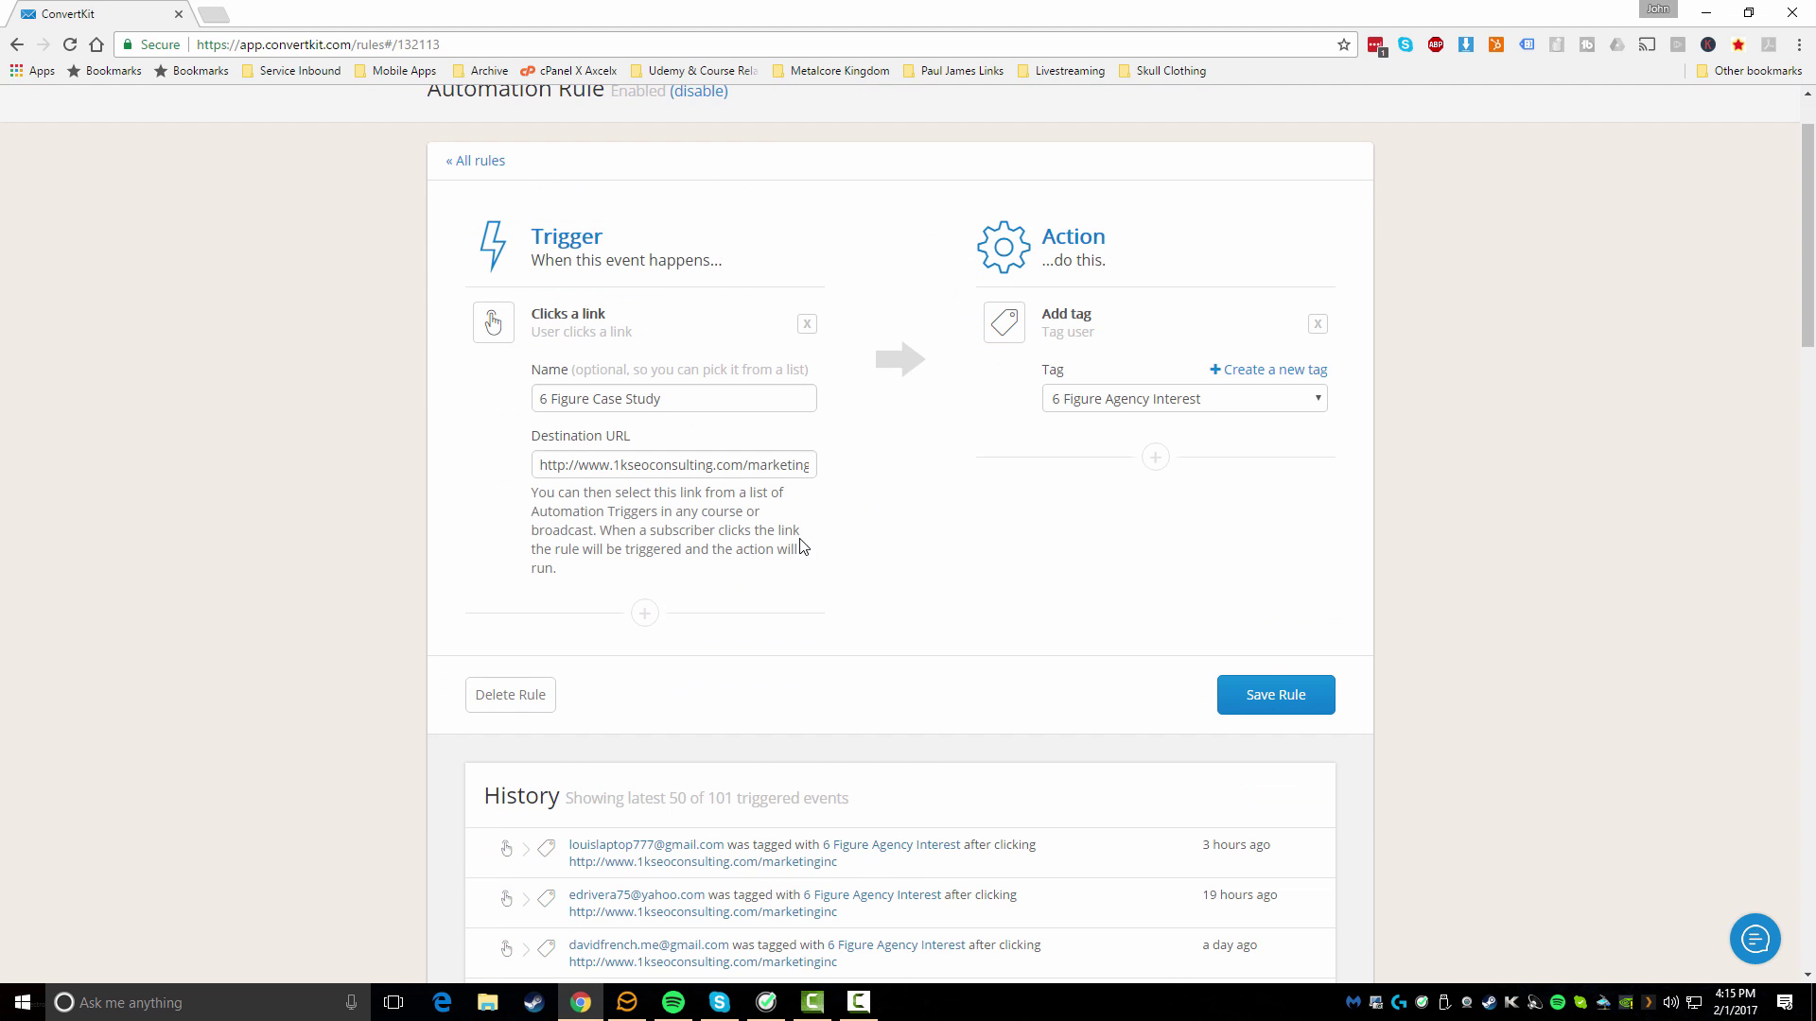
scroll(801, 539, "down", 2)
scroll(801, 539, "up", 4)
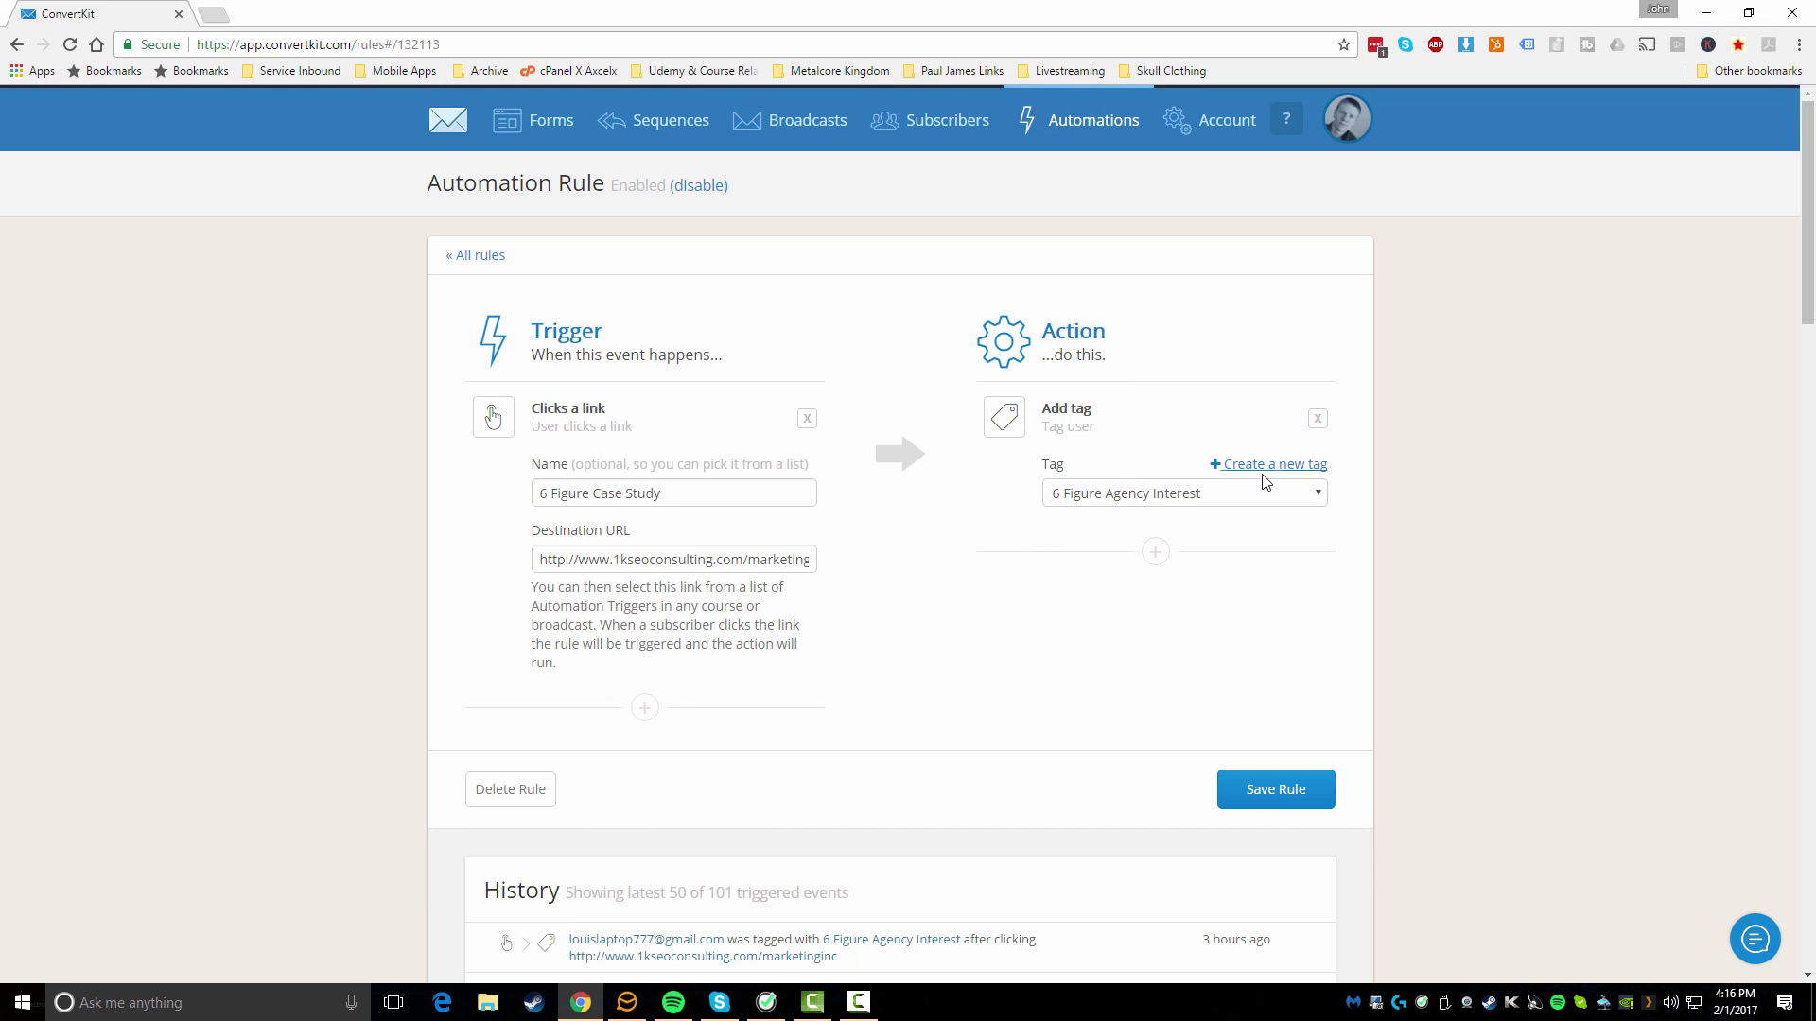
- Start a new automation rule and examine the available triggers and actions
left_click(1067, 128)
left_click(1148, 293)
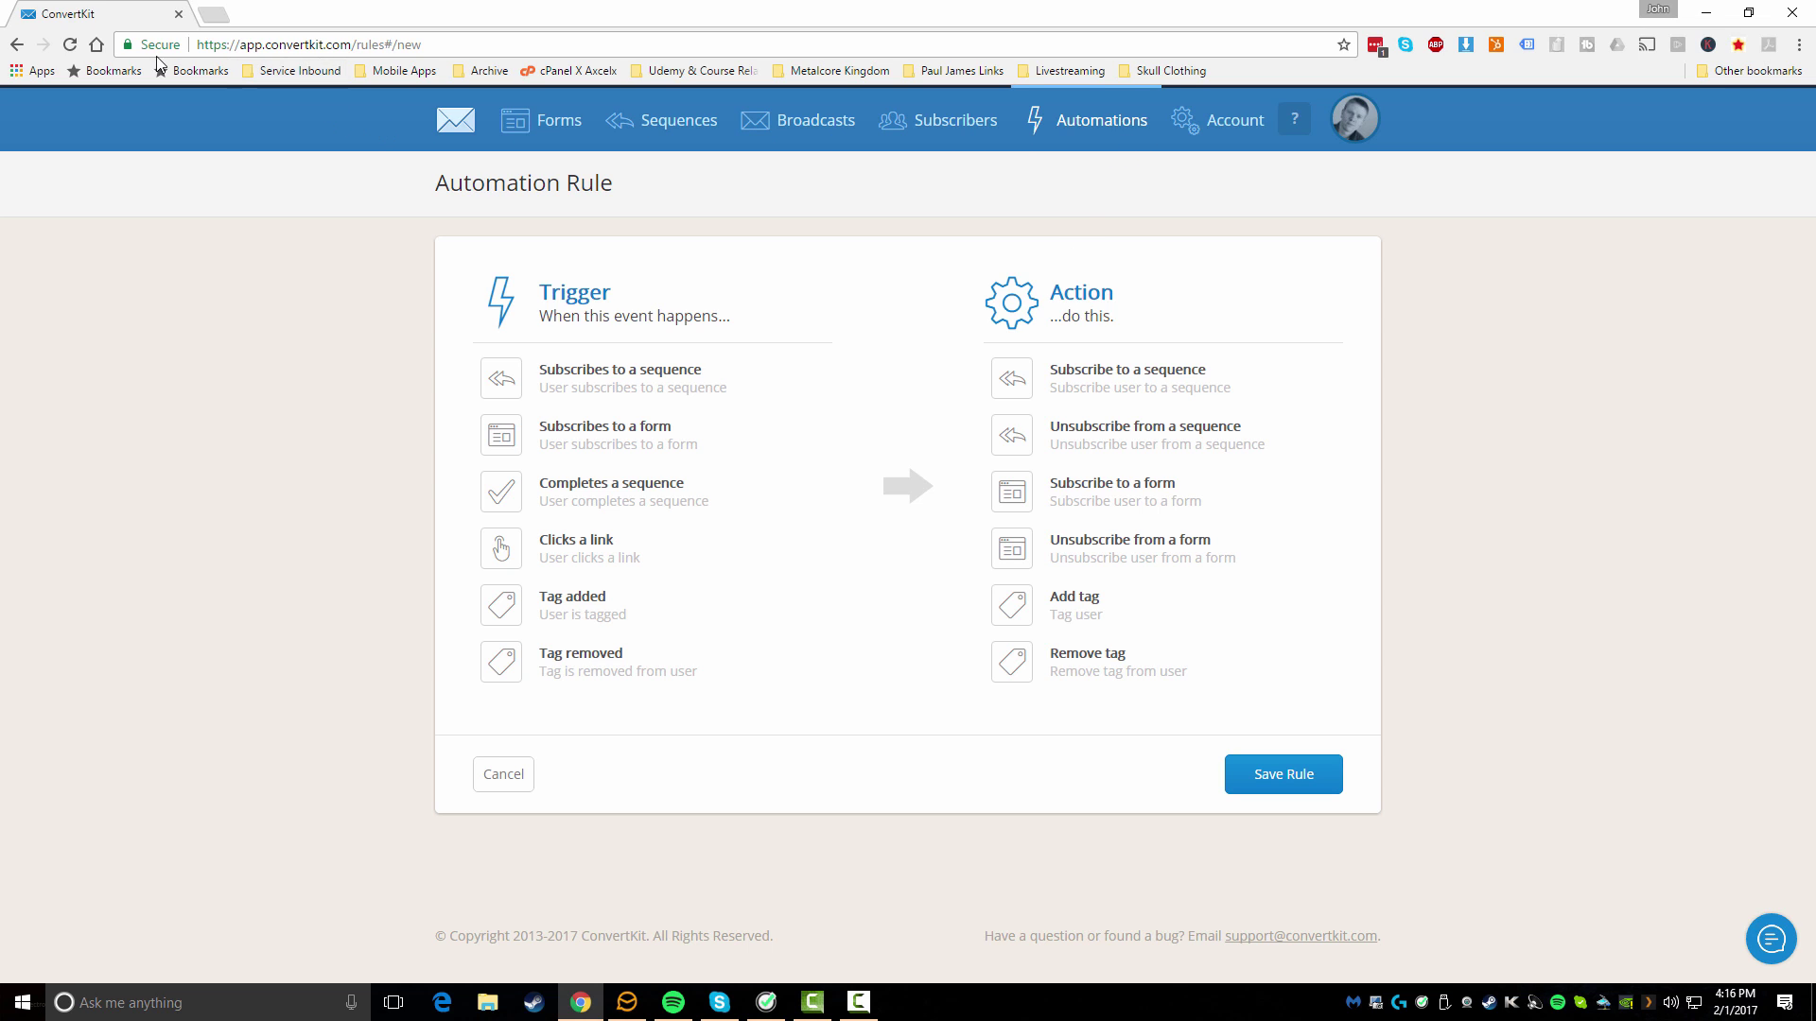
- Log out of the account and go to the convertkit.com homepage
left_click(1355, 125)
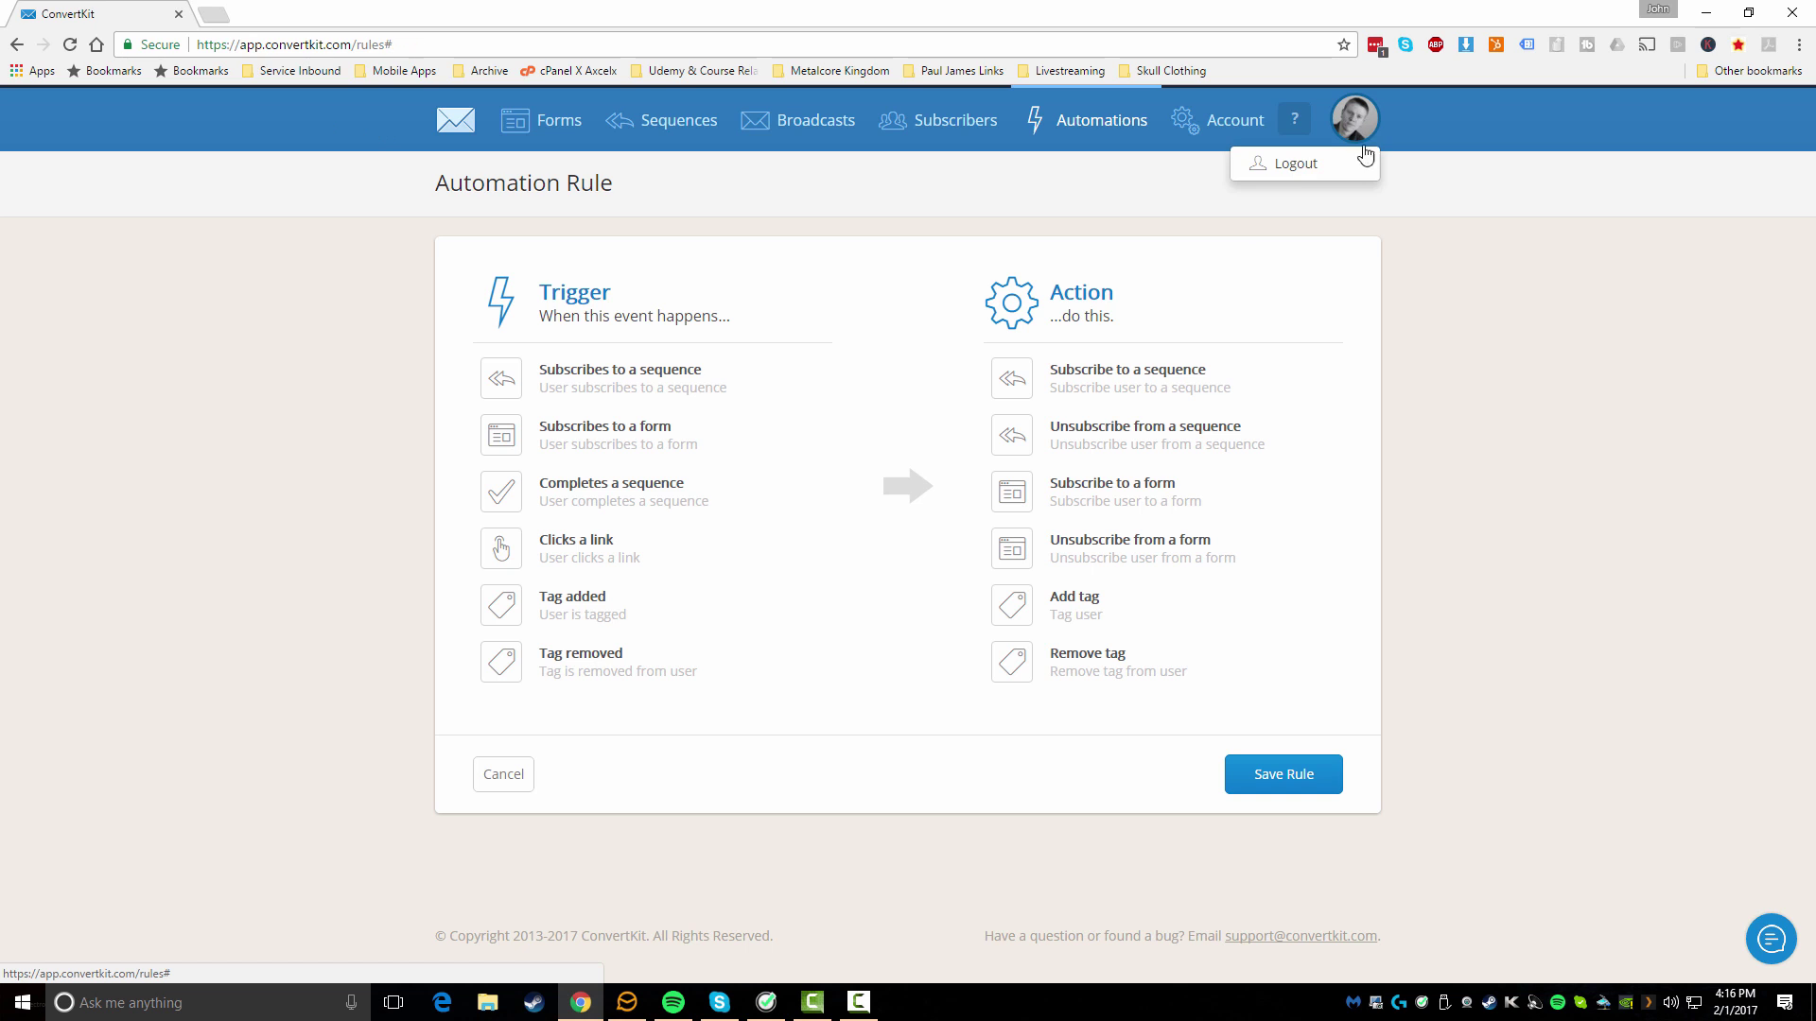
left_click(1301, 166)
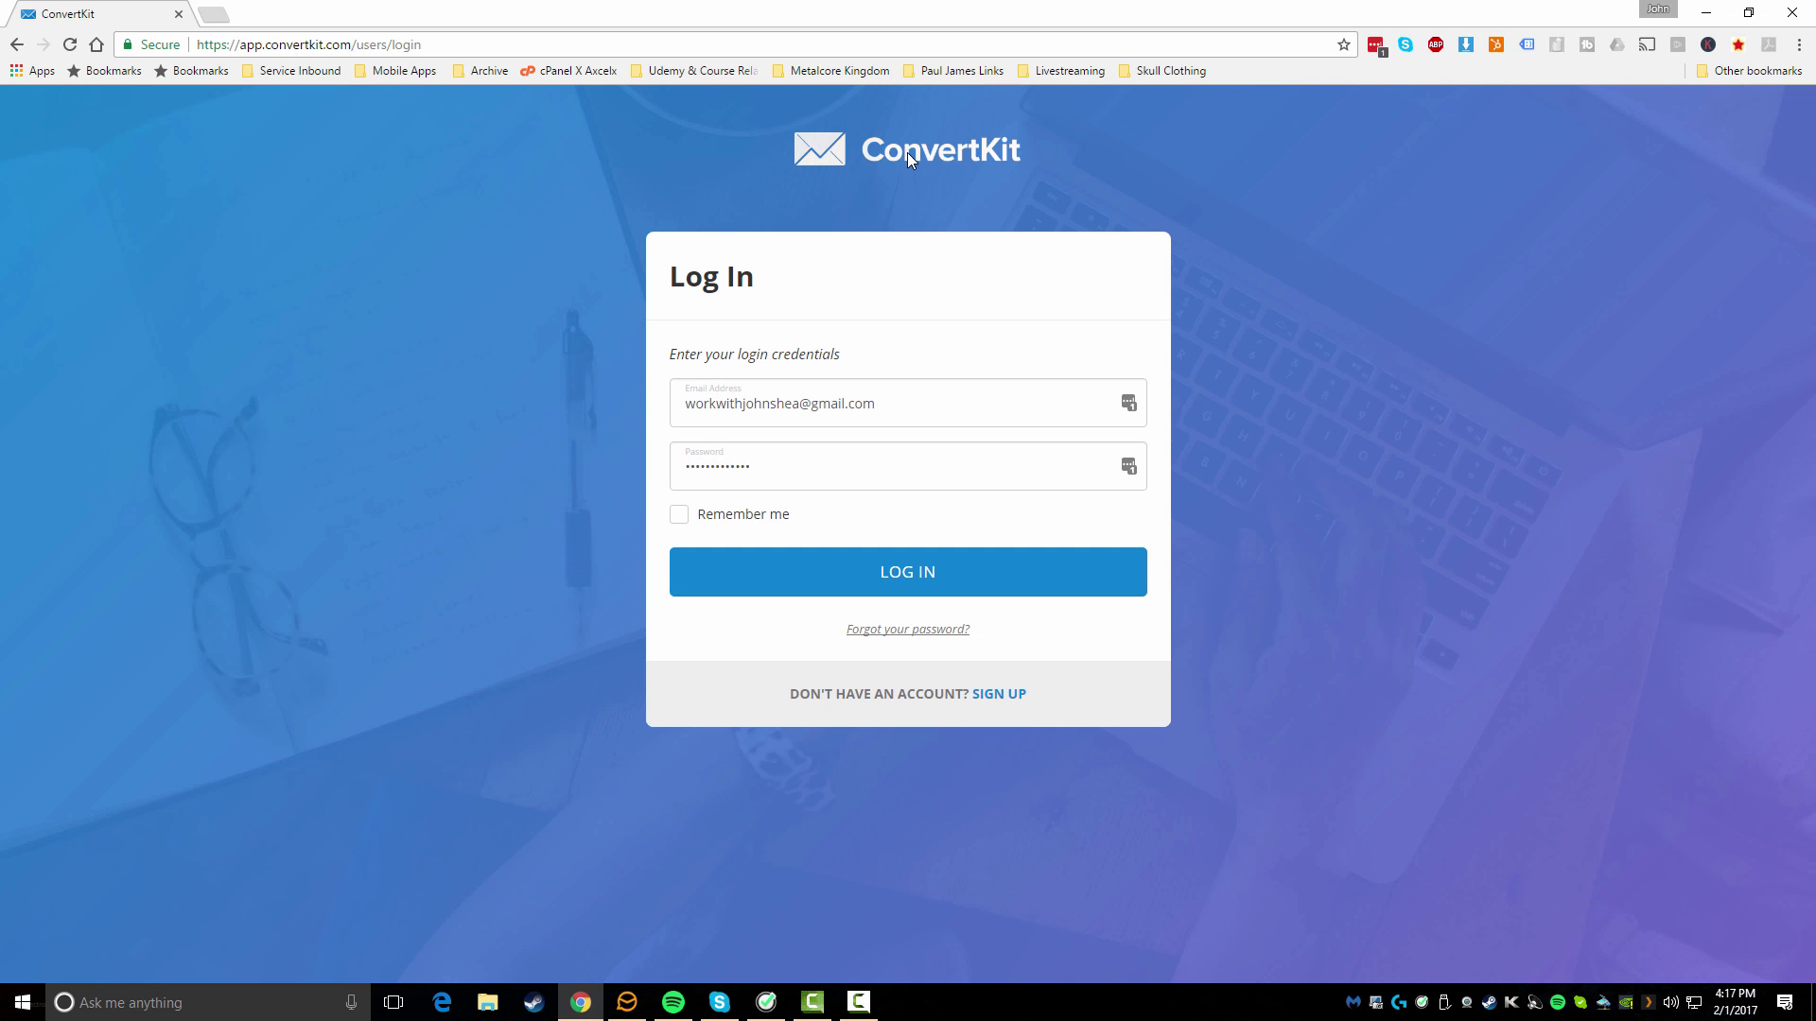
left_click(266, 44)
type("convertkit.com")
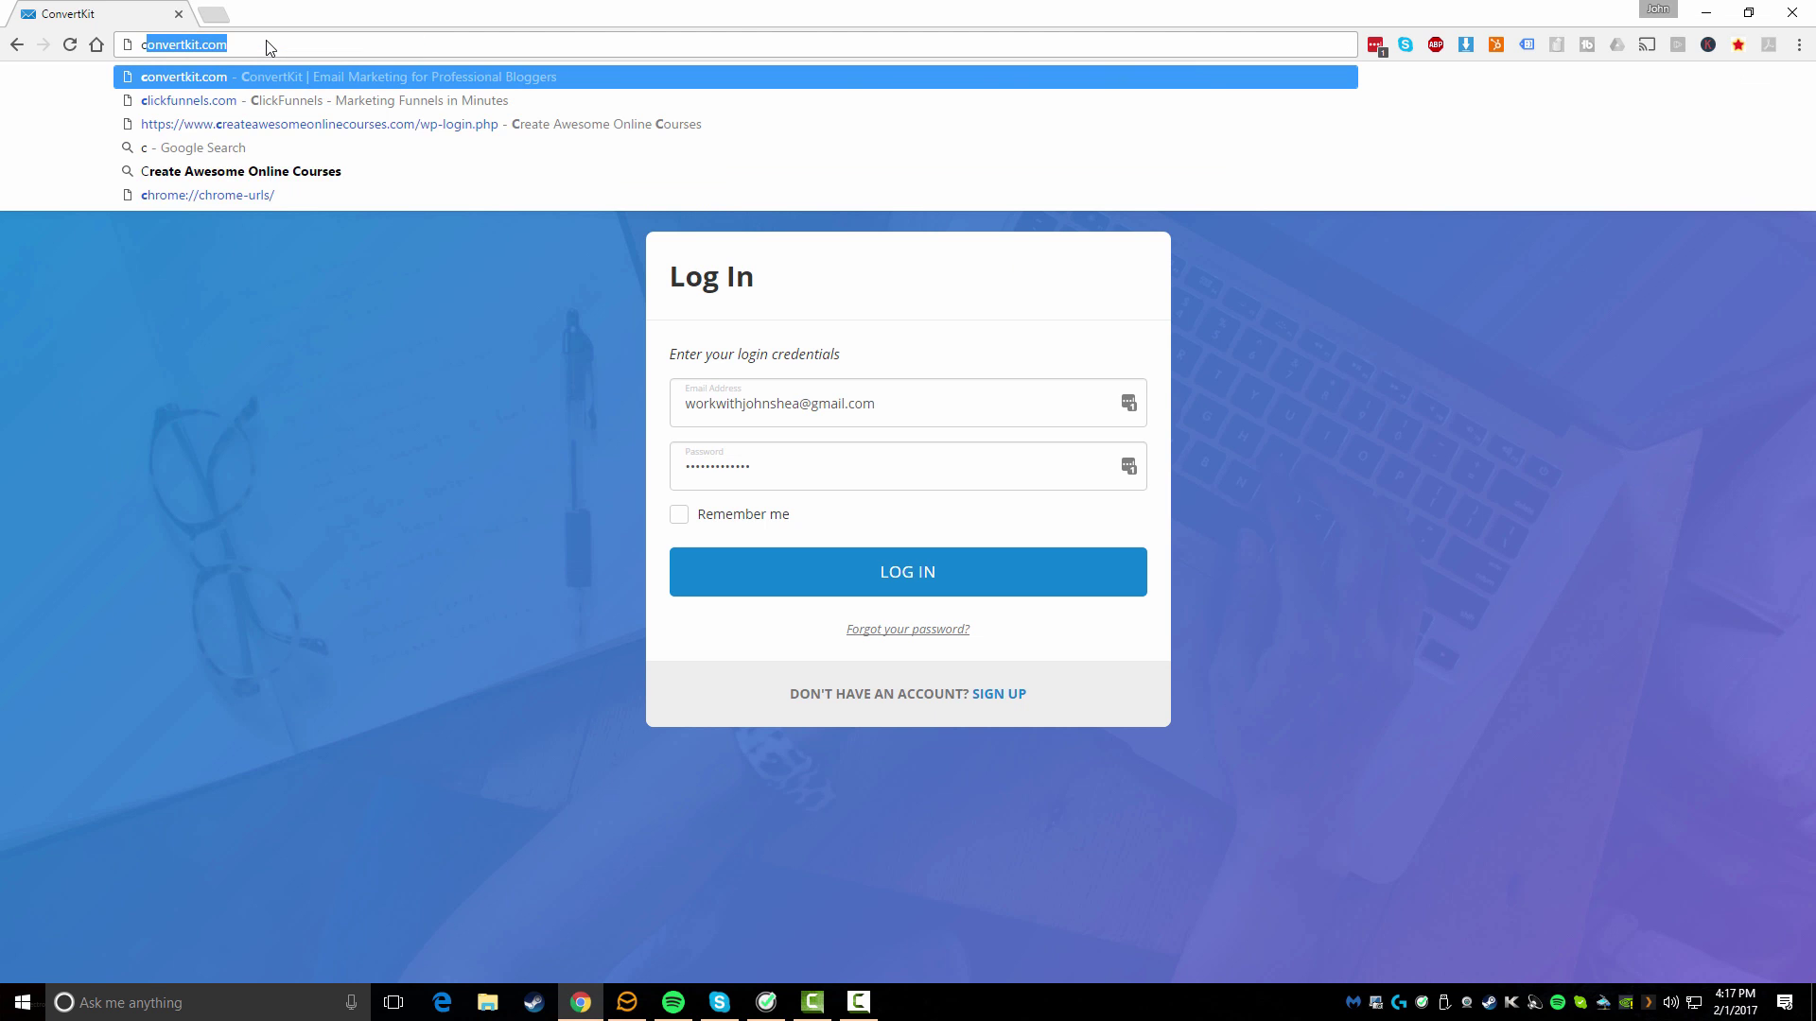
key("Return")
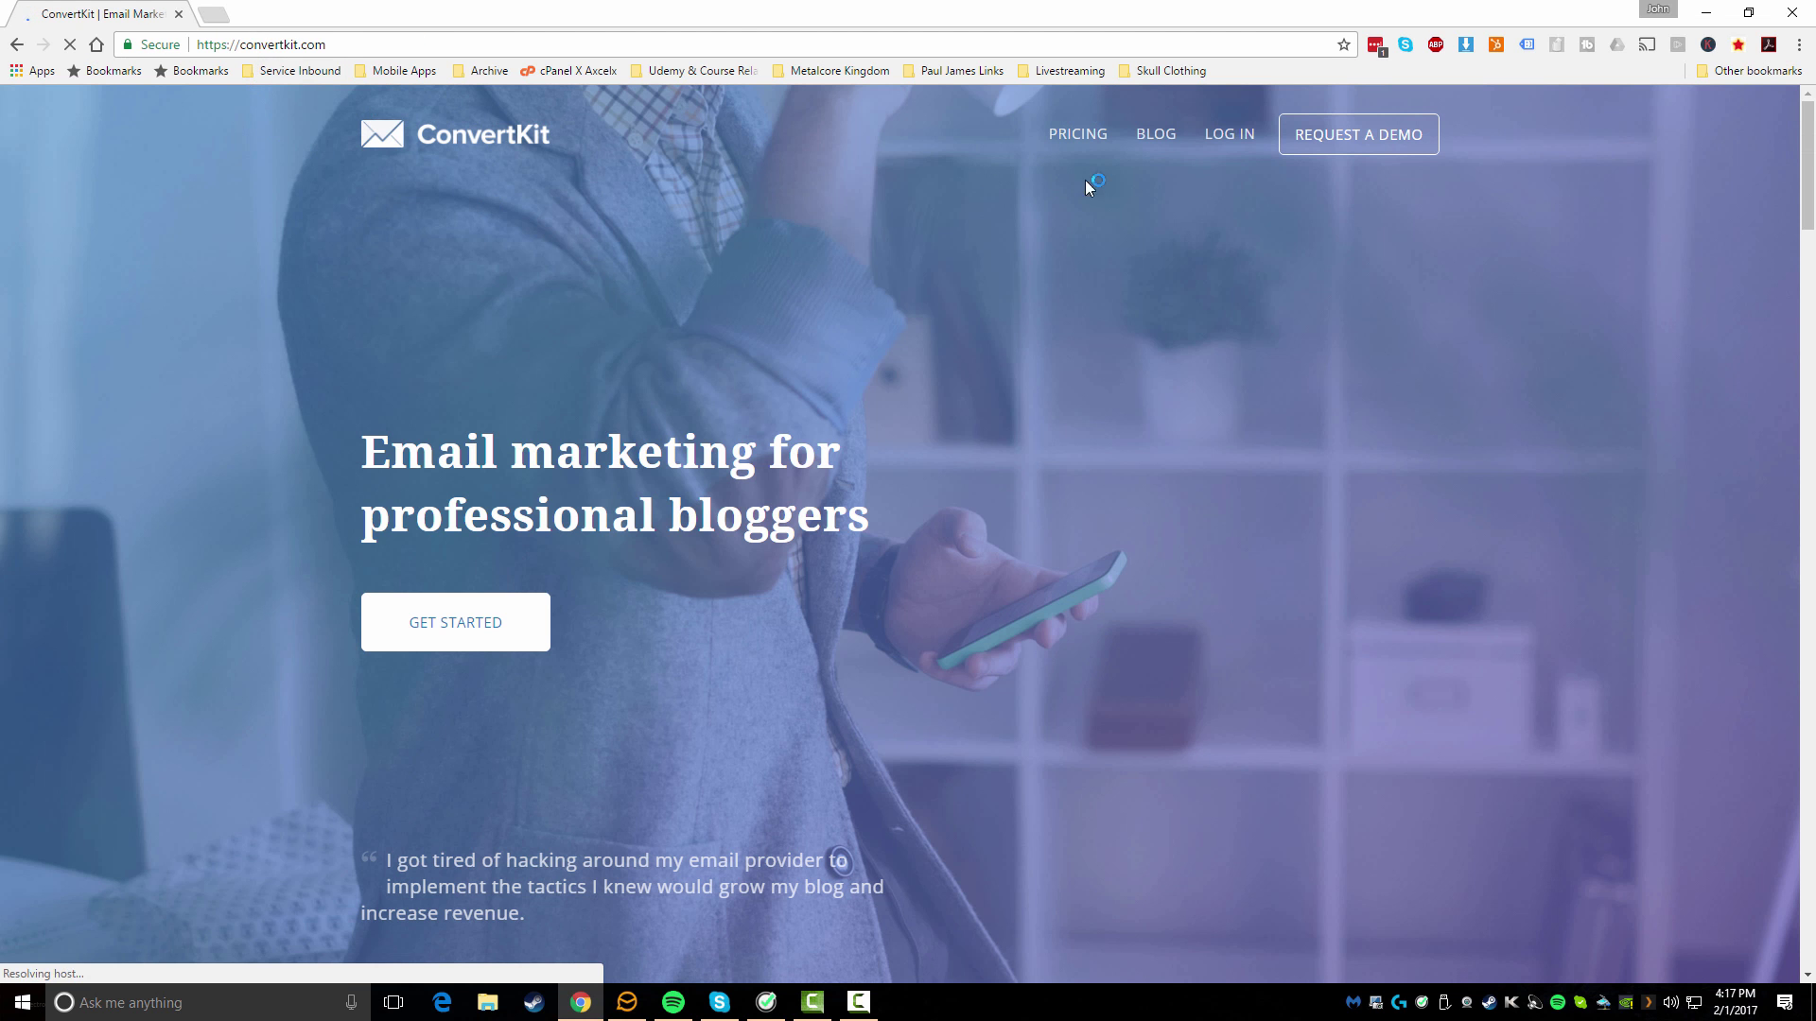
- Open the ConvertKit pricing page and highlight the monthly price of the 0 - 1k subscribers plan
left_click(1090, 137)
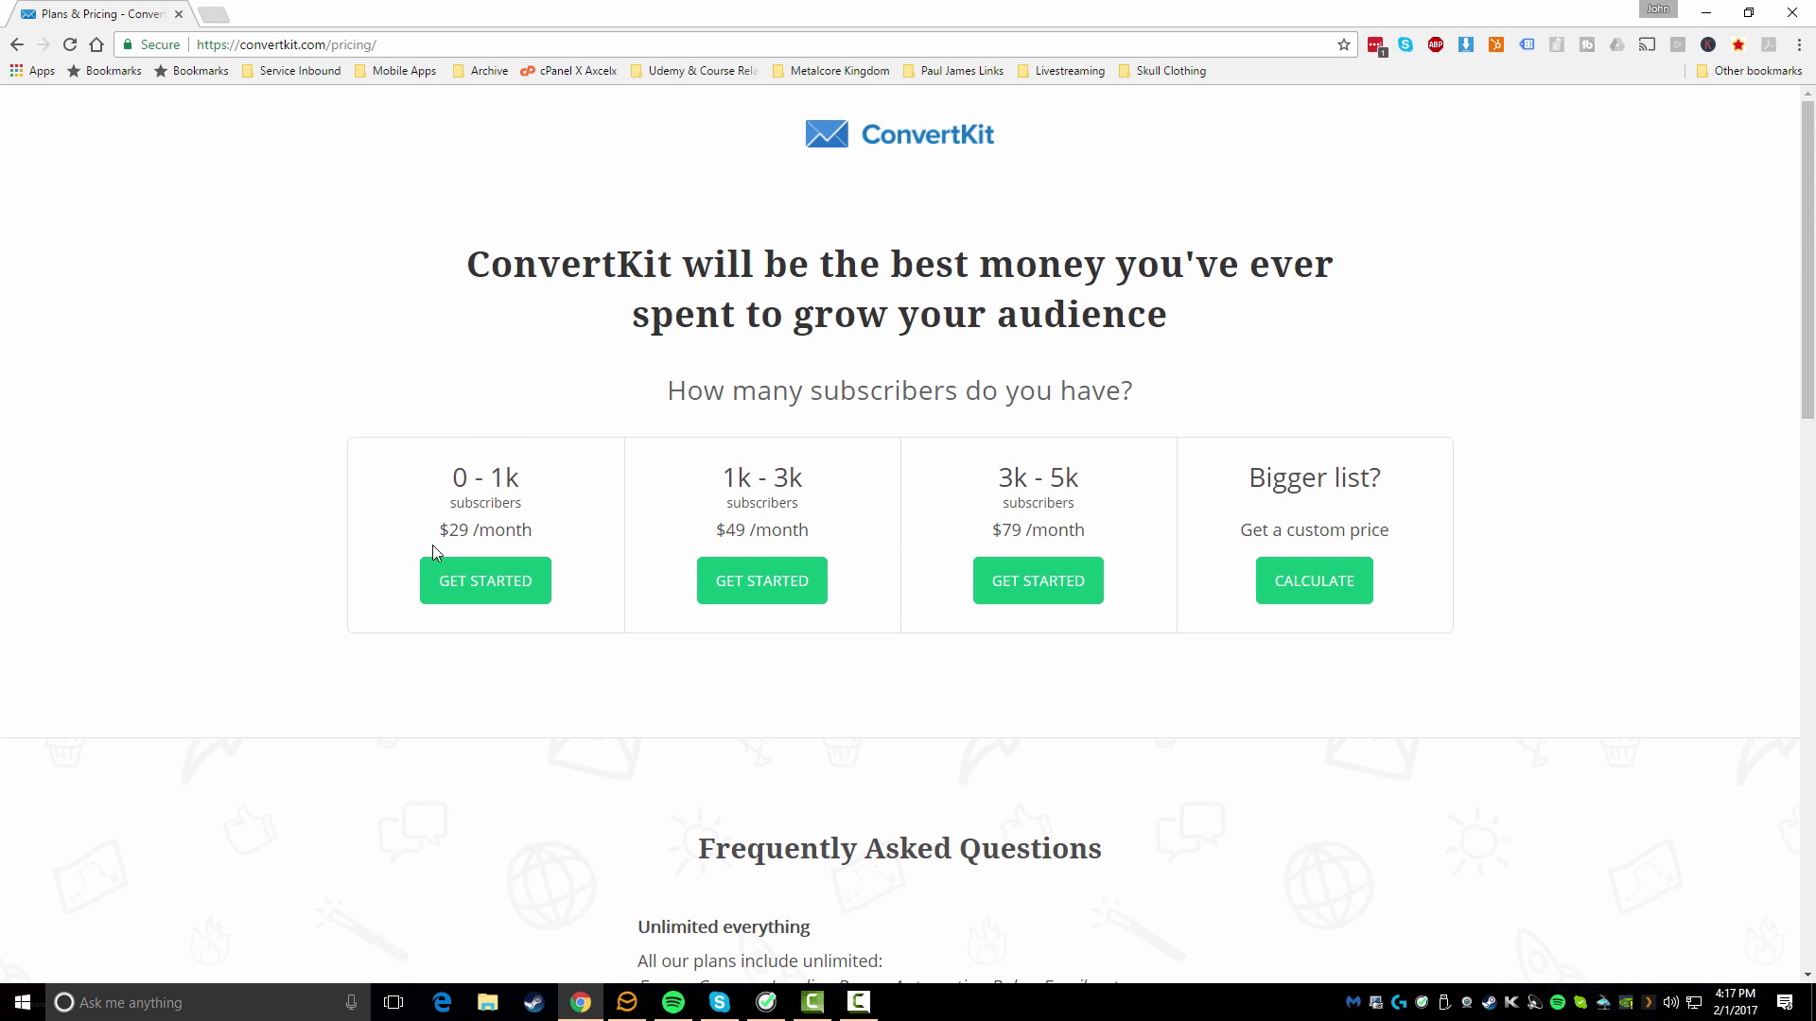
left_click_drag(447, 530, 535, 529)
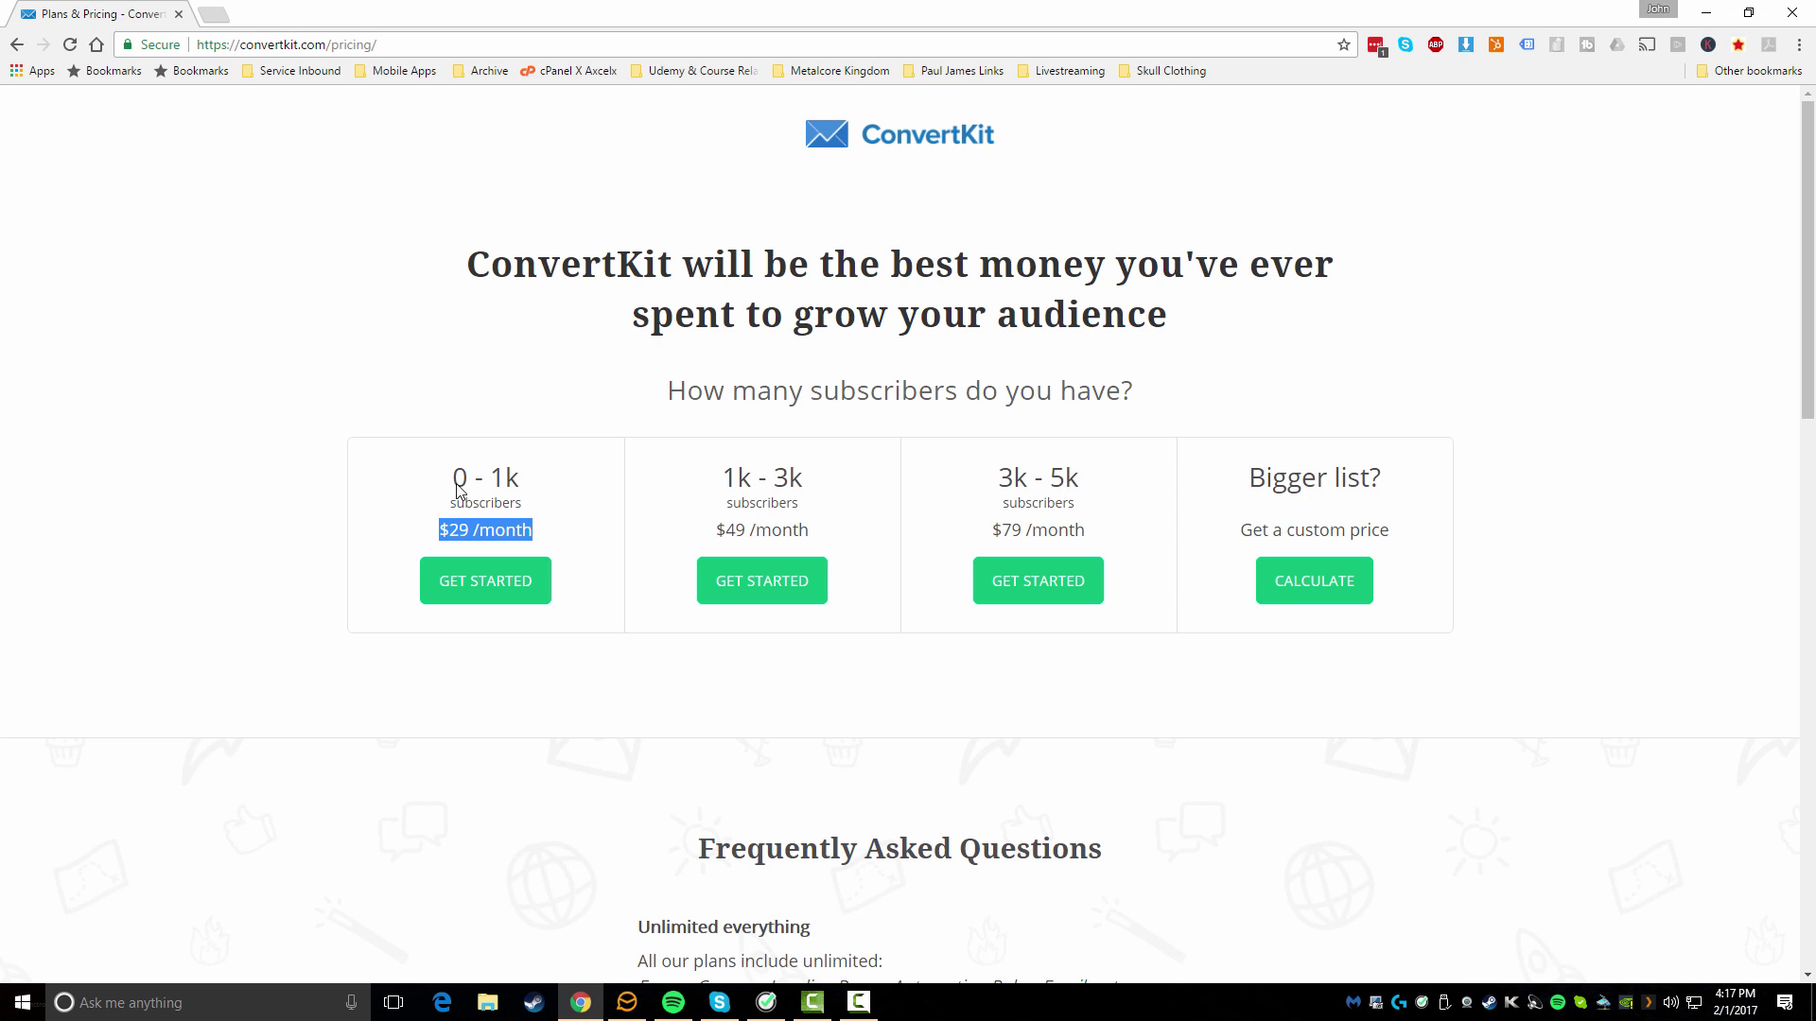
left_click(725, 473)
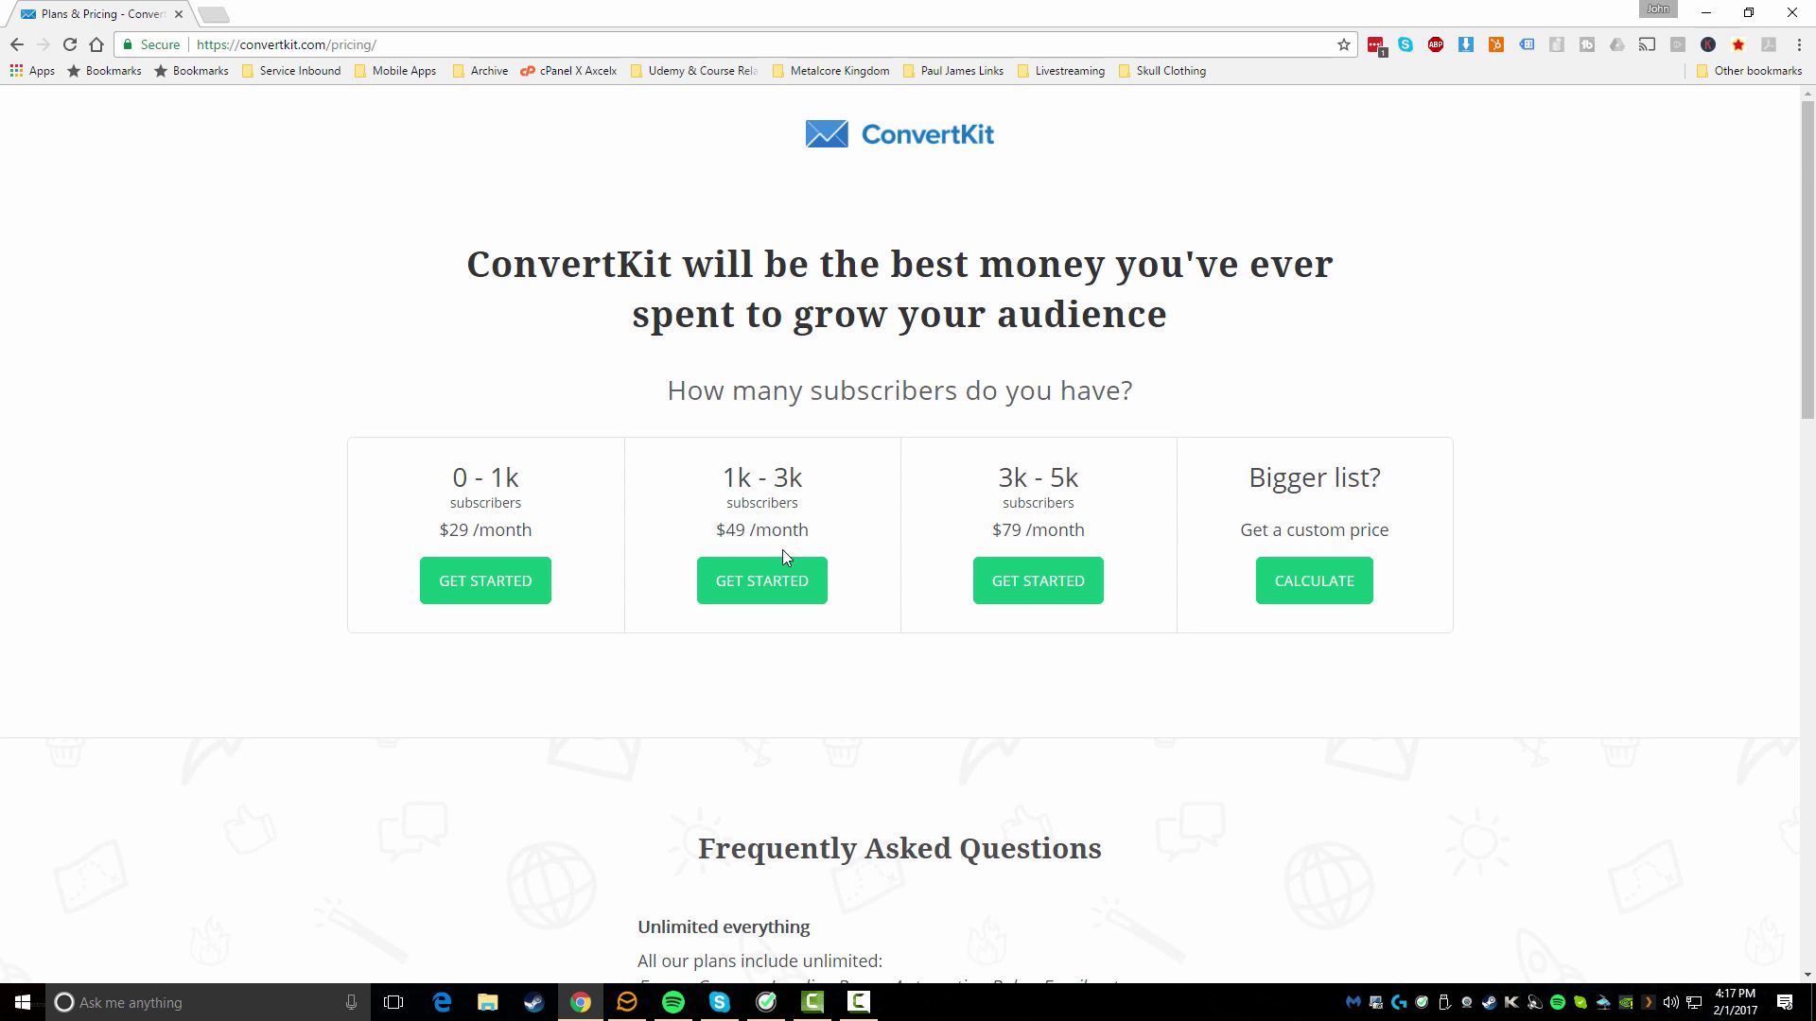
- Read the pricing page's Frequently Asked Questions, highlighting the answer on monthly email limits, and return to the plans
scroll(747, 539, "down", 5)
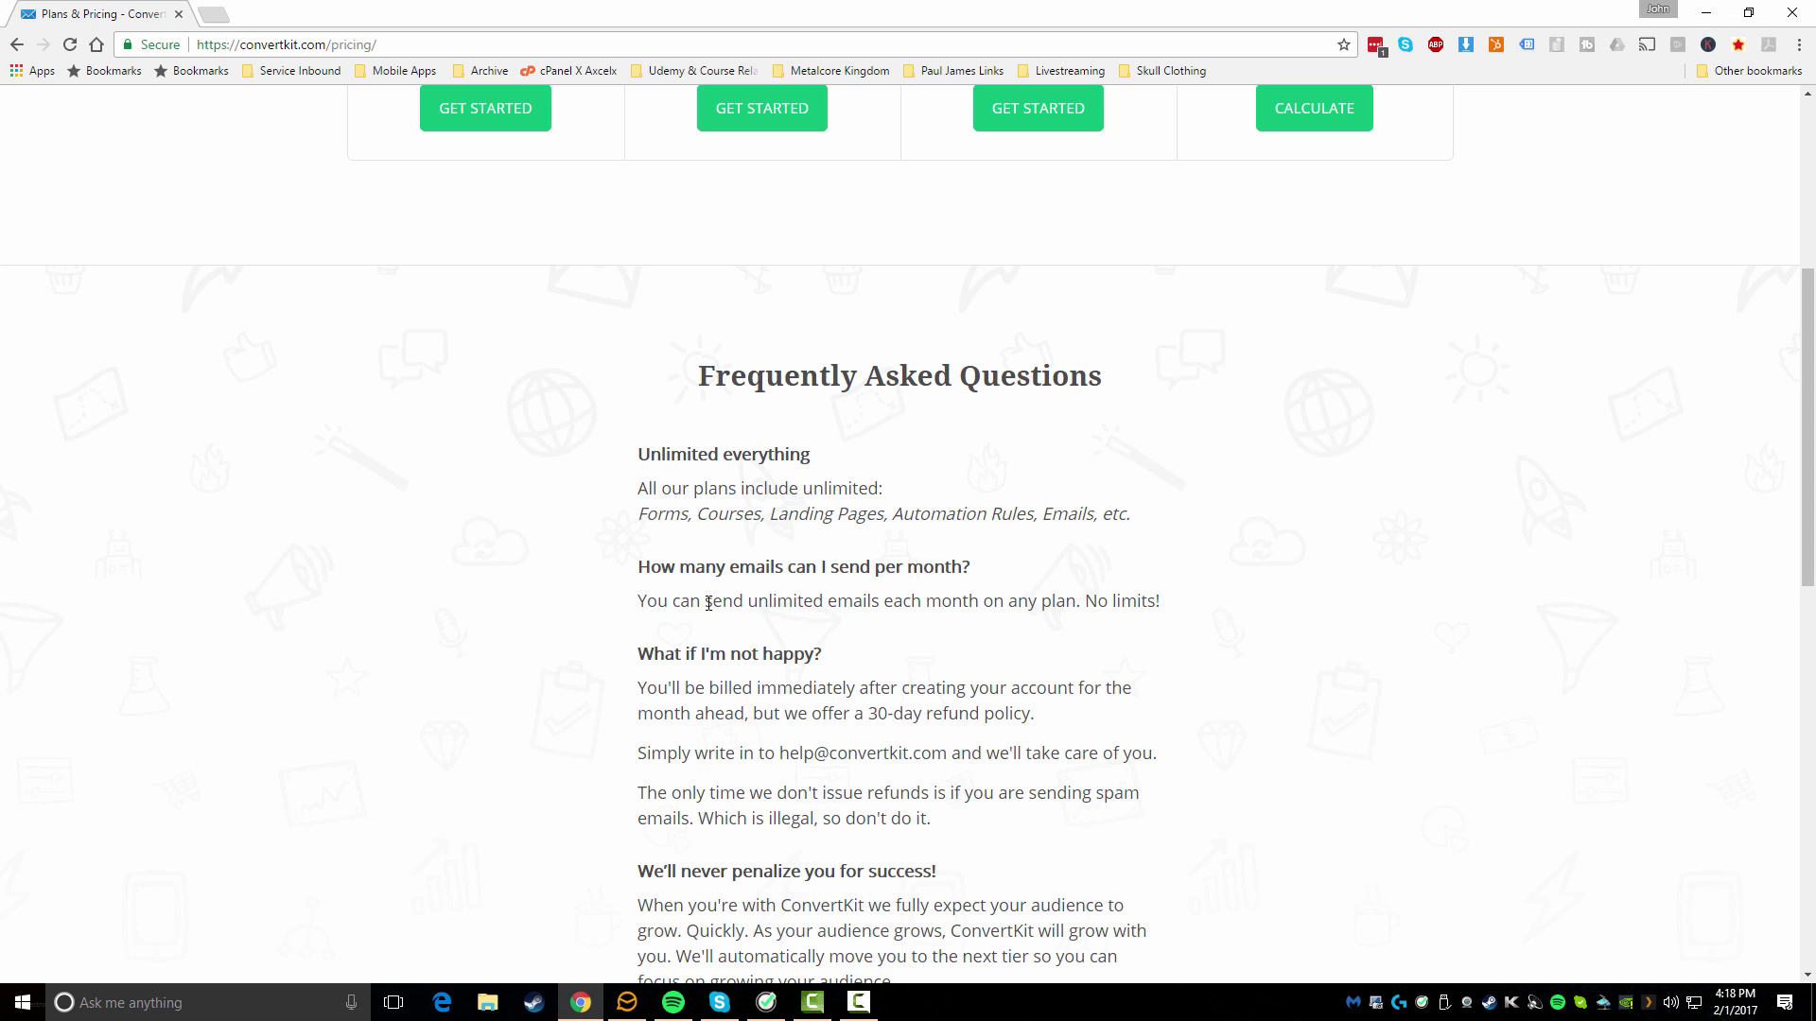
left_click_drag(648, 602, 971, 602)
scroll(733, 861, "down", 4)
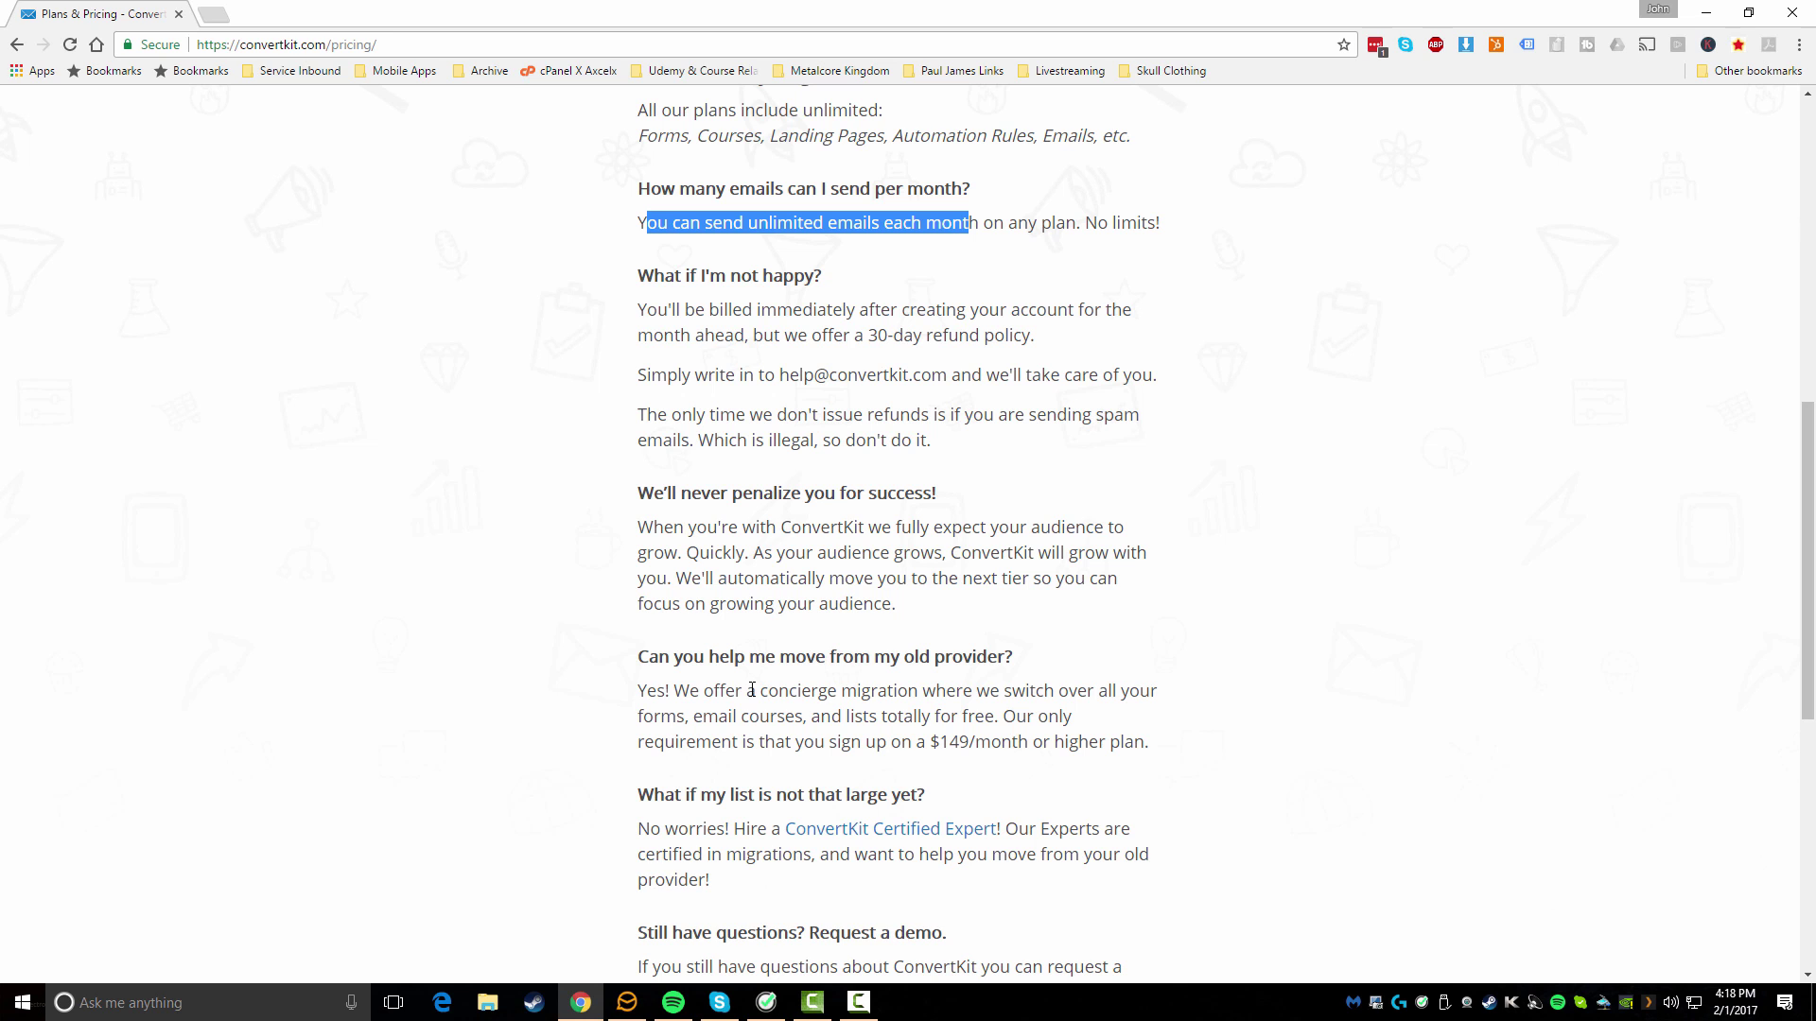
scroll(728, 692, "down", 1)
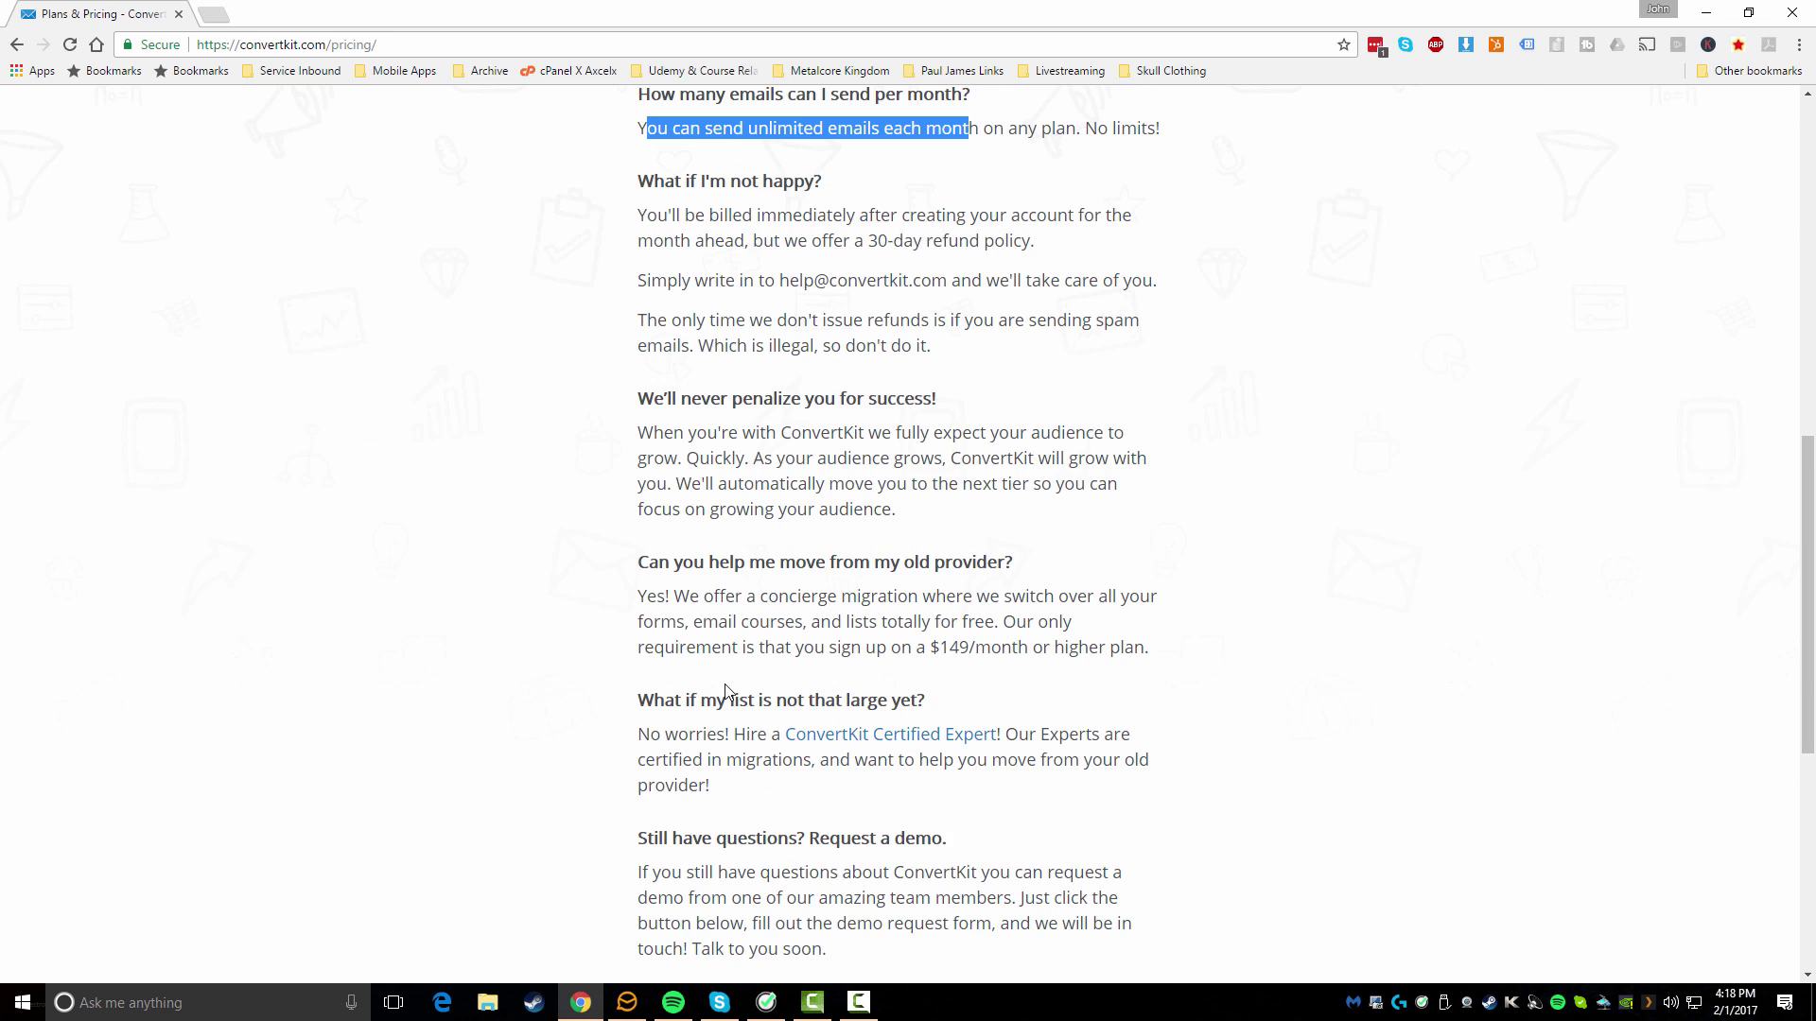
scroll(726, 691, "down", 1)
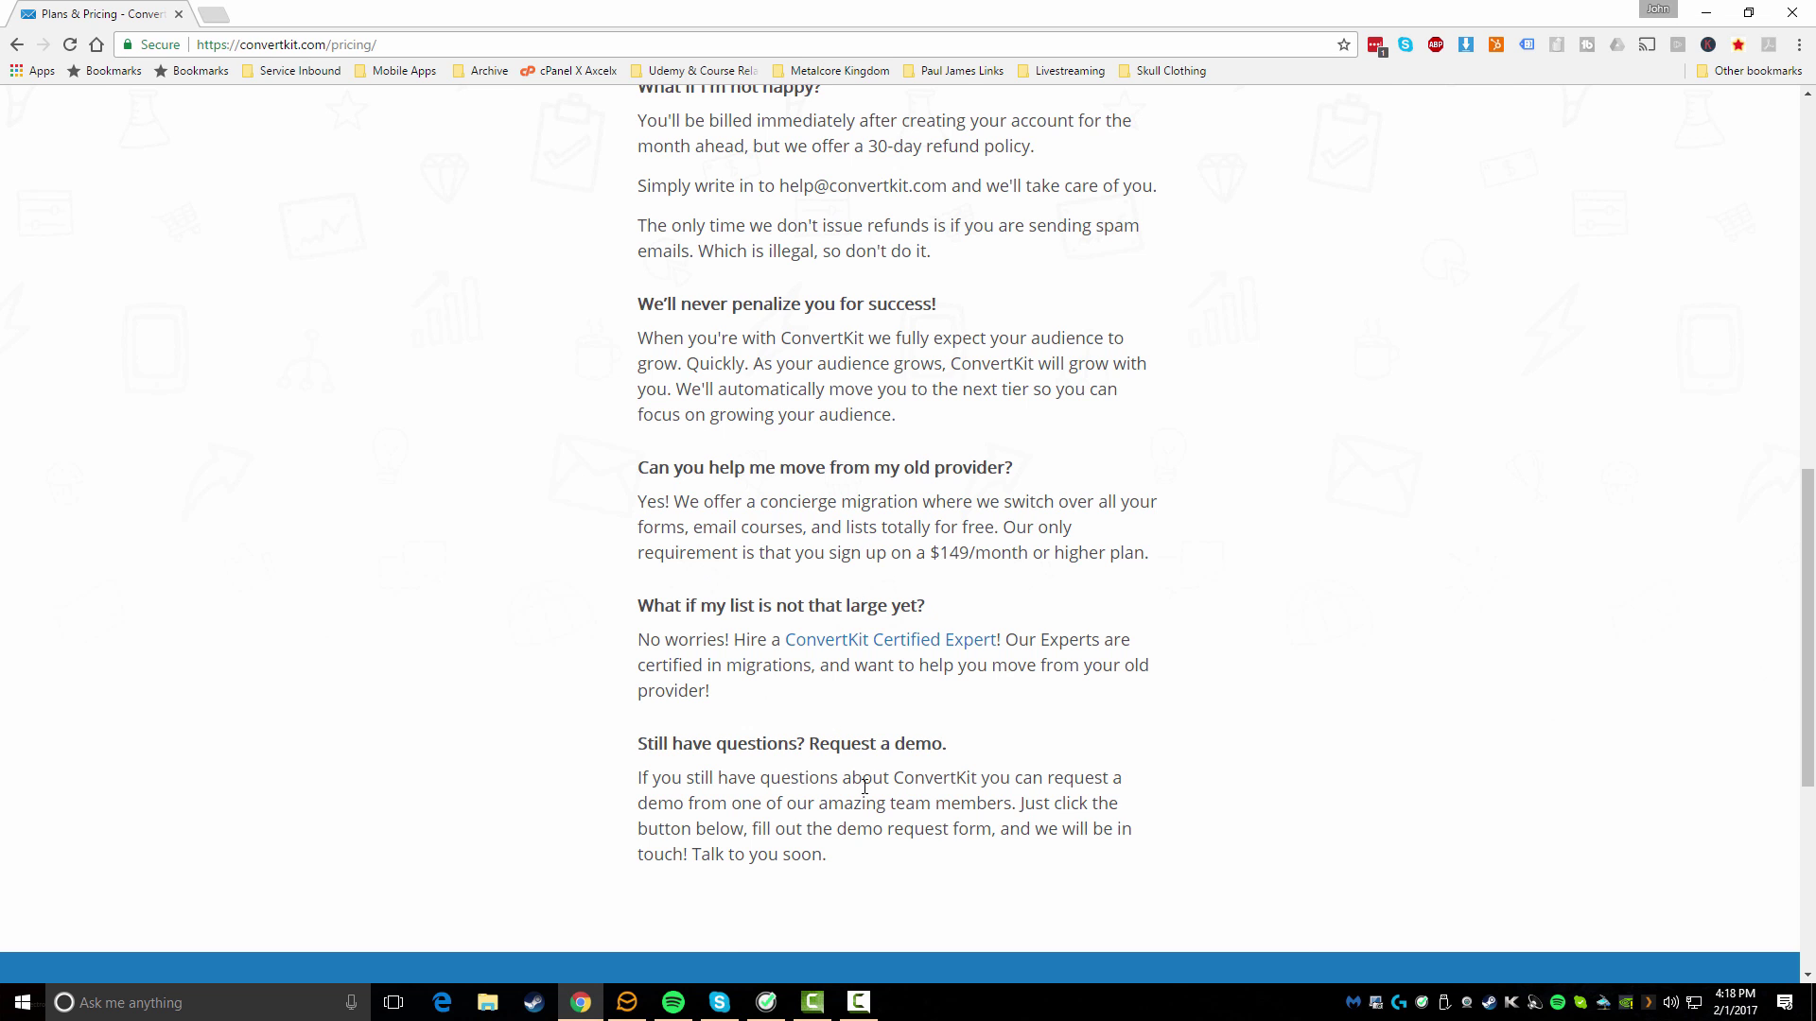
scroll(678, 748, "up", 7)
scroll(678, 749, "up", 4)
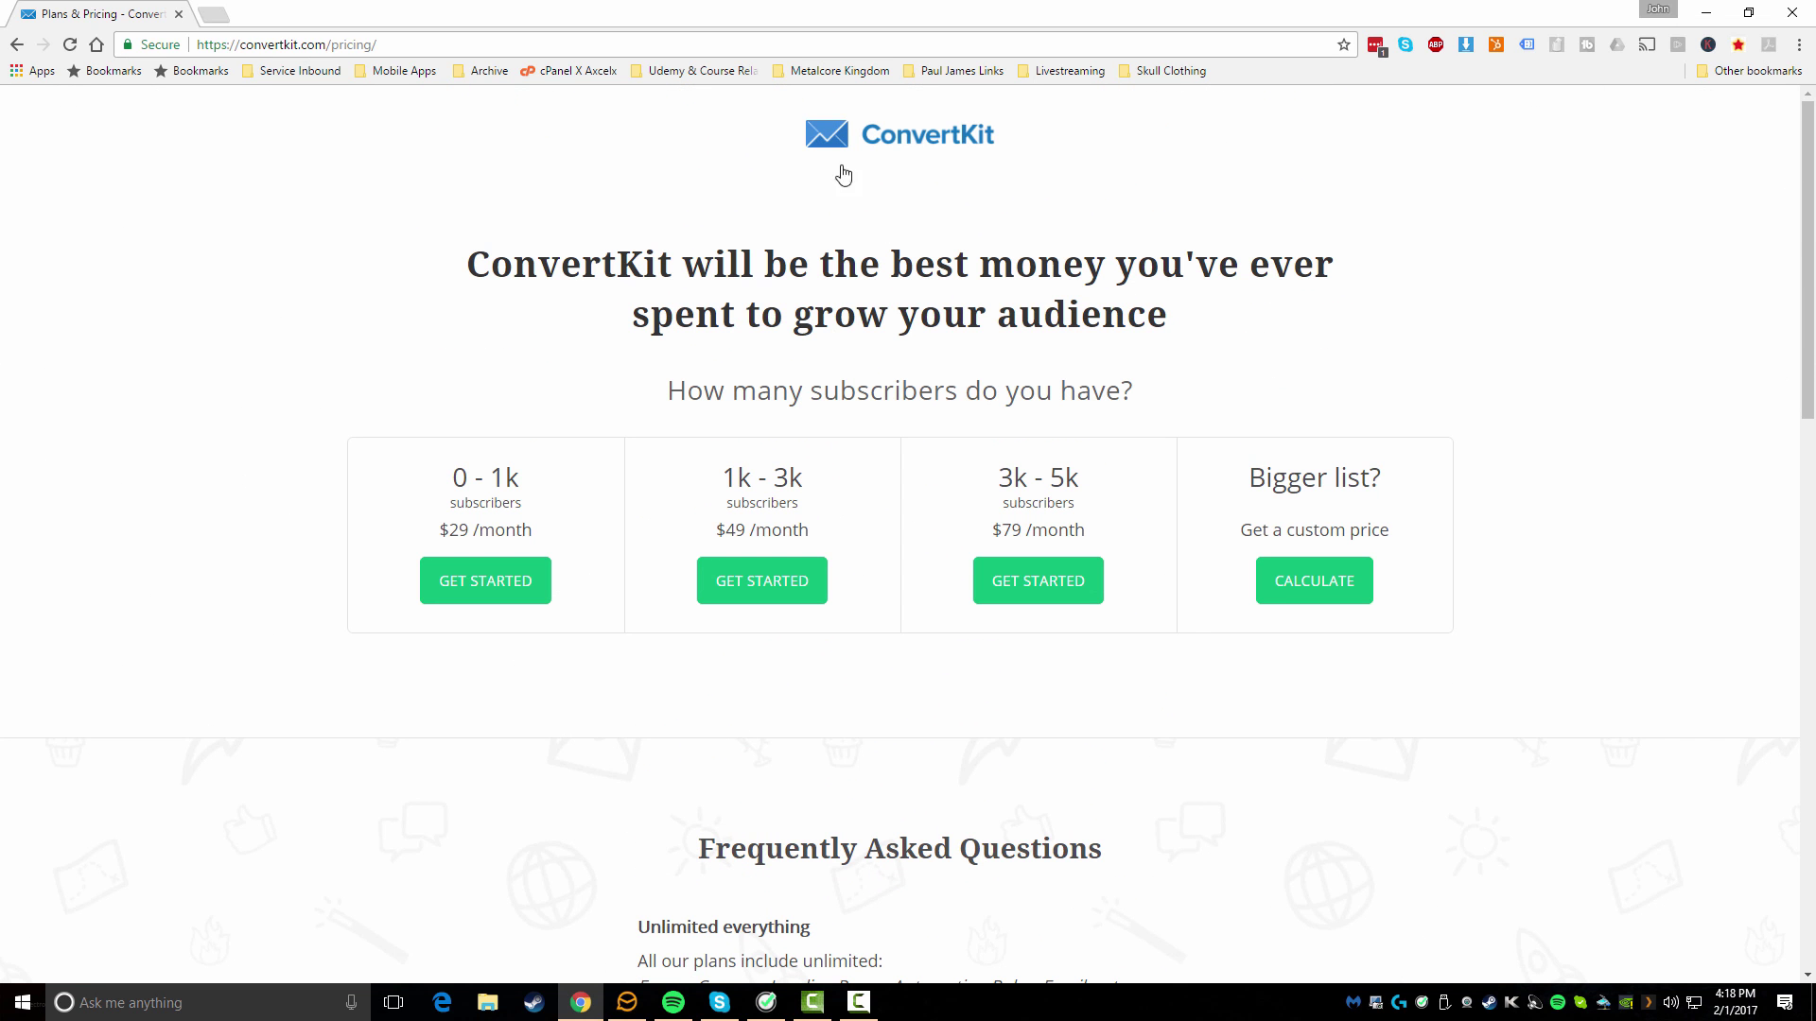